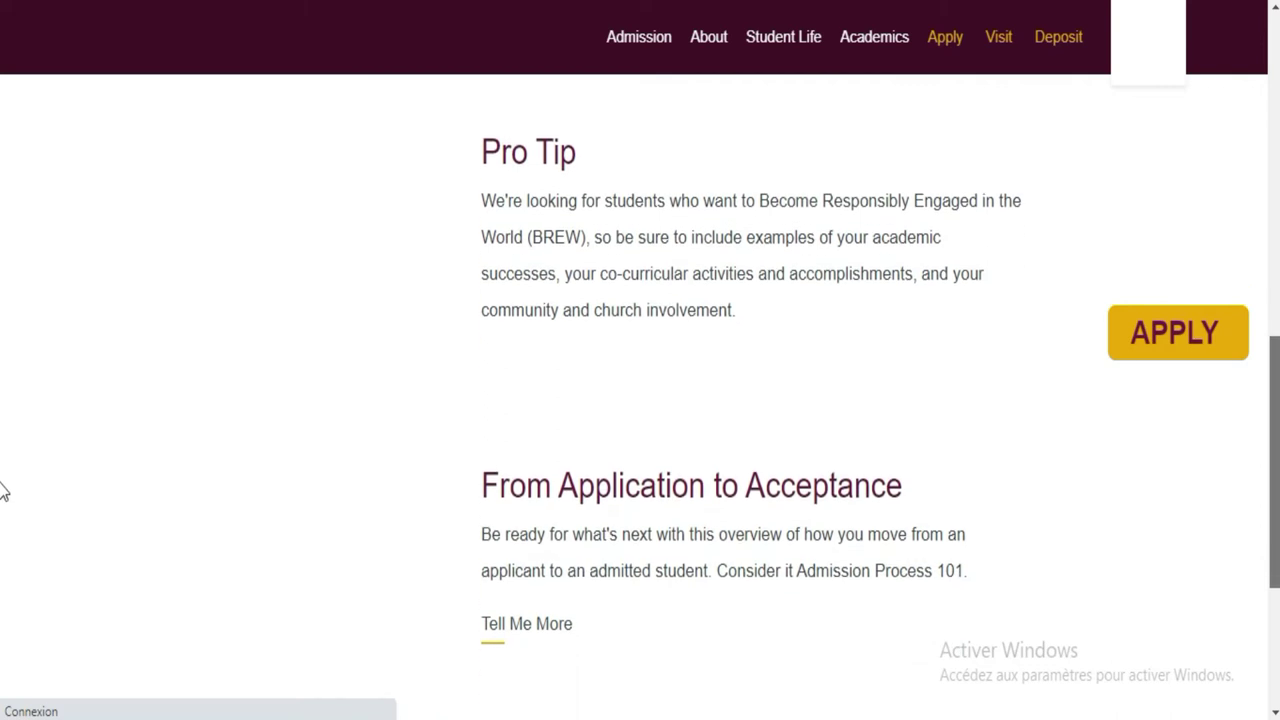
pyautogui.scroll(-2, 3, 500)
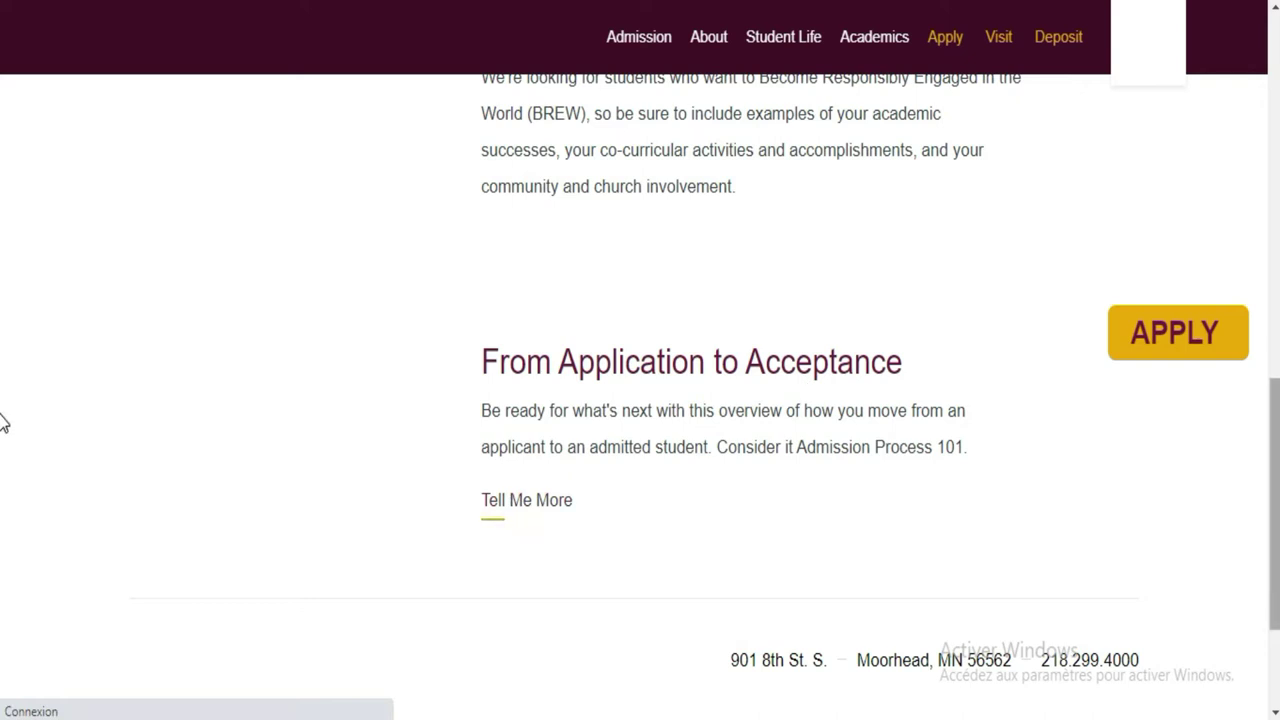
# Go from Apply for Admission through ONLINE APPLICATION to the Online Application slide's portal link
pyautogui.scroll(6, 9, 257)
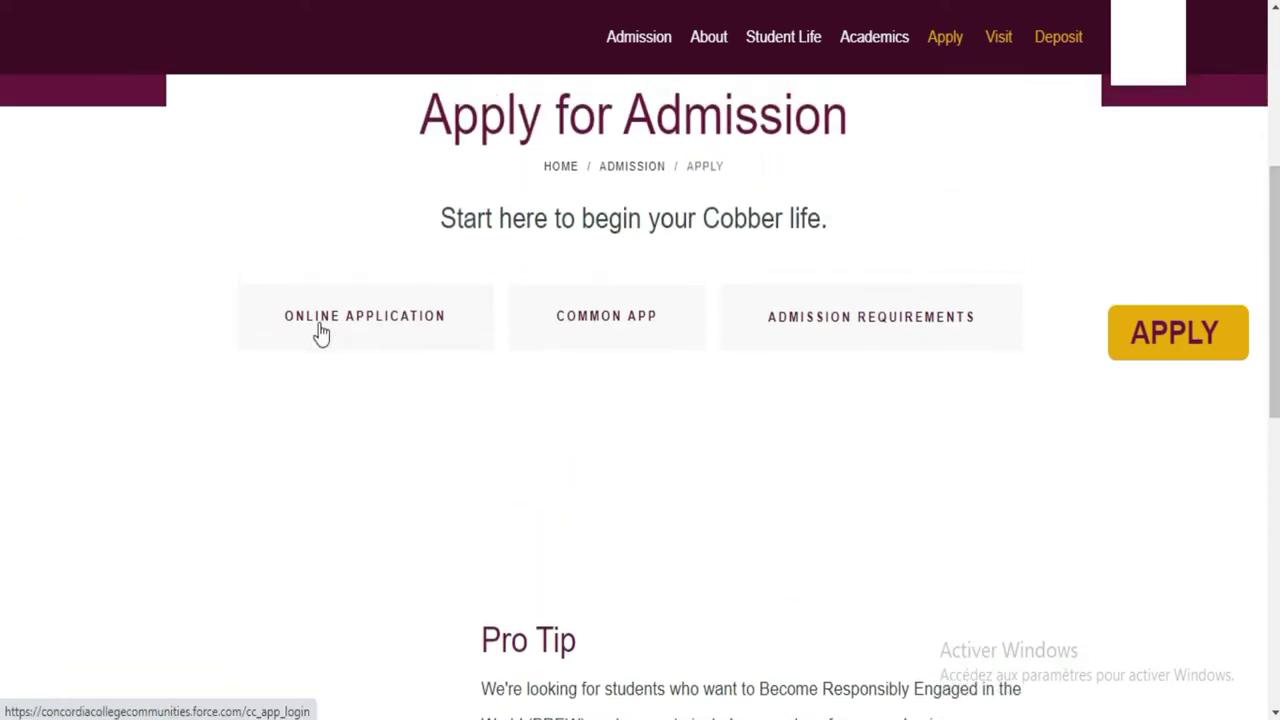
pyautogui.click(334, 332)
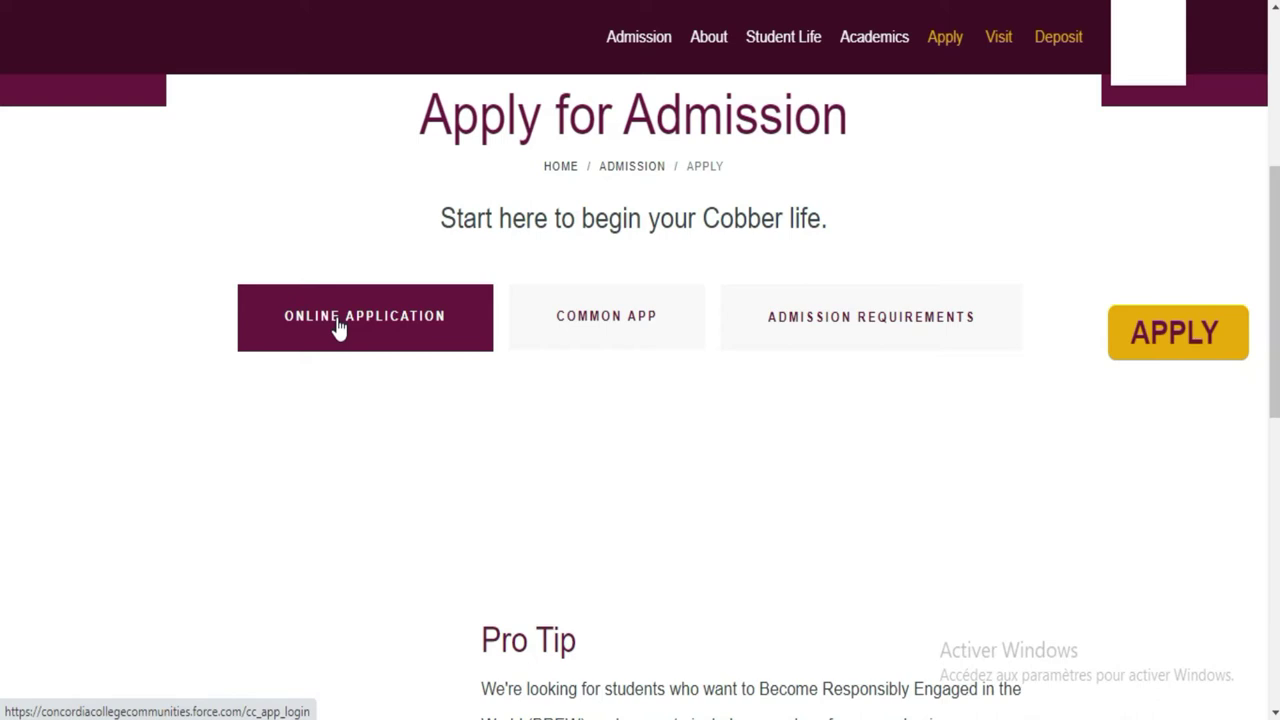
pyautogui.click(338, 328)
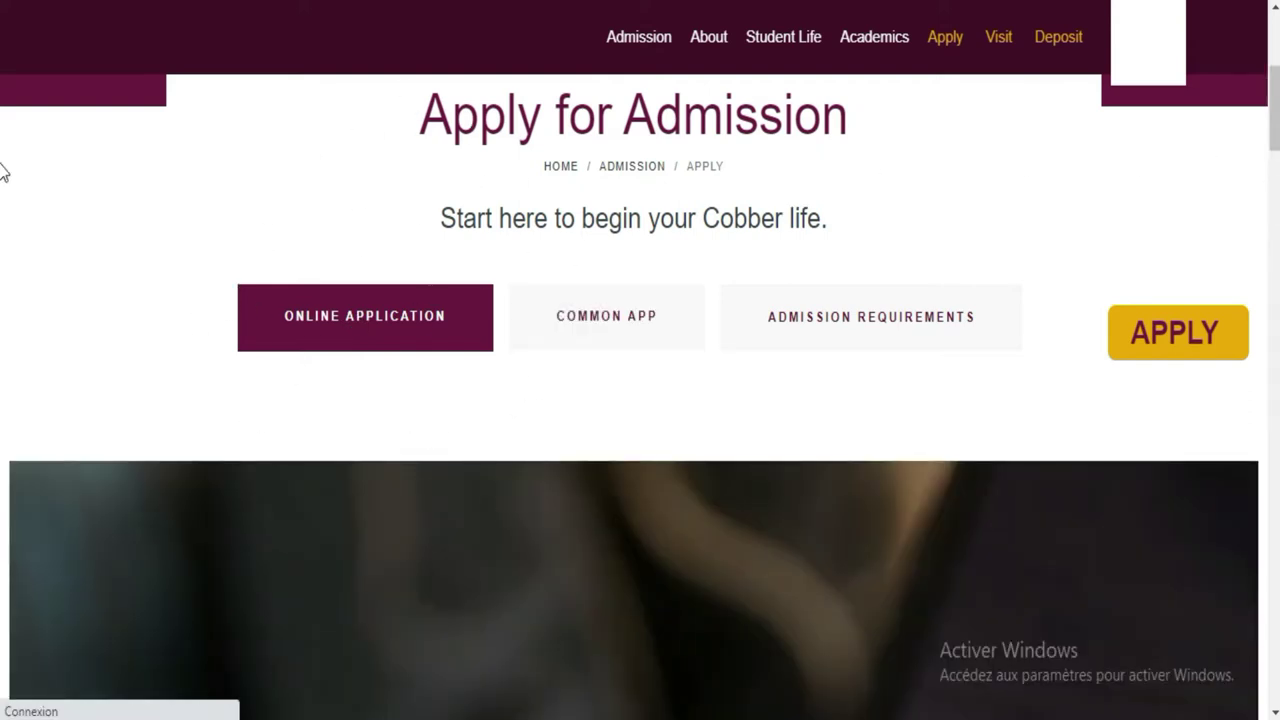
pyautogui.scroll(-10, 2, 140)
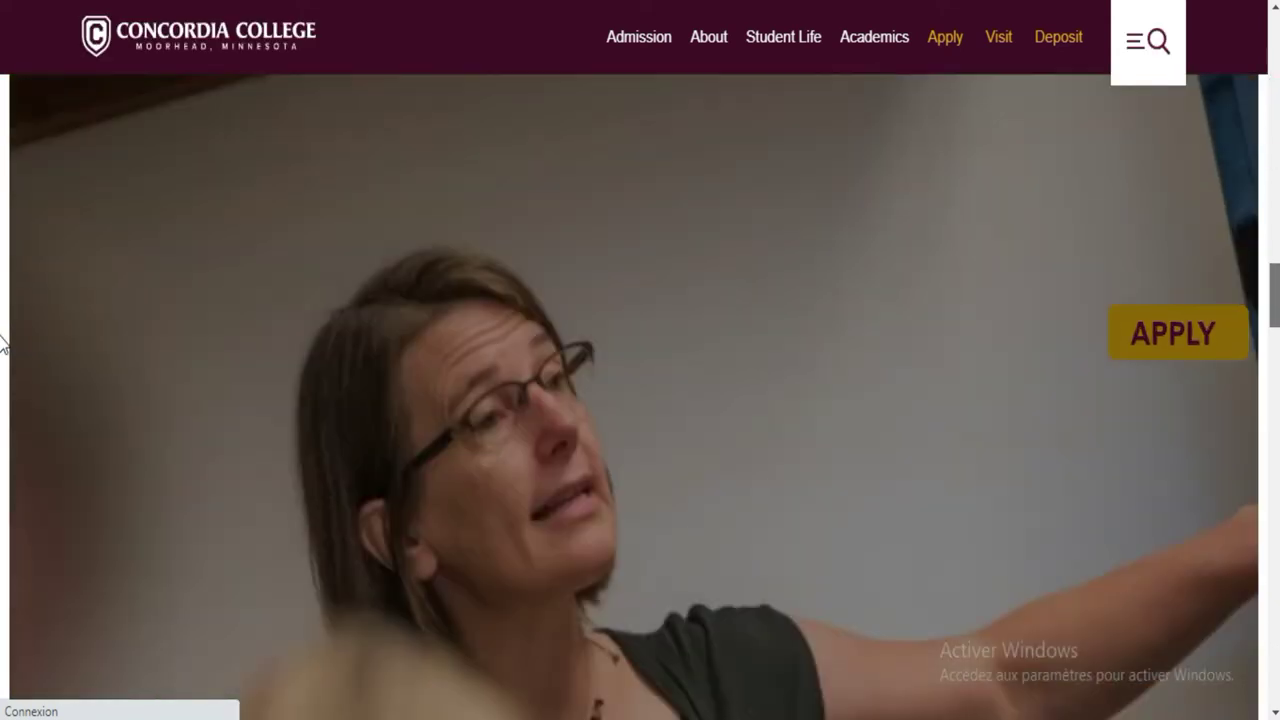
pyautogui.scroll(-2, 2, 343)
pyautogui.moveTo(1272, 388); pyautogui.dragTo(1262, 180)
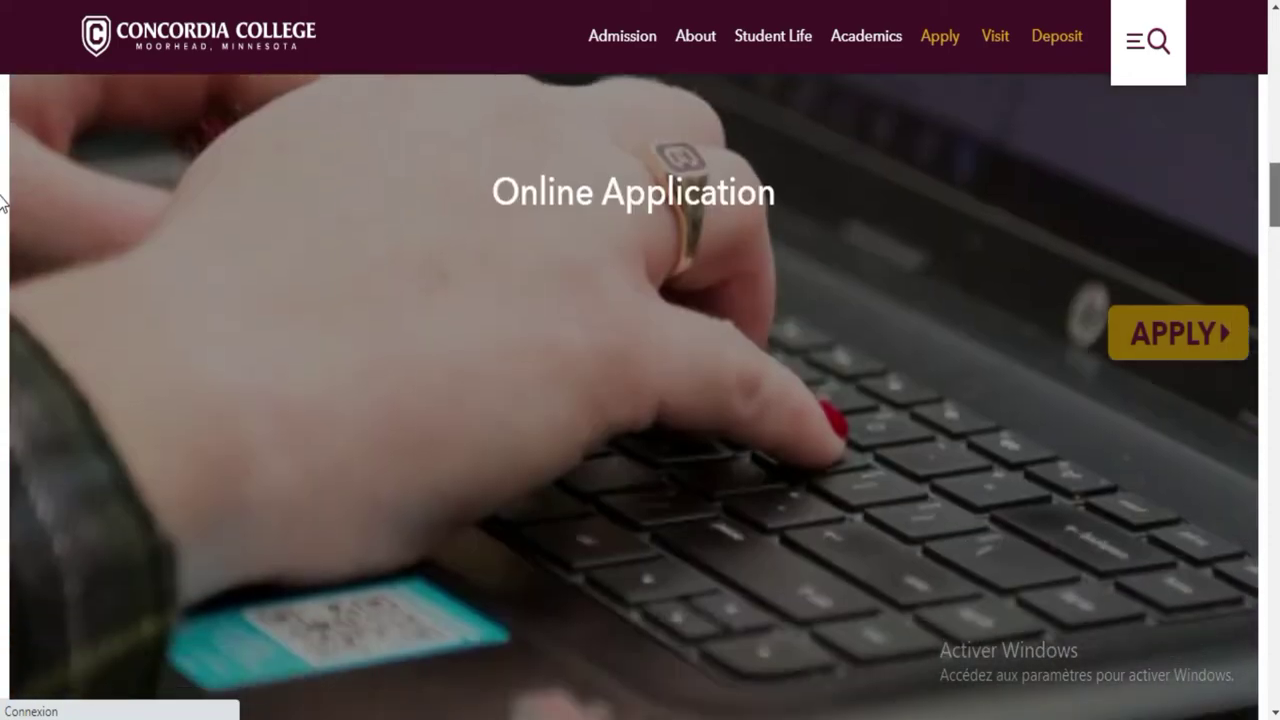
pyautogui.click(1158, 322)
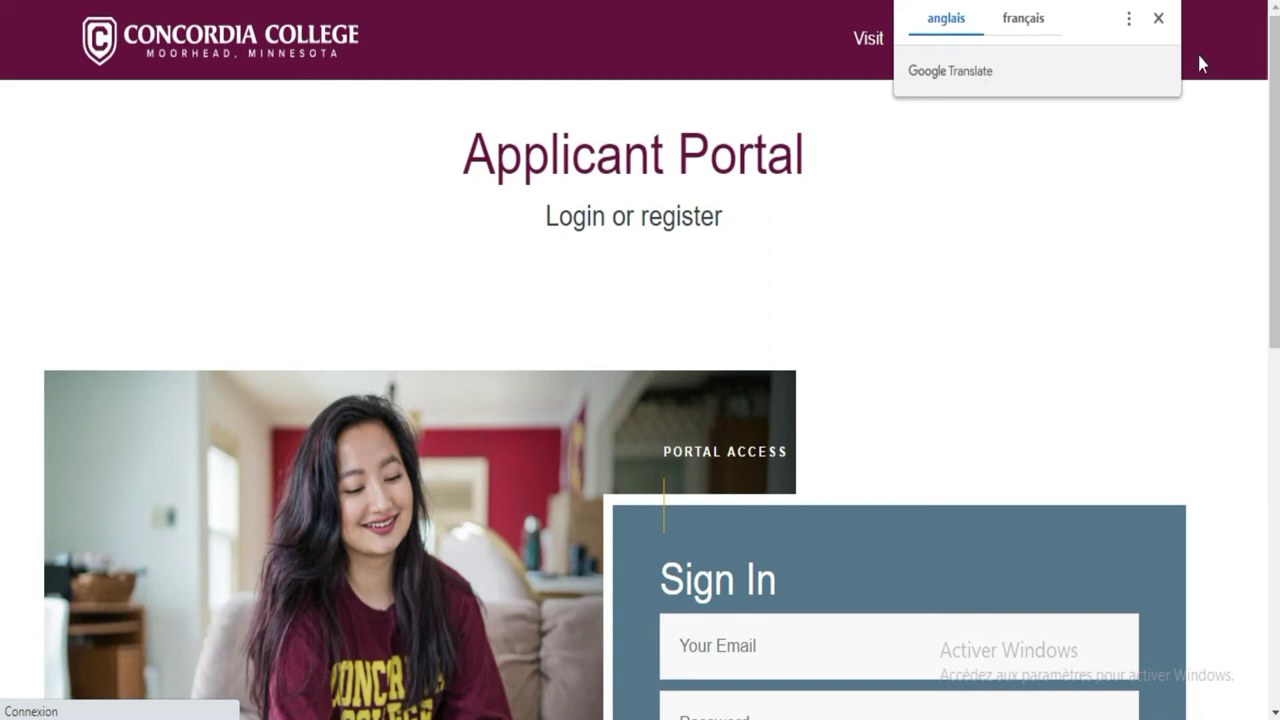
# Open the 'Need to register?' account form and focus the Student's First Name field
pyautogui.scroll(-4, 2, 135)
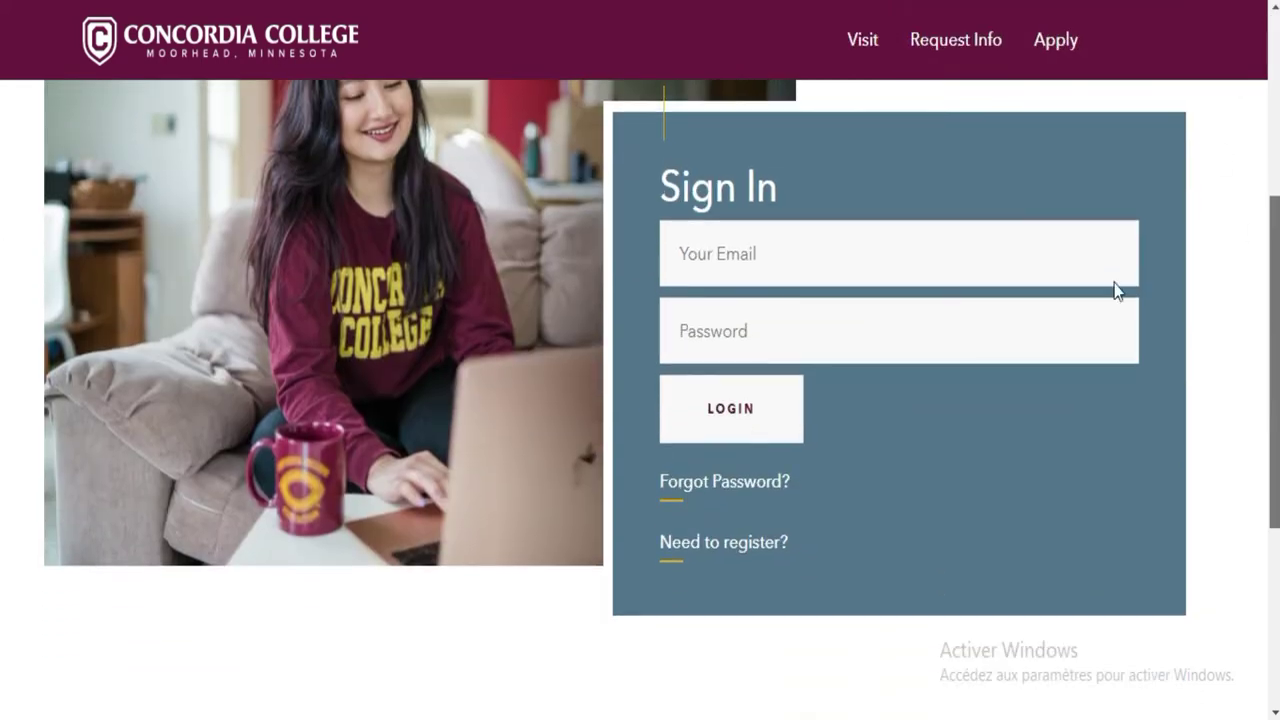
pyautogui.click(723, 546)
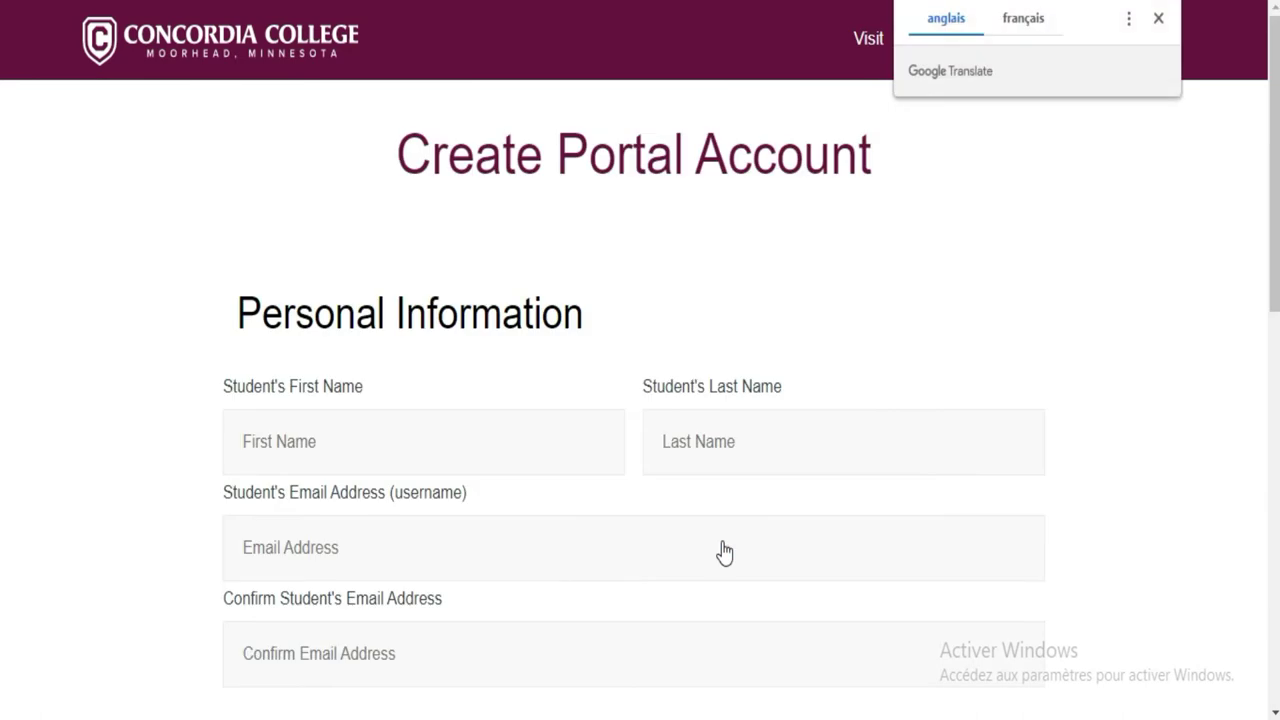
pyautogui.click(538, 443)
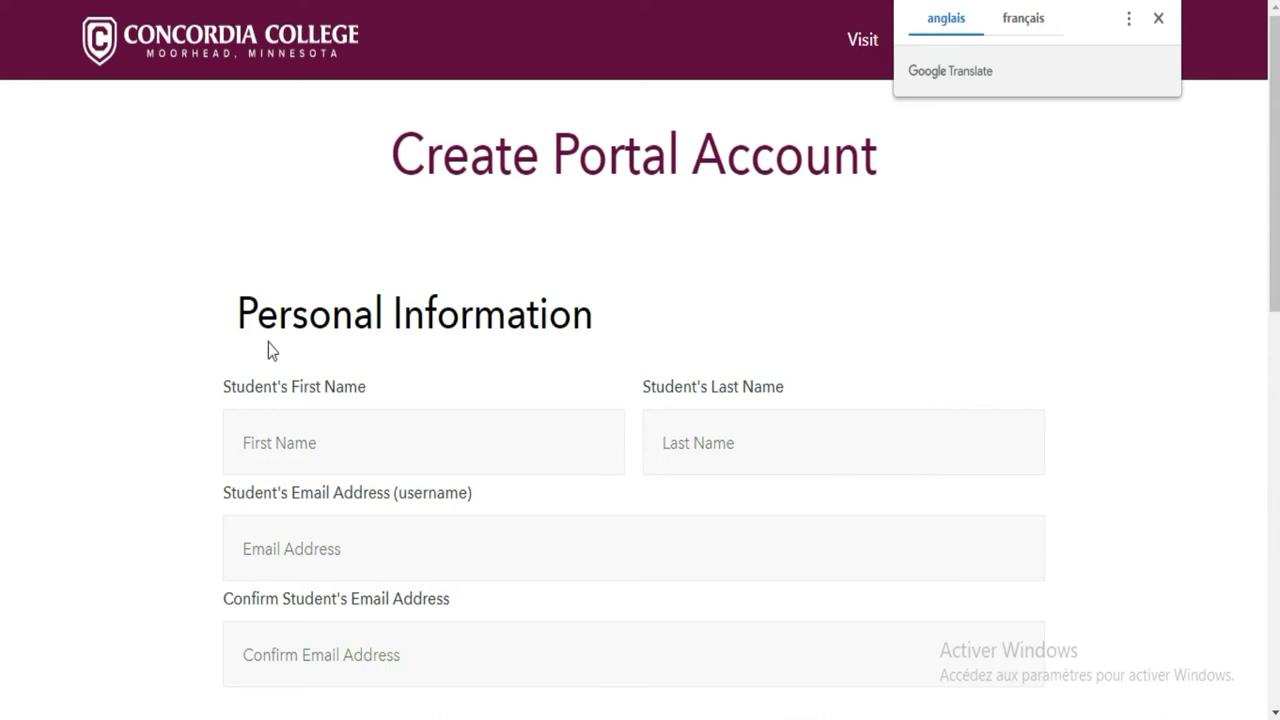
# Type the student's first name, fixing a typo, then the student's last name
pyautogui.click(330, 462)
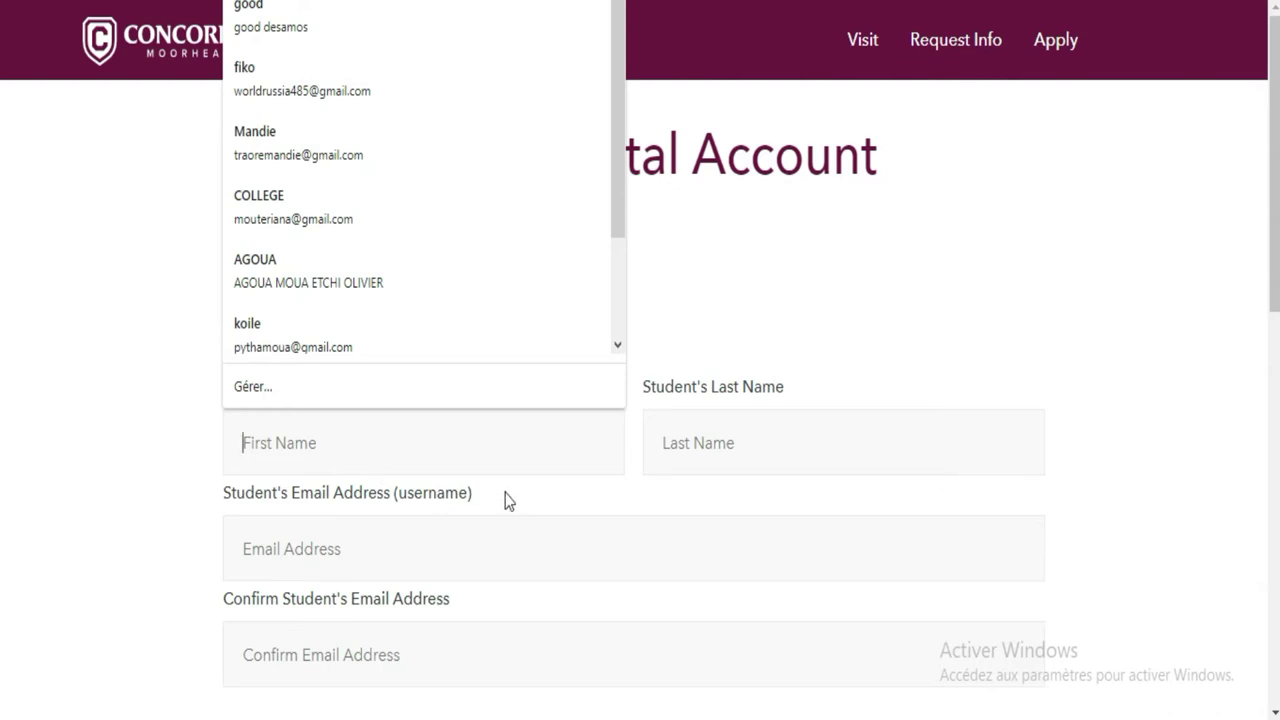
pyautogui.click(435, 443)
pyautogui.click(435, 443)
pyautogui.click(435, 443)
pyautogui.write('dg')
pyautogui.press('BackSpace')
pyautogui.press('BackSpace')
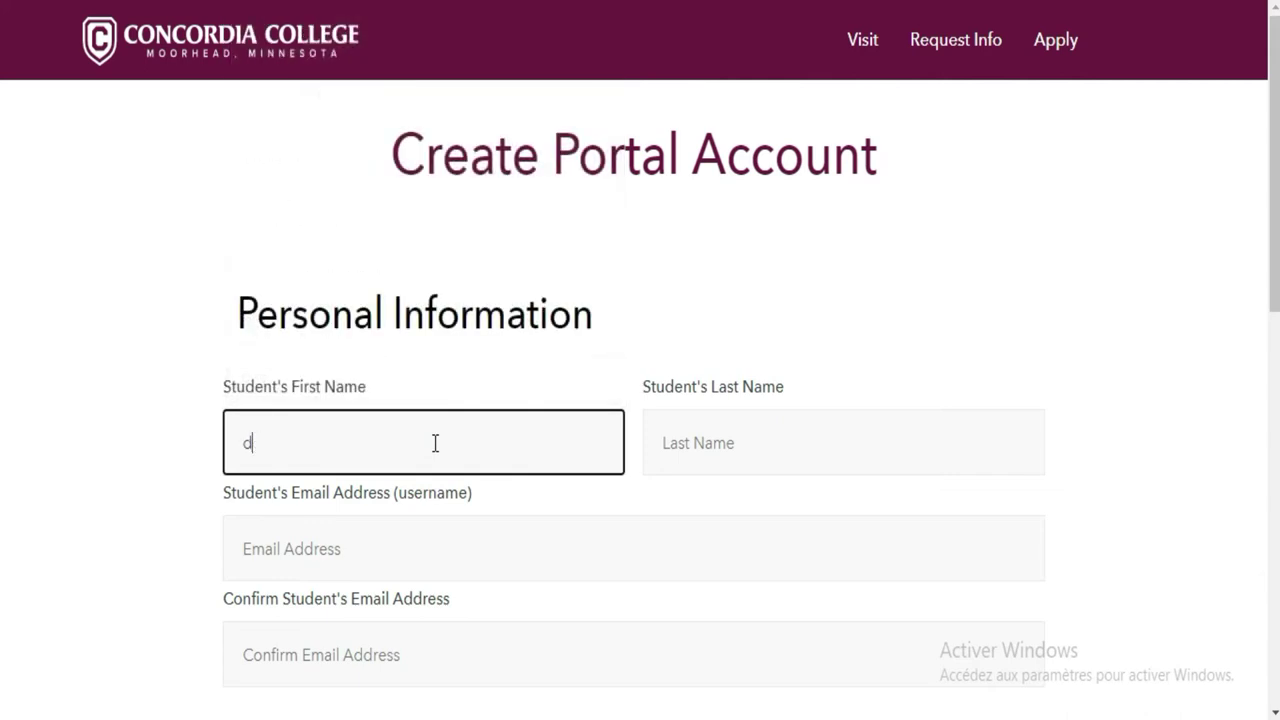
pyautogui.click(748, 453)
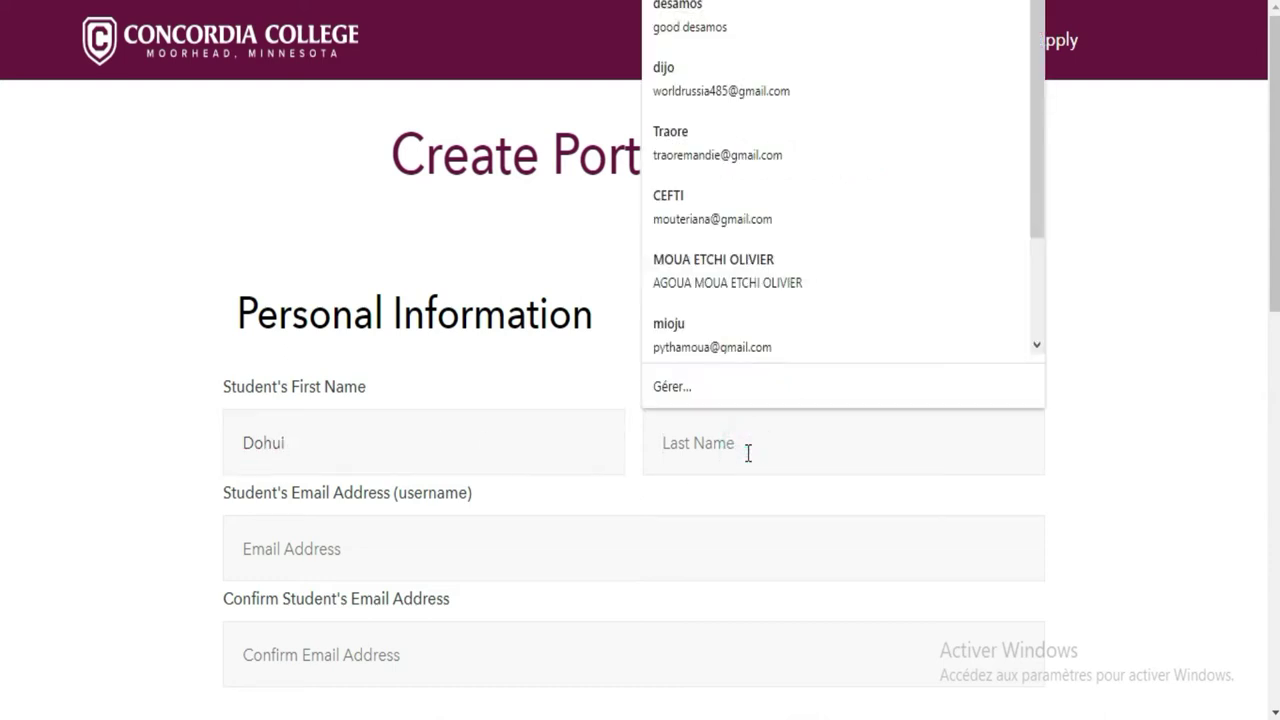
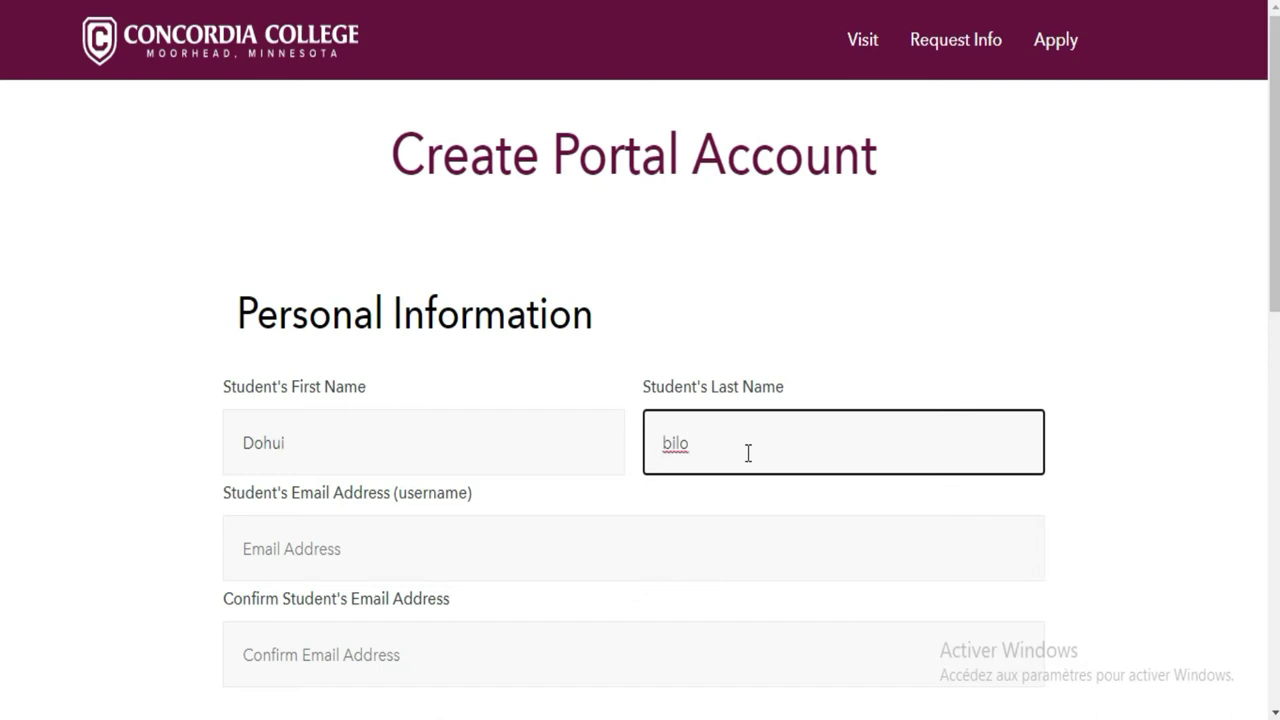
pyautogui.click(564, 546)
# Enter the student's Gmail address in Email Address and again in Confirm Email Address
pyautogui.click(564, 546)
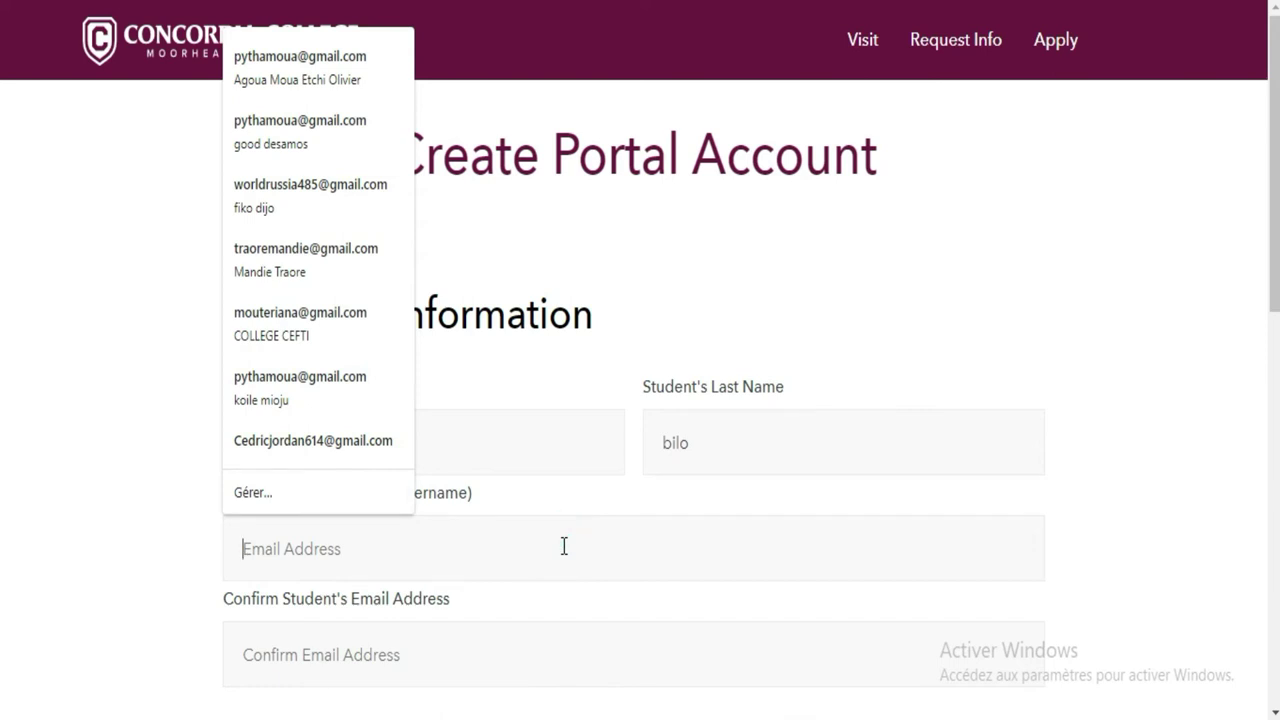
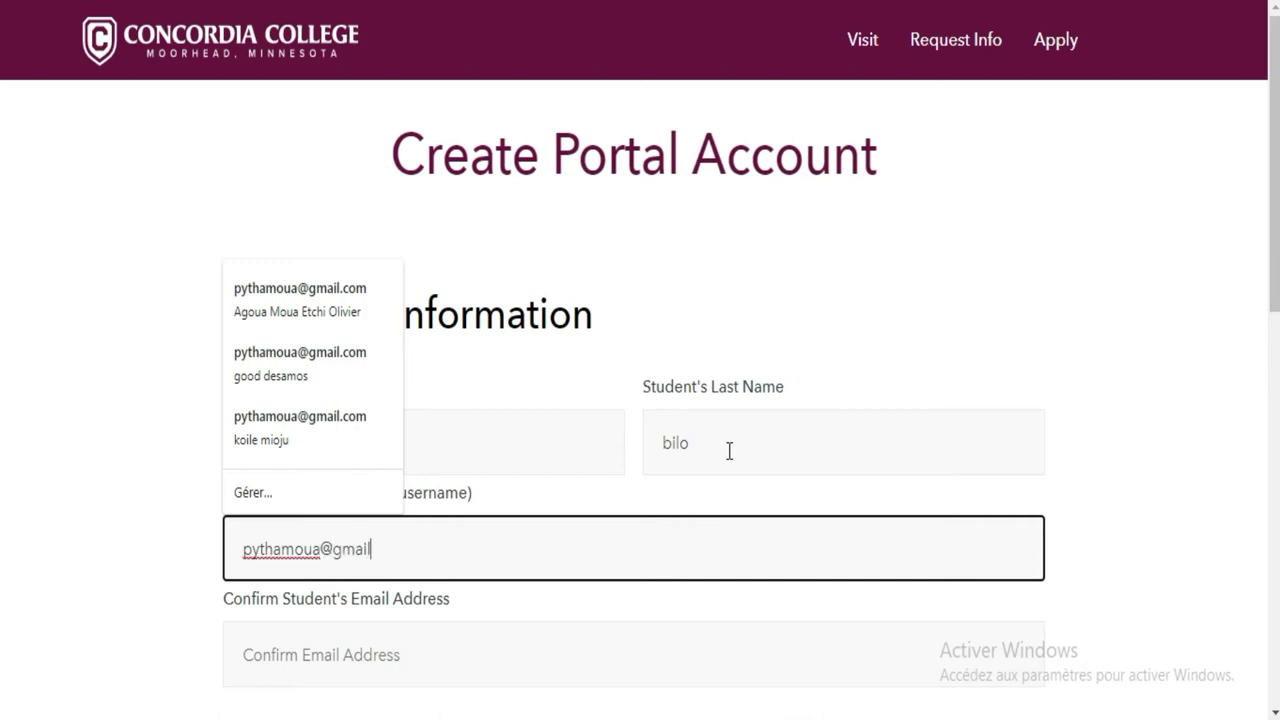
pyautogui.press('Tab')
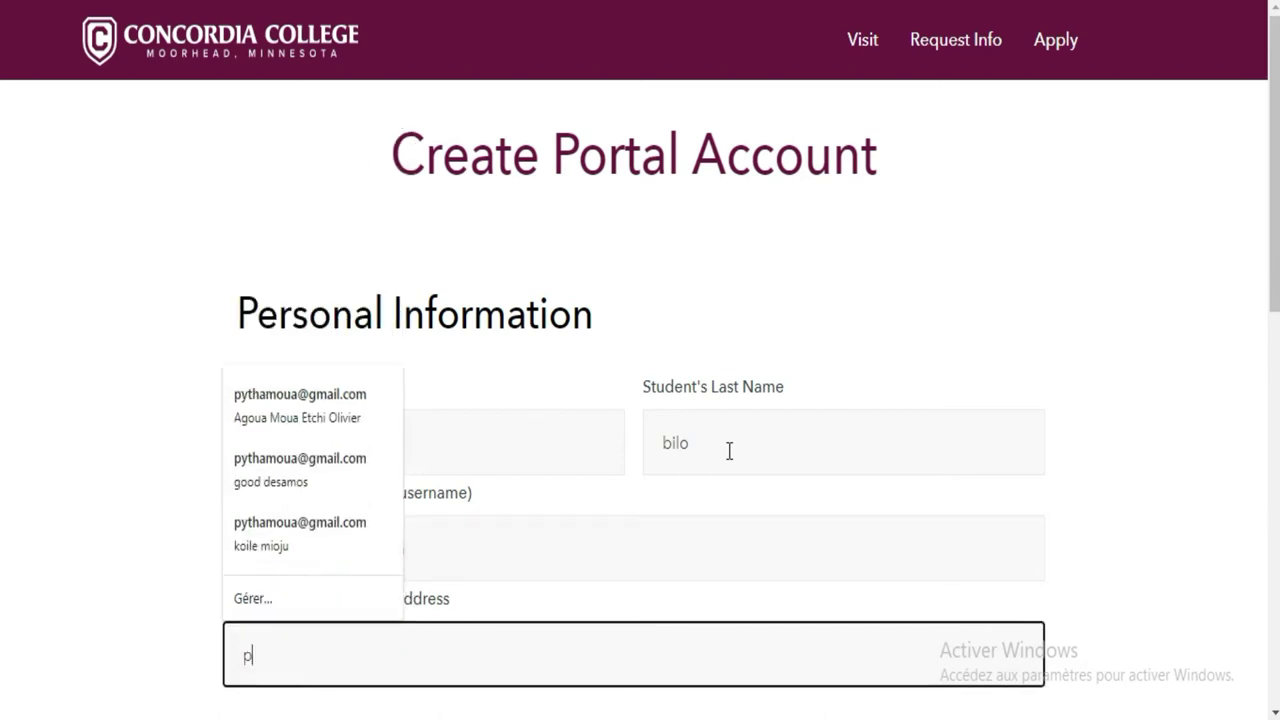
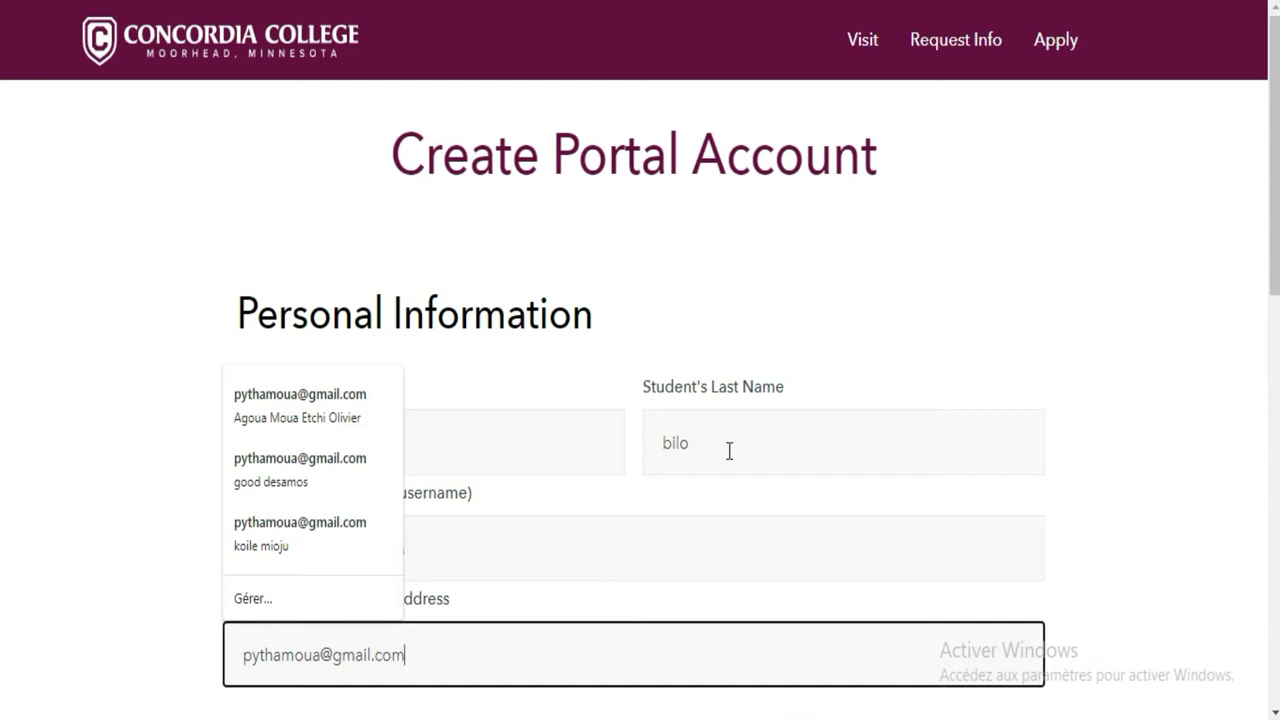
pyautogui.press('Tab')
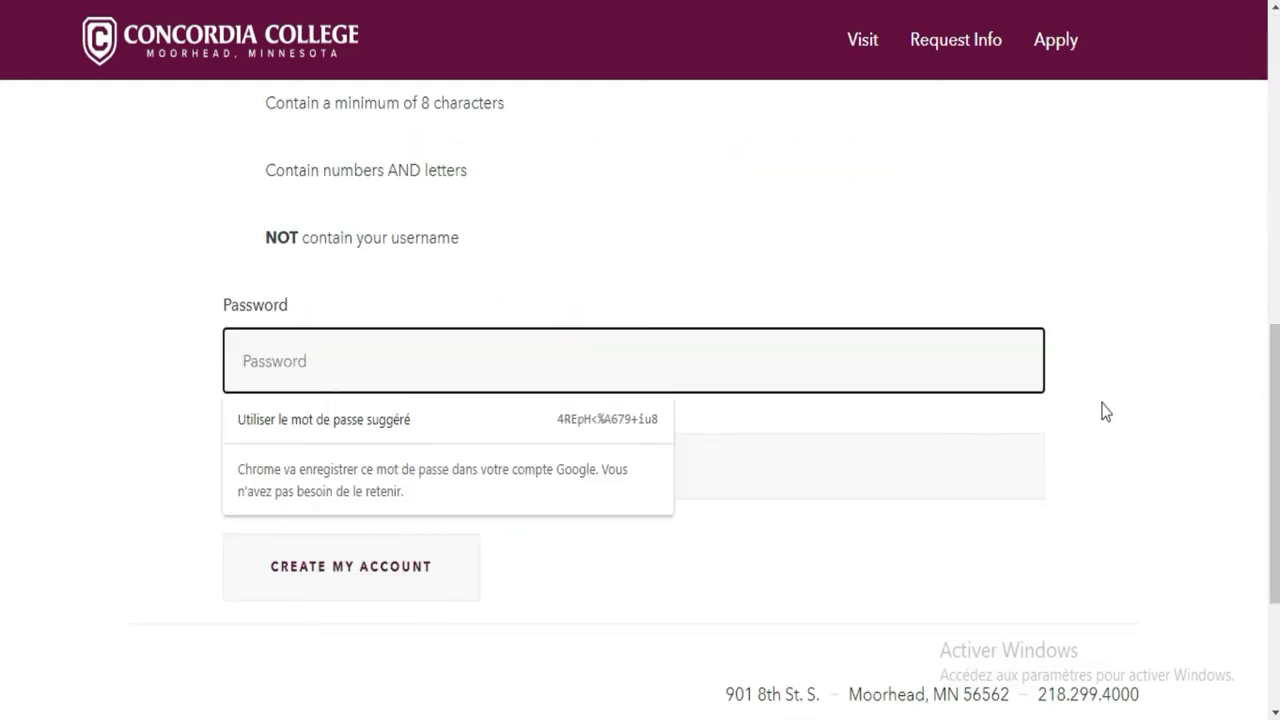
pyautogui.click(1103, 440)
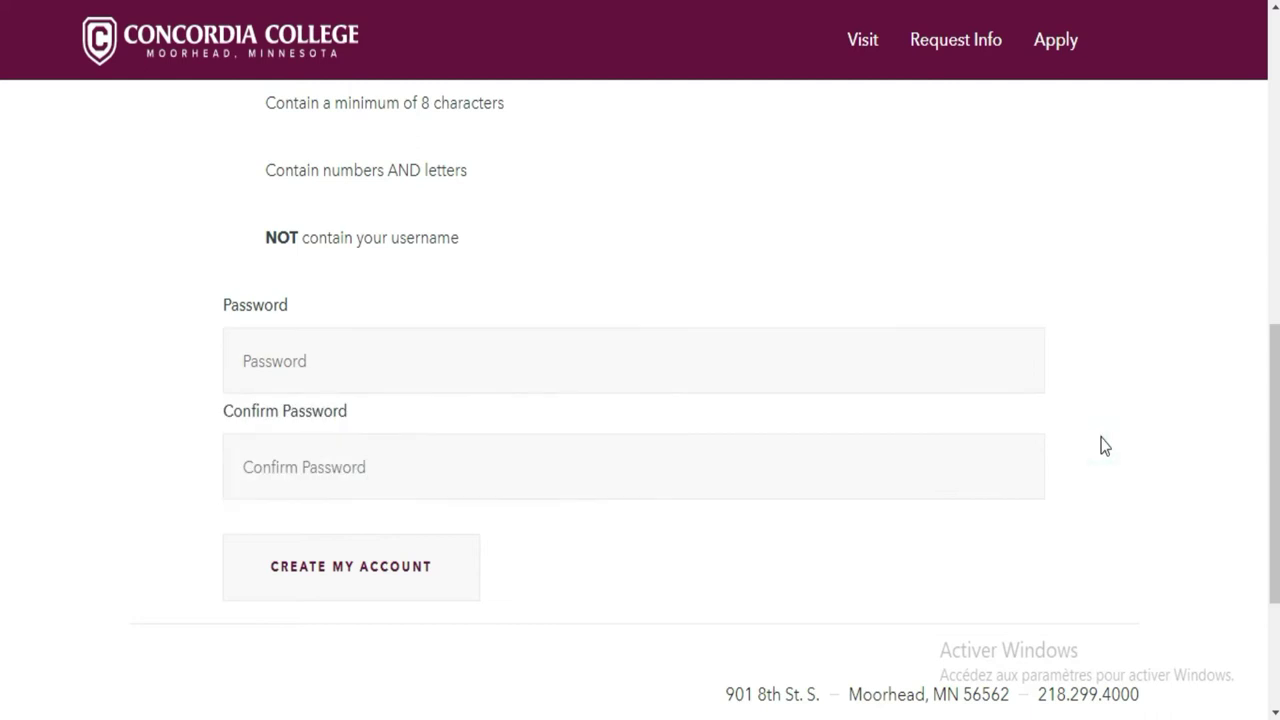
# Enter the account password in the Password field
pyautogui.scroll(4, 1, 430)
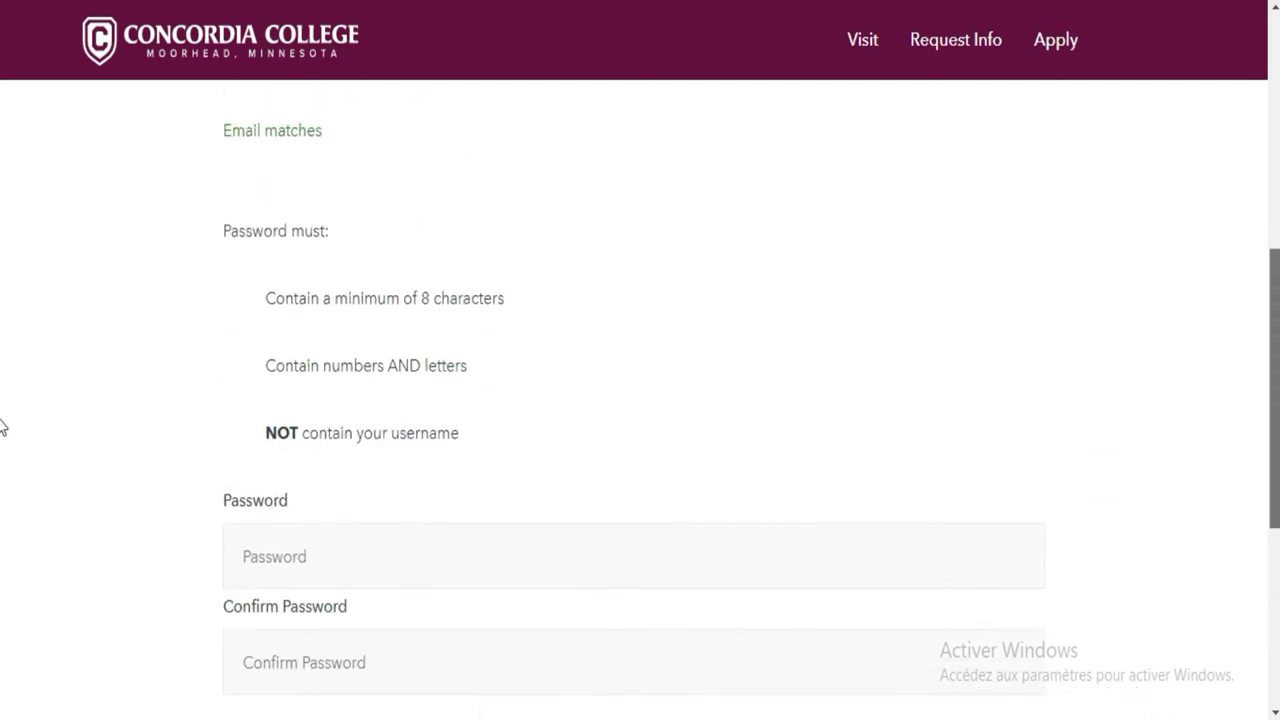
pyautogui.scroll(-3, 1, 362)
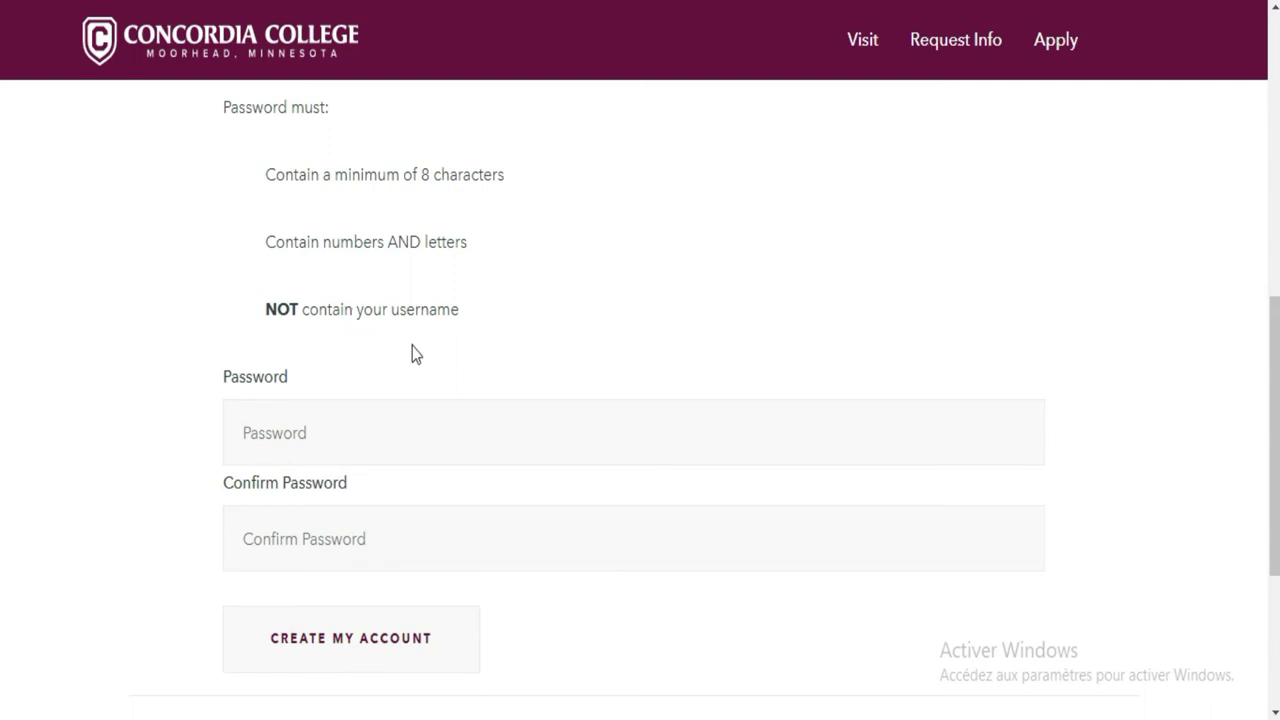
pyautogui.scroll(1, 2, 400)
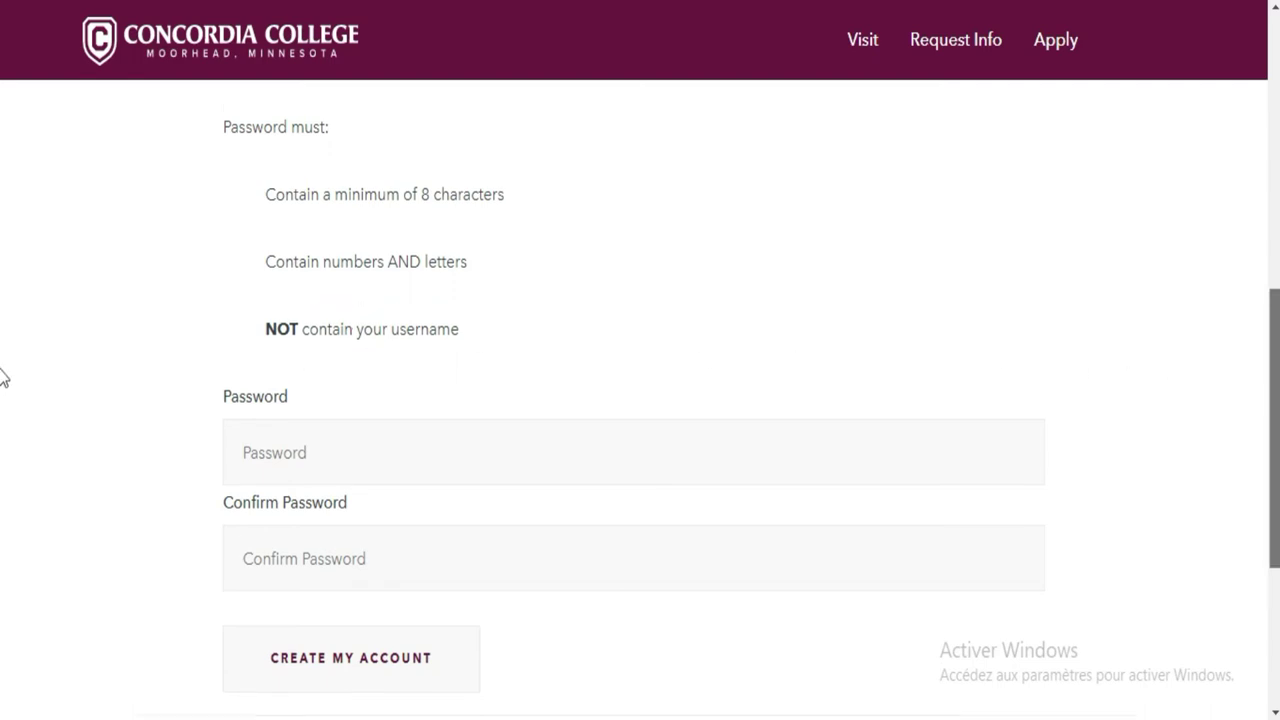
pyautogui.scroll(4, 2, 378)
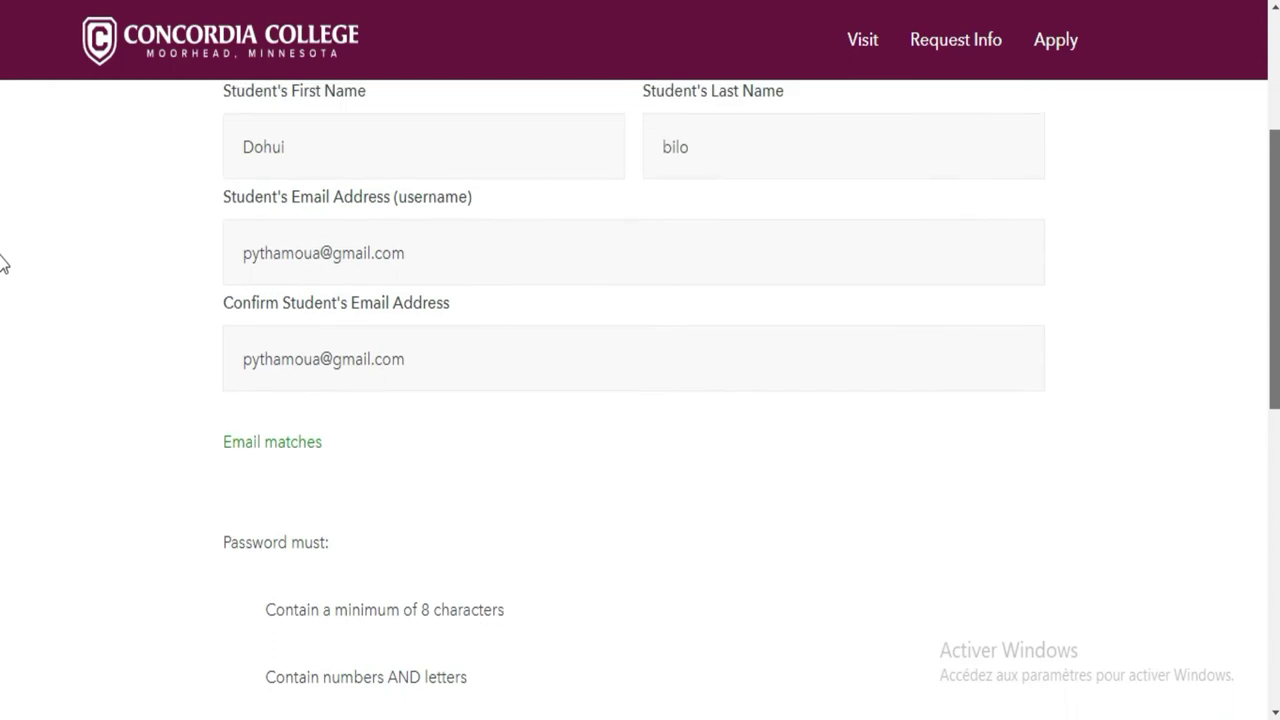
pyautogui.scroll(-5, 2, 300)
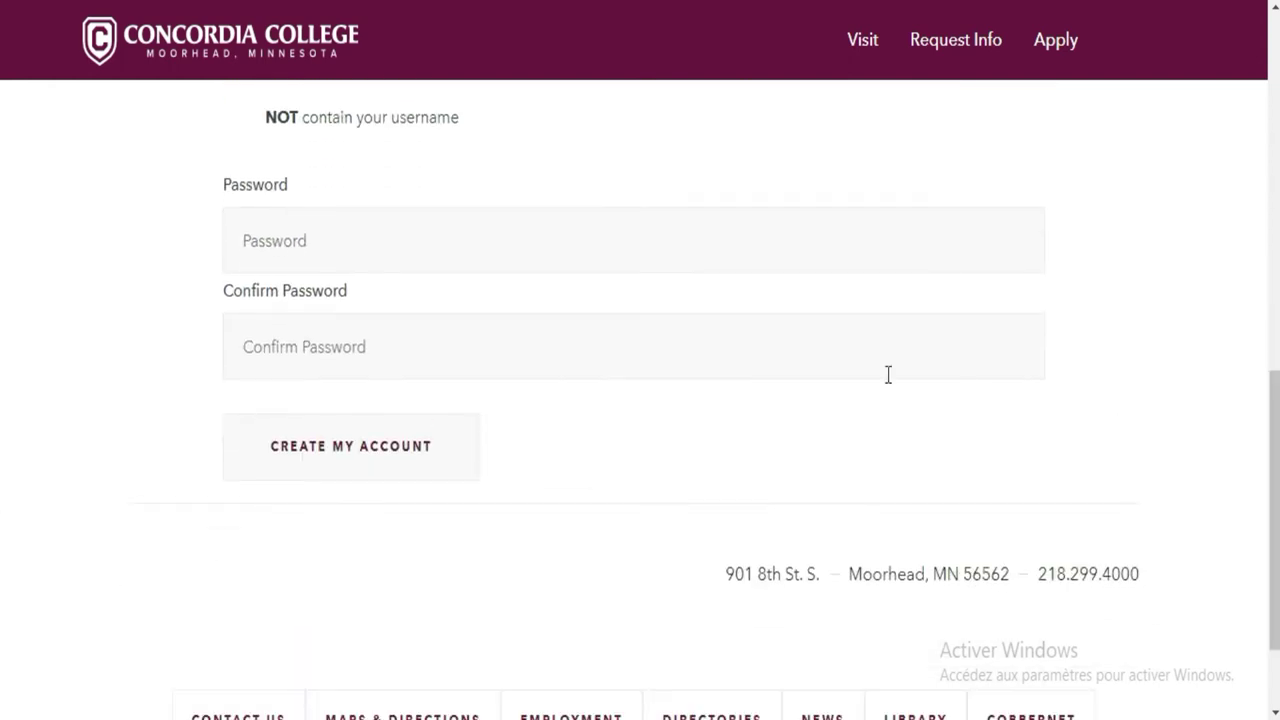
pyautogui.click(745, 250)
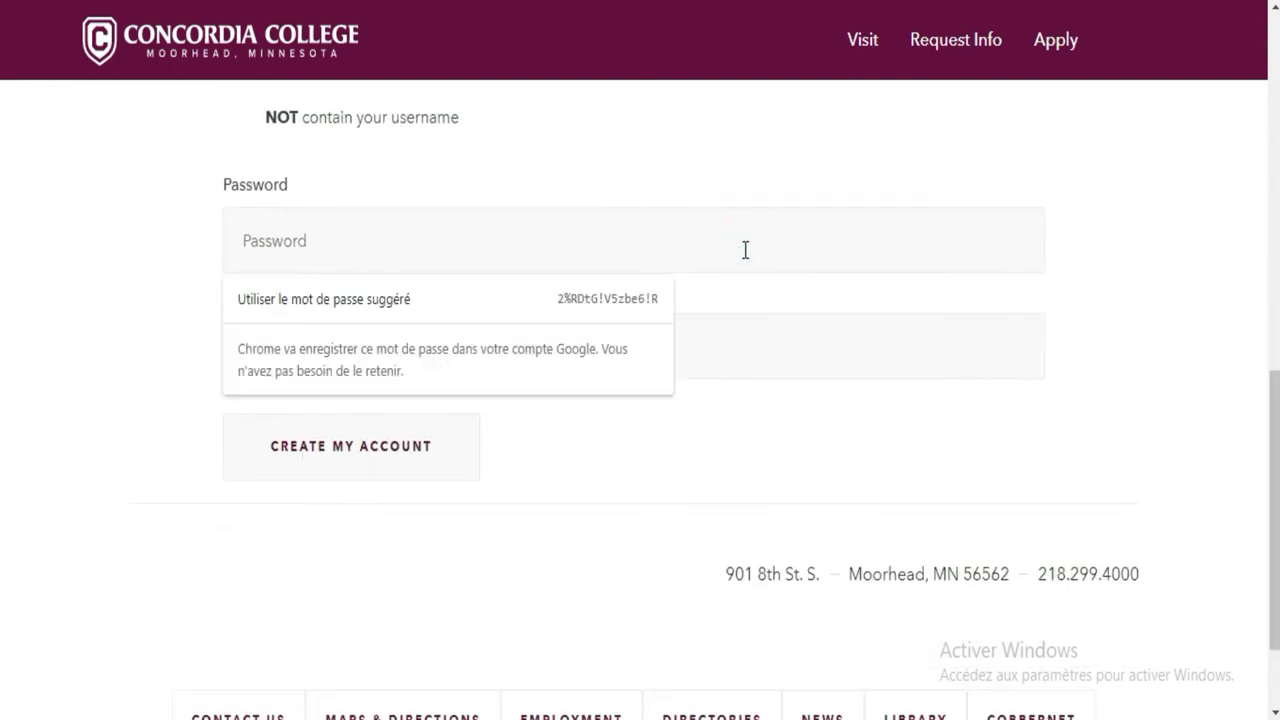
pyautogui.click(745, 250)
pyautogui.write('•')
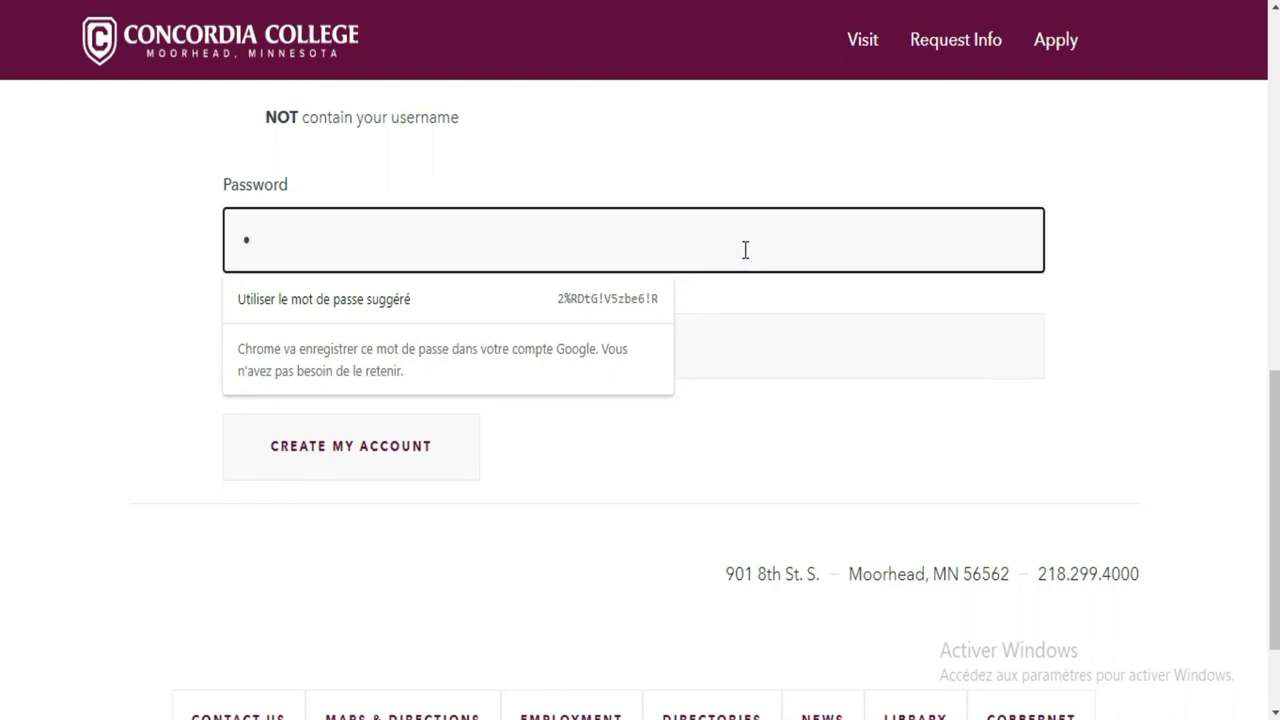
pyautogui.write('•••••••')
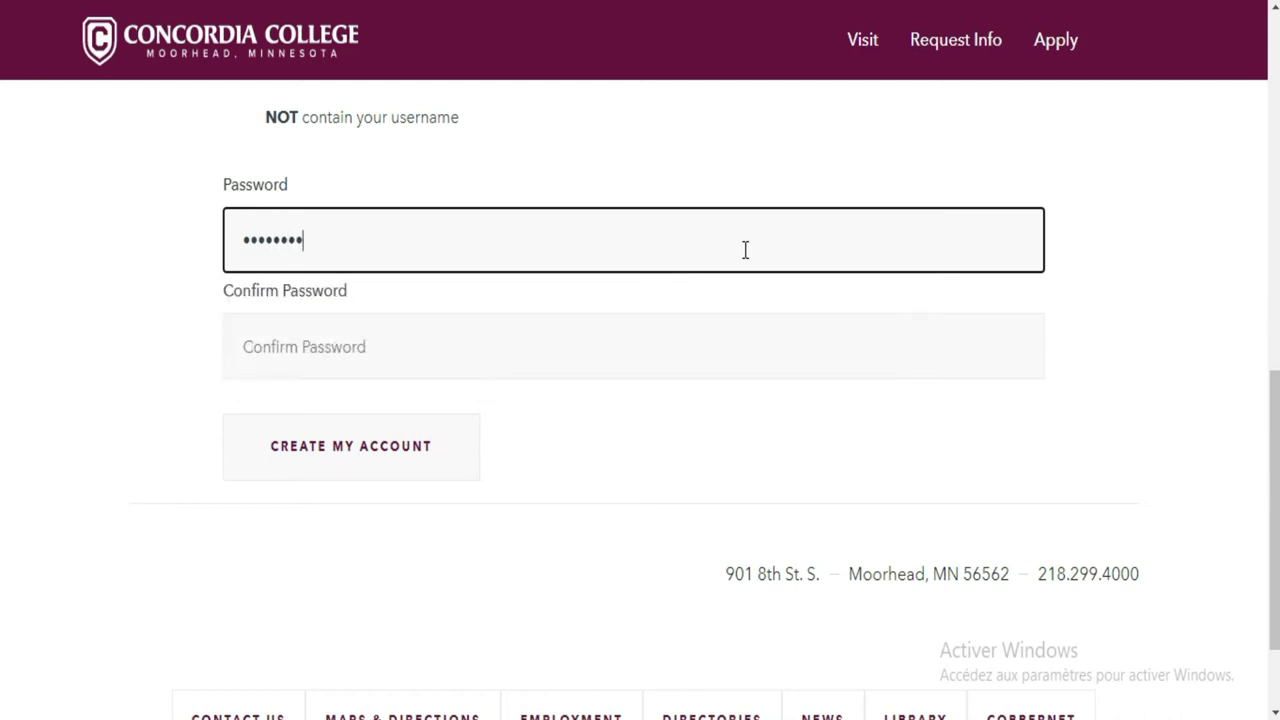
# Retype the password in Confirm Password and submit CREATE MY ACCOUNT
pyautogui.click(674, 348)
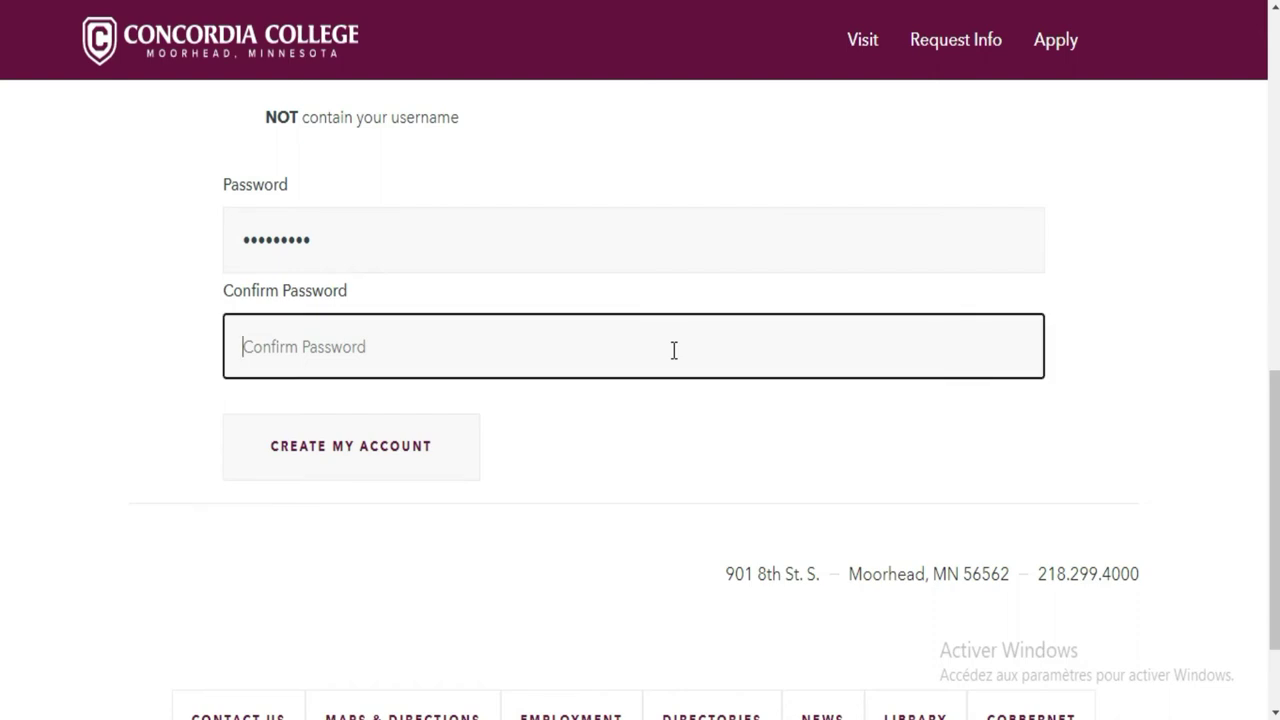
pyautogui.write('•••••••••')
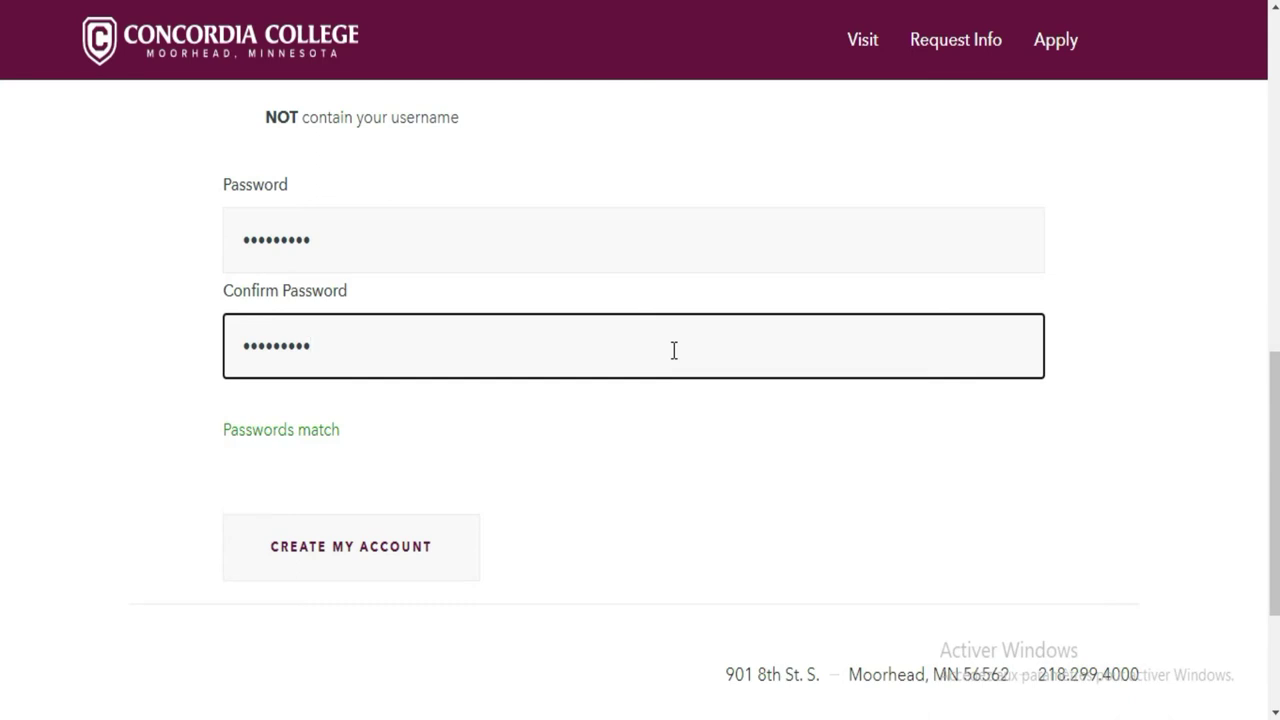
pyautogui.click(303, 545)
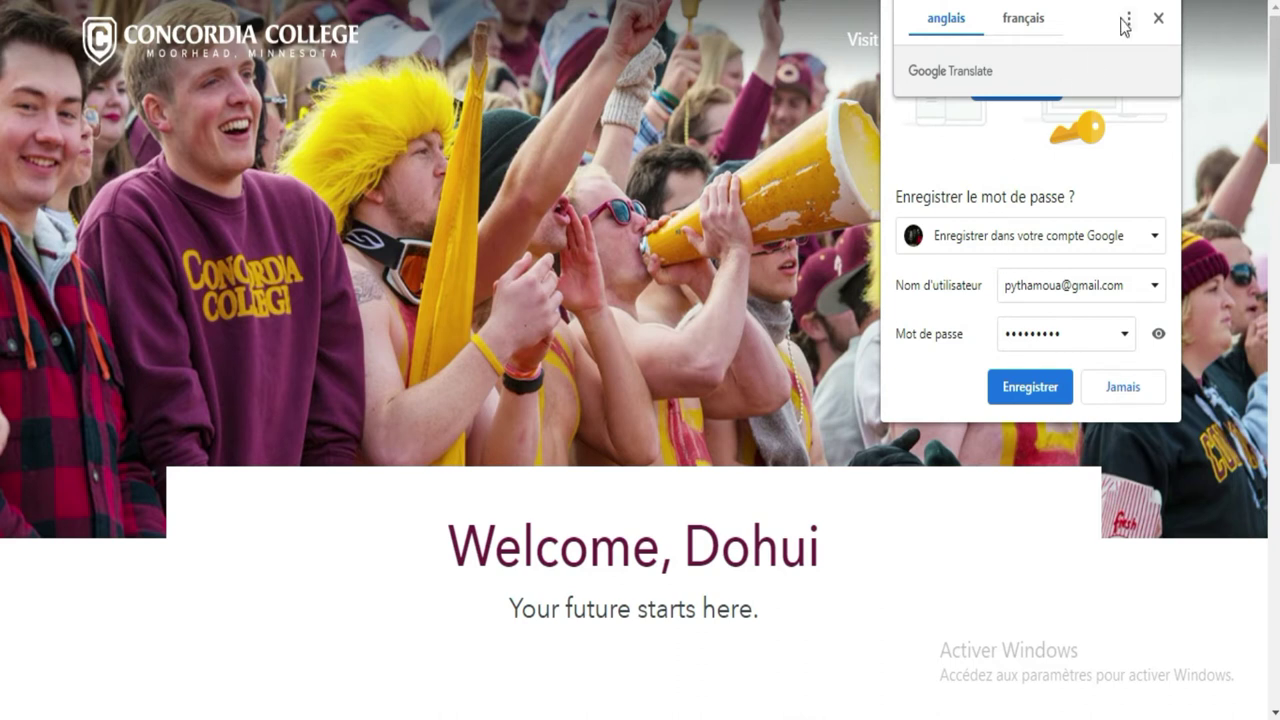
# Dismiss the Chrome Translate bar and the Save Password bubble
pyautogui.click(1158, 19)
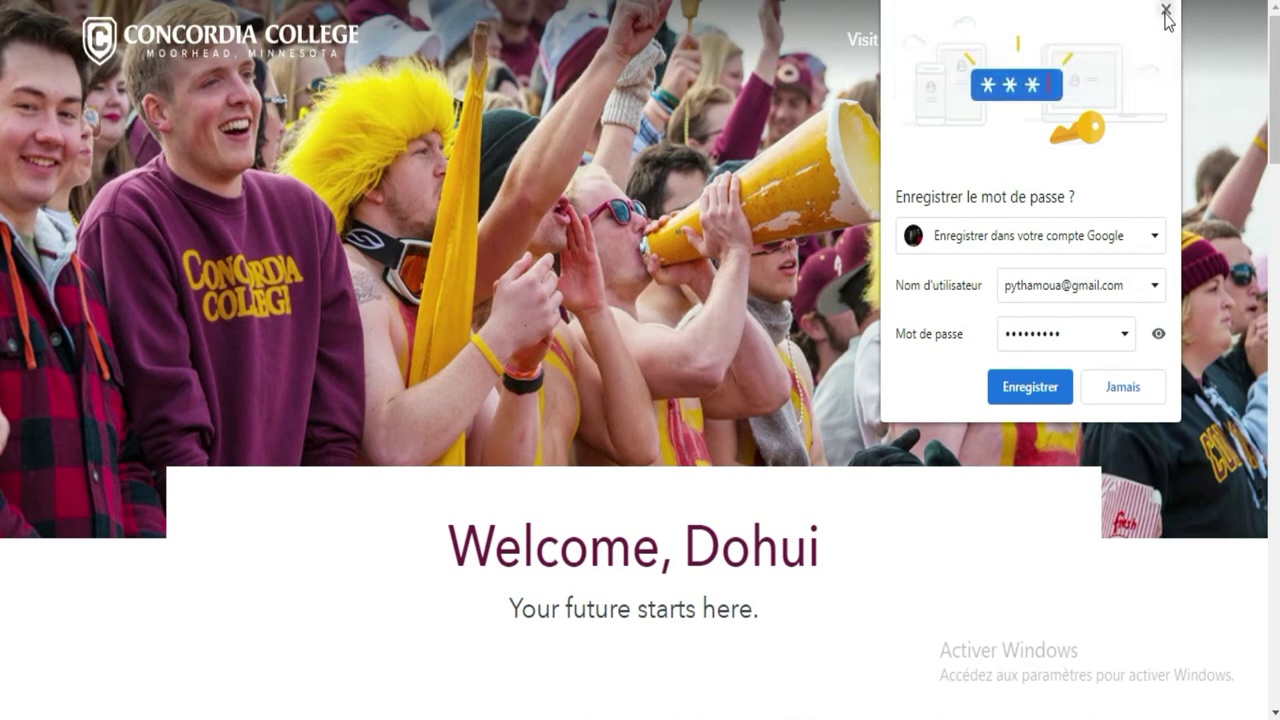
pyautogui.click(1165, 11)
pyautogui.scroll(-5, 2, 200)
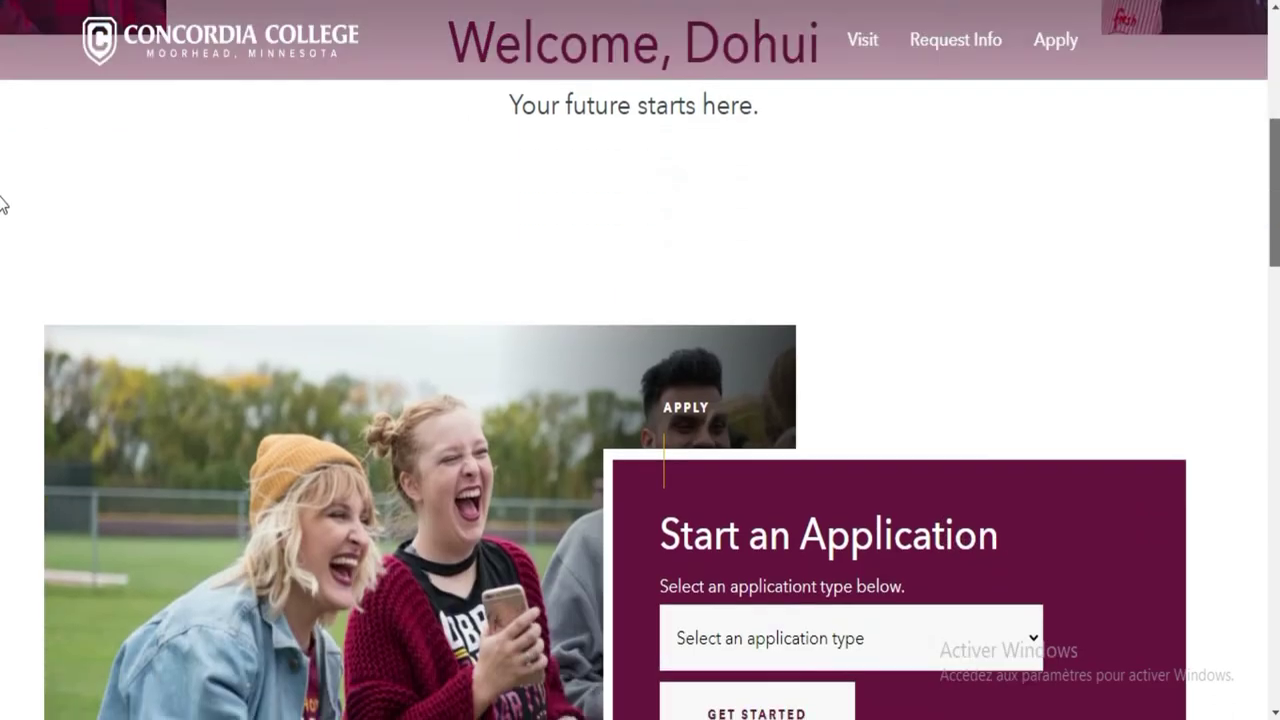
pyautogui.scroll(2, 2, 204)
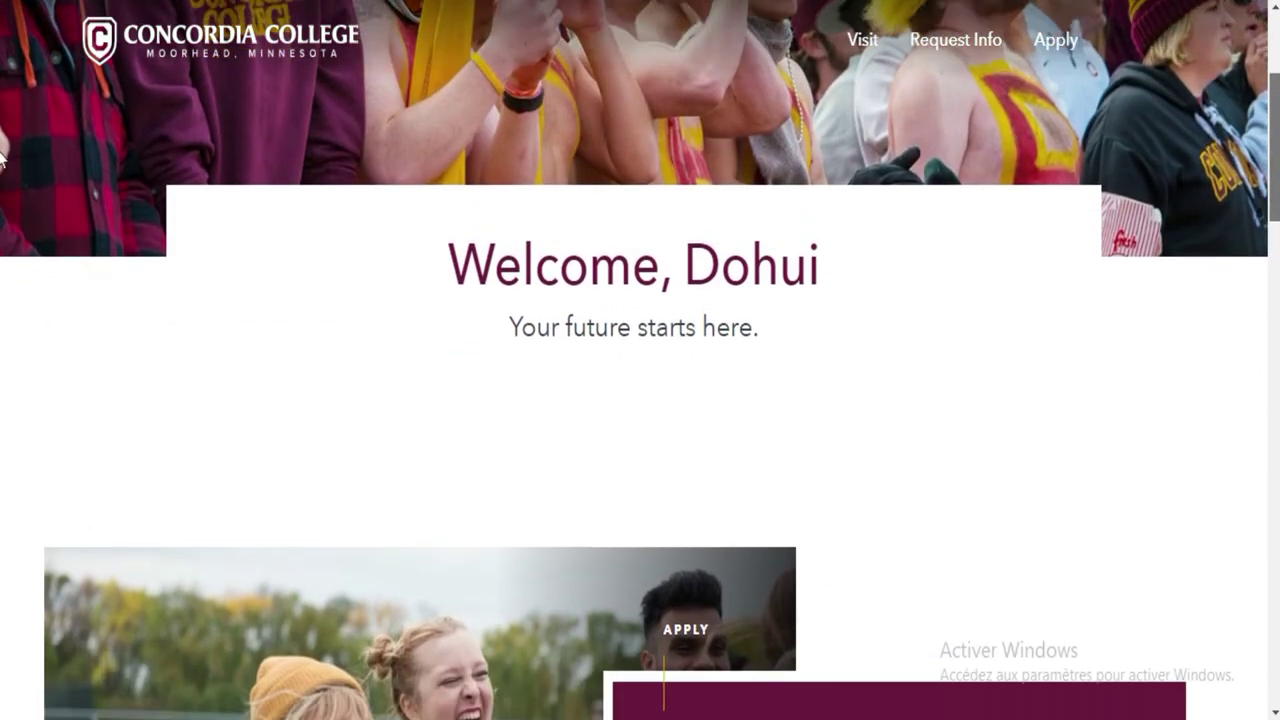
pyautogui.scroll(-6, 2, 160)
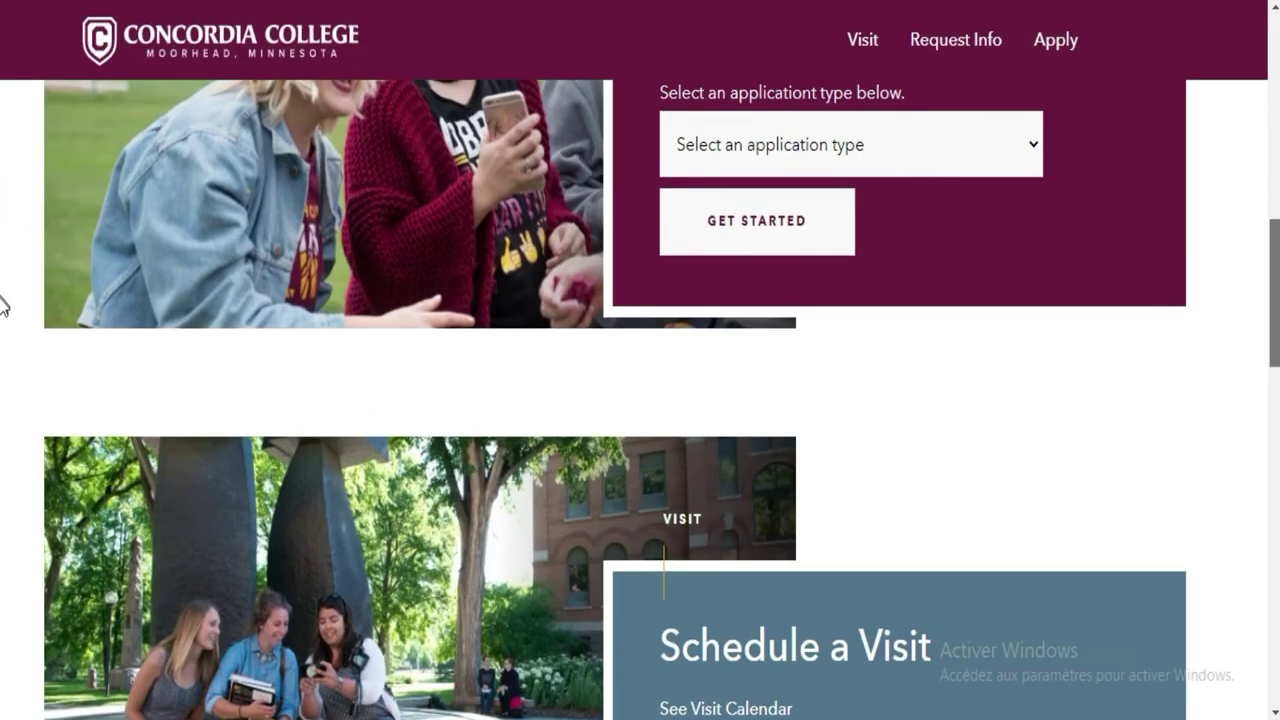
pyautogui.scroll(2, 2, 300)
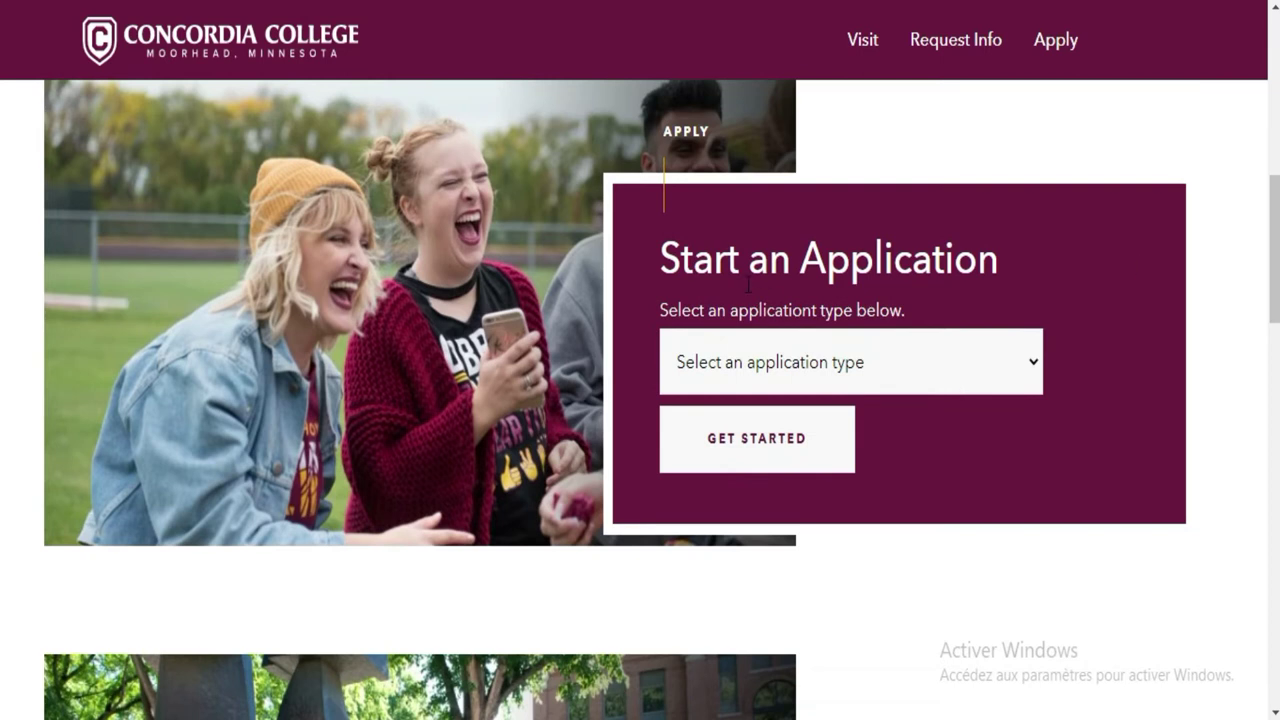
# Choose First Year as the application type and click GET STARTED
pyautogui.click(944, 374)
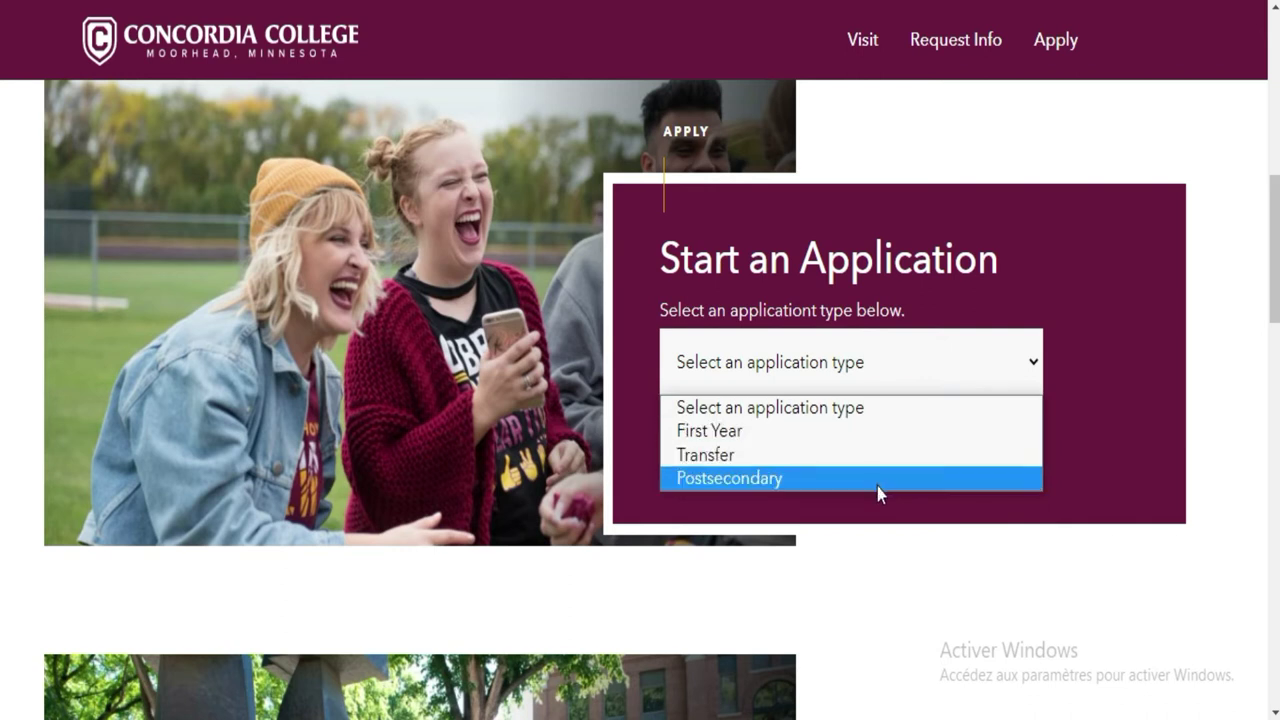
pyautogui.click(1098, 318)
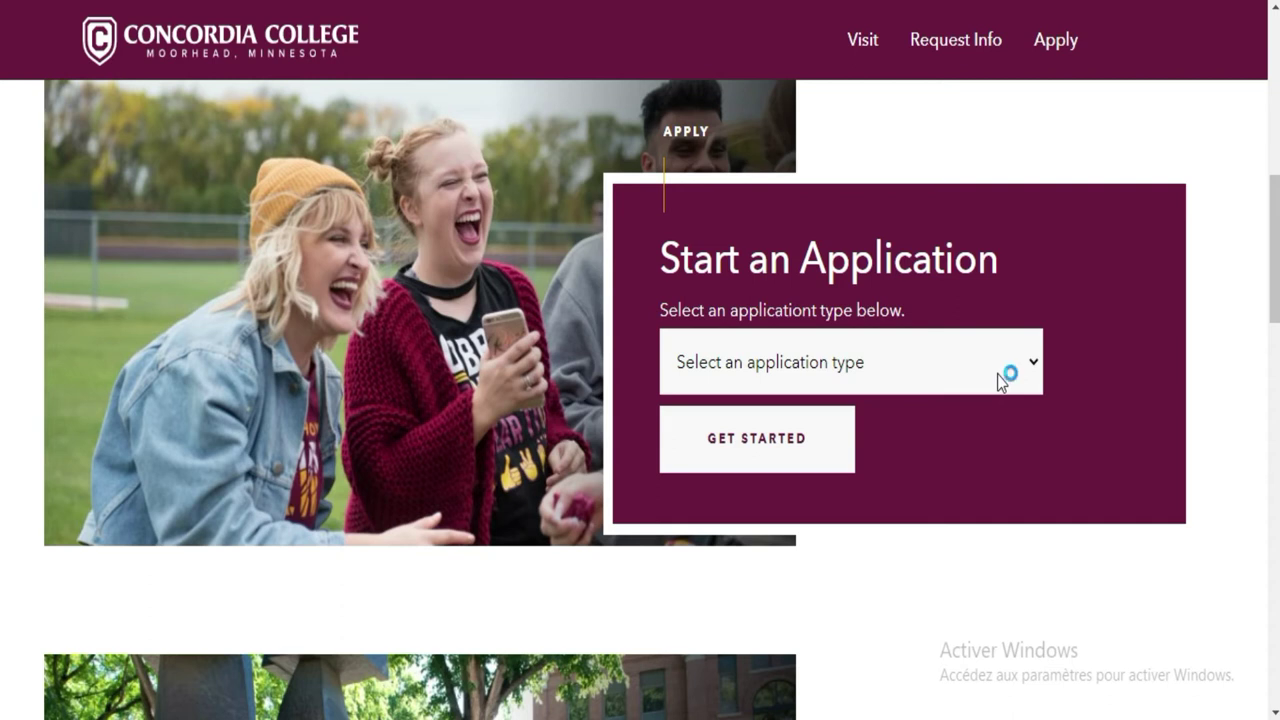
pyautogui.click(997, 374)
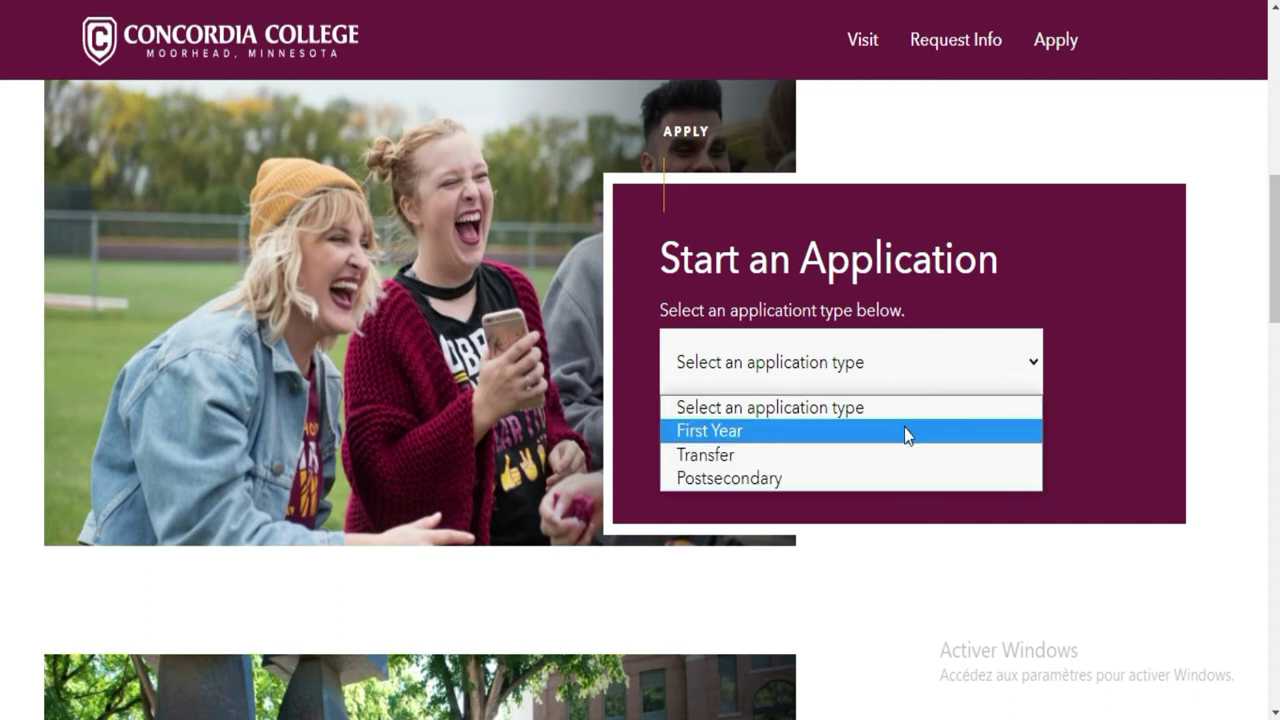
pyautogui.click(1105, 317)
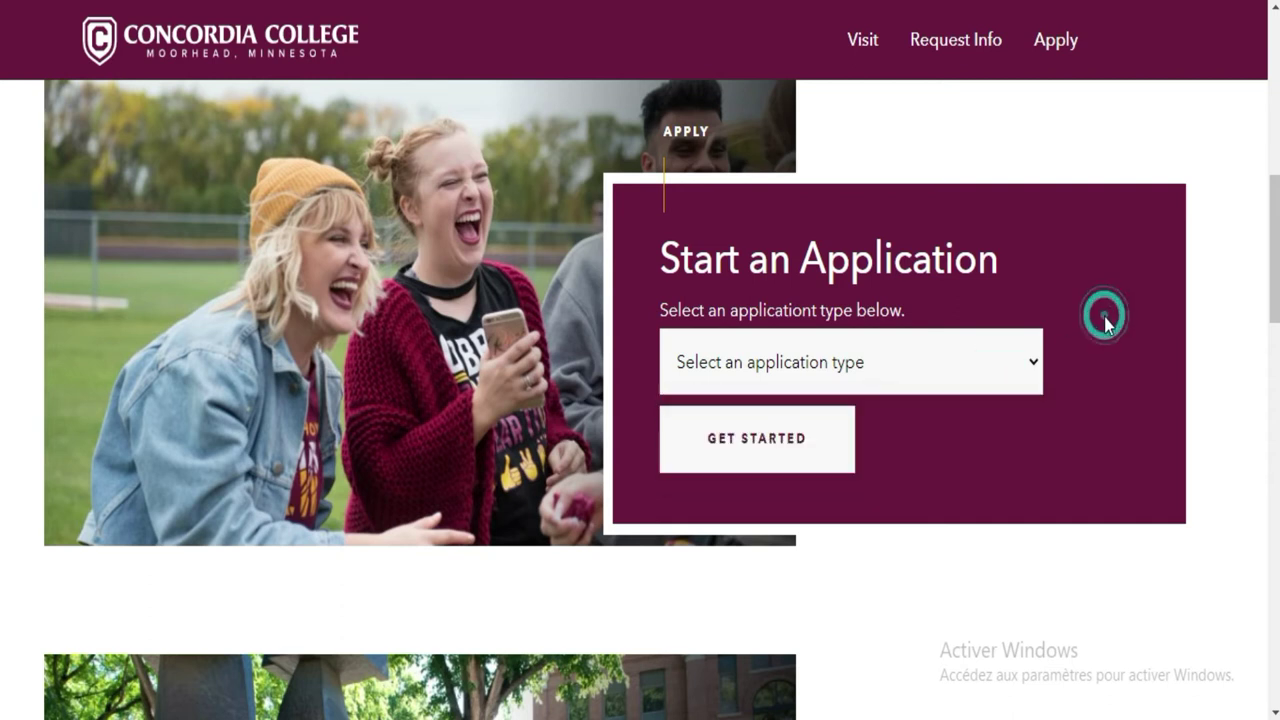
pyautogui.click(1034, 364)
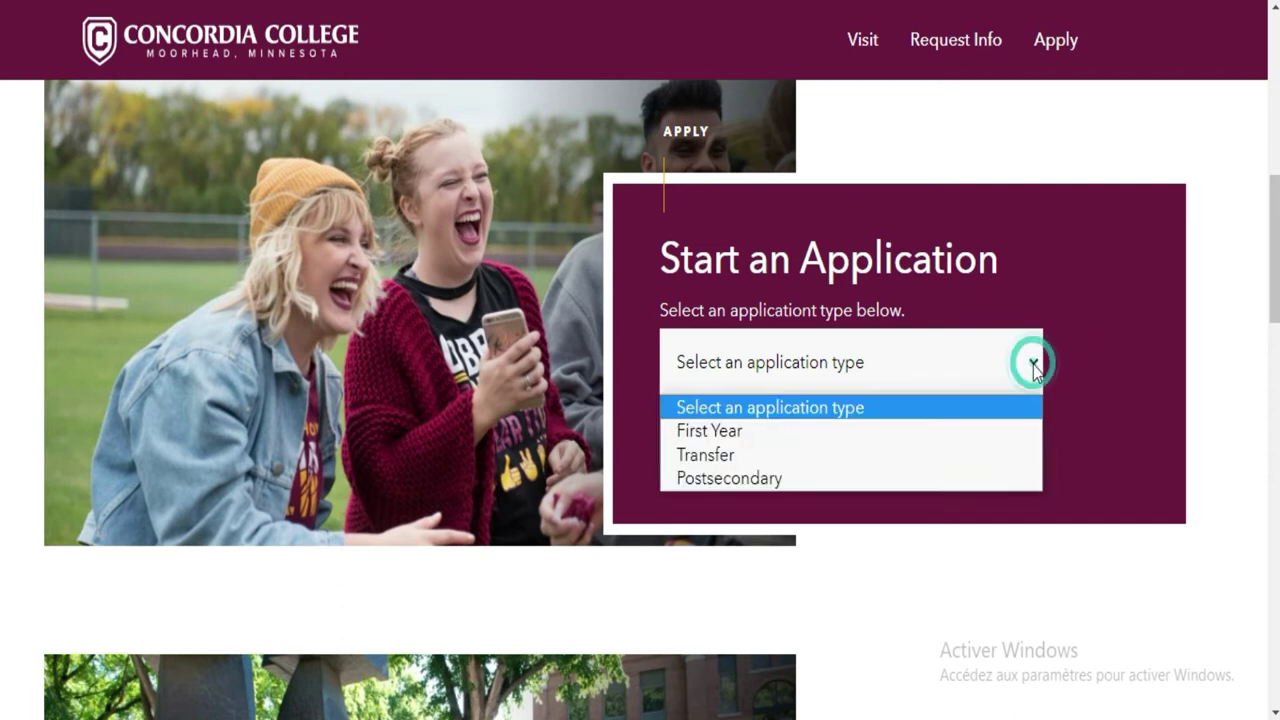
pyautogui.click(871, 430)
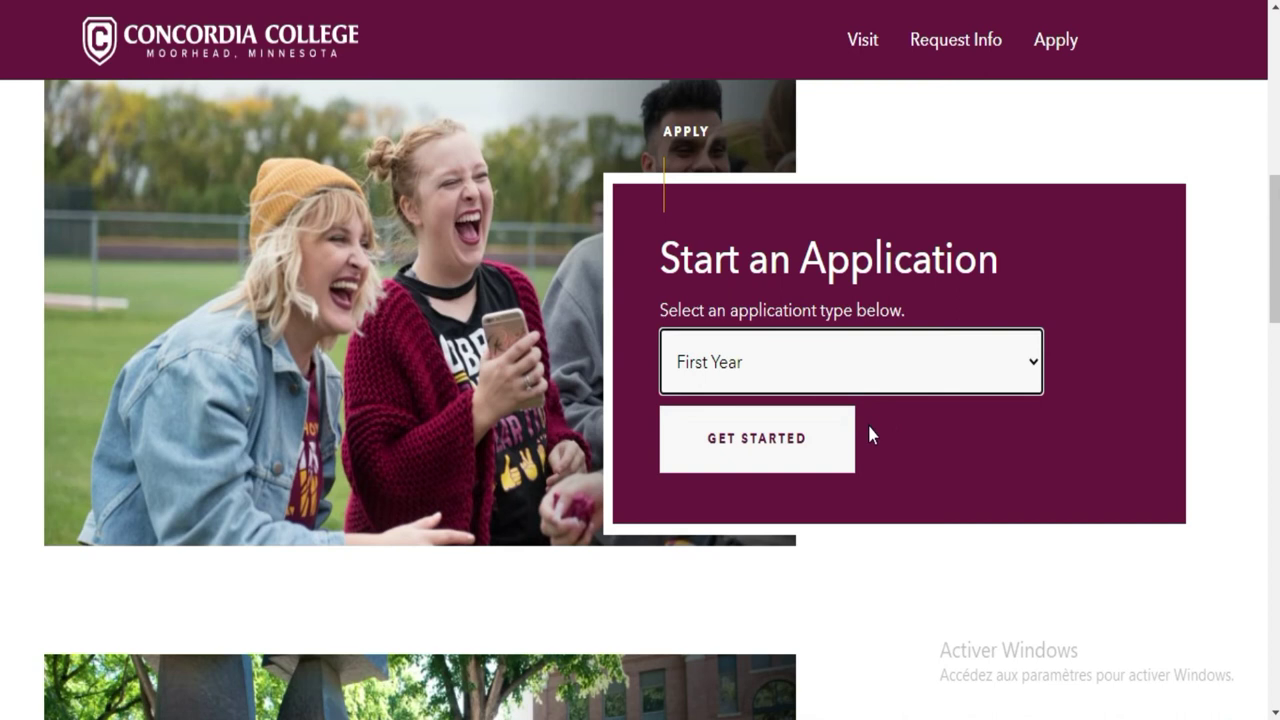
pyautogui.click(777, 438)
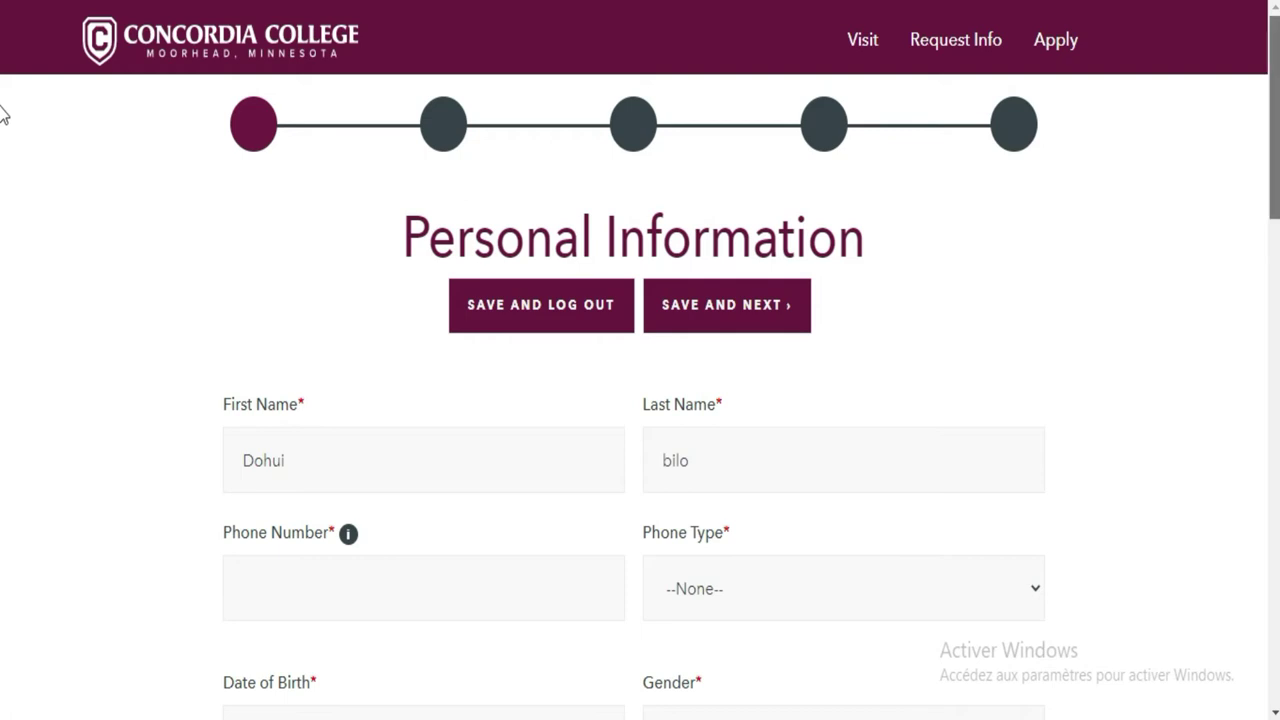
# Enter the applicant's ten-digit phone number in Phone Number, replacing a stray digit
pyautogui.scroll(-5, 3, 308)
pyautogui.scroll(-5, 3, 457)
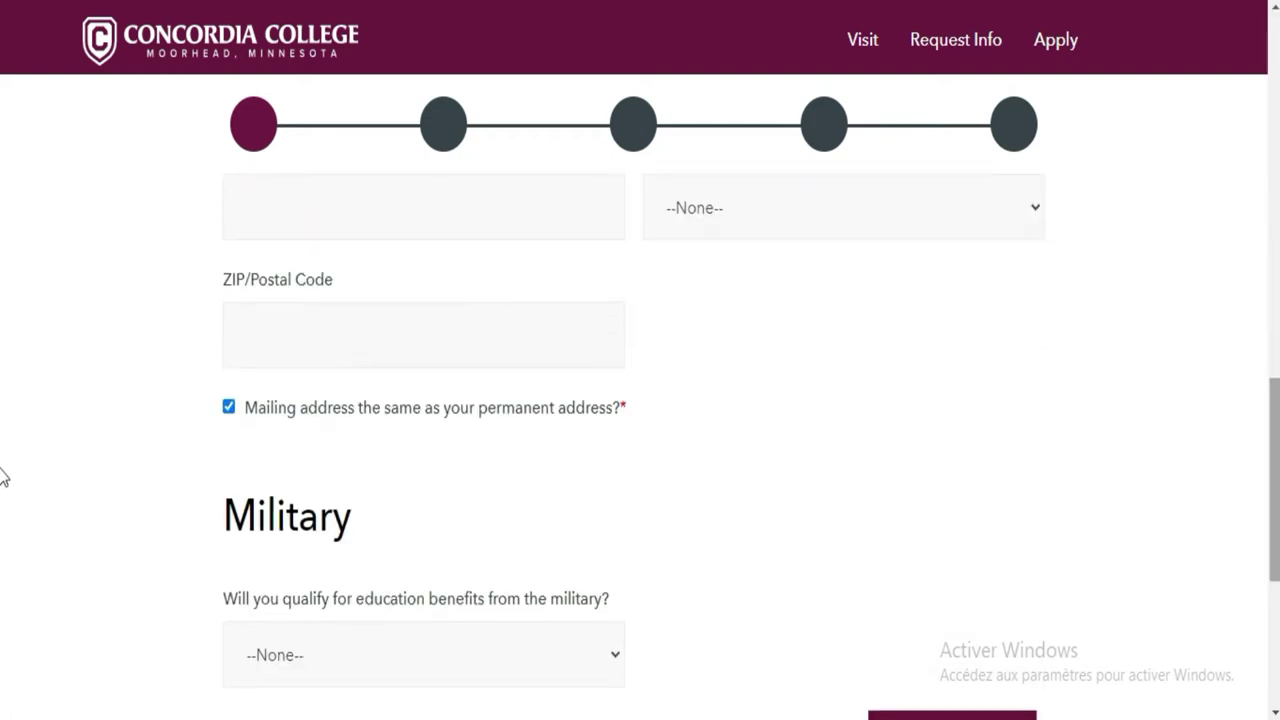
pyautogui.scroll(-5, 3, 540)
pyautogui.scroll(15, 3, 620)
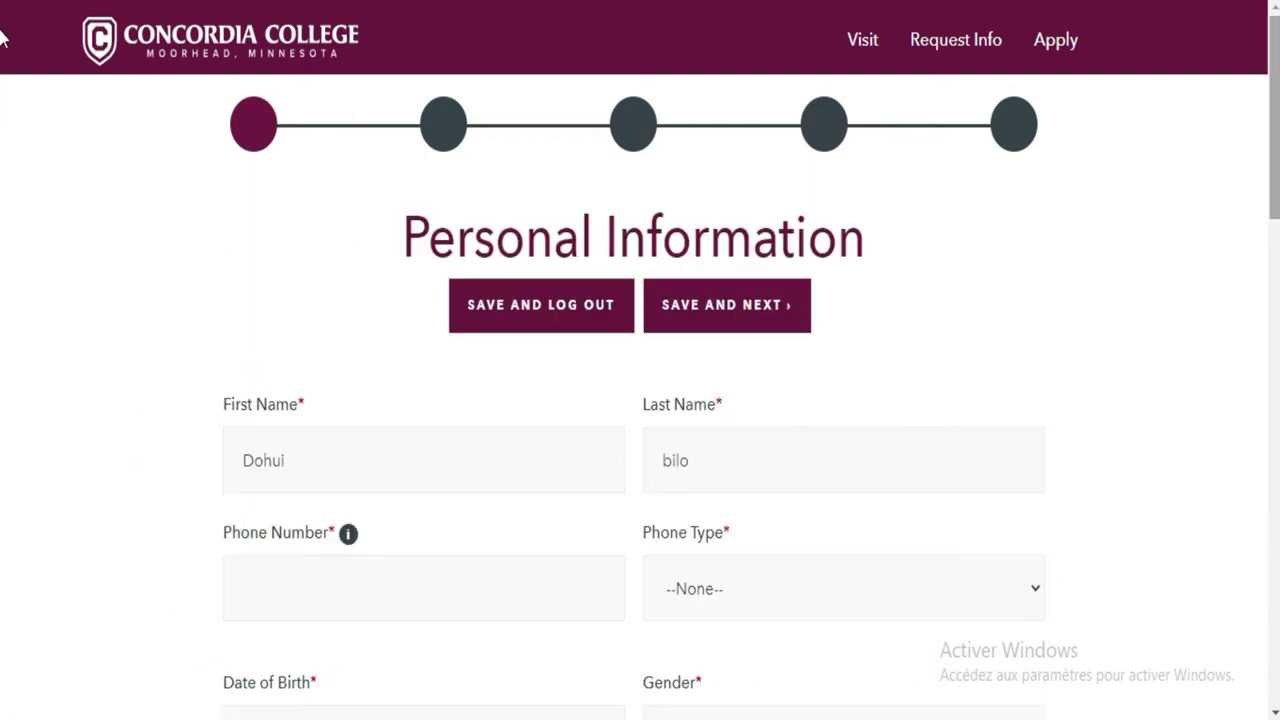
pyautogui.scroll(-2, 2, 100)
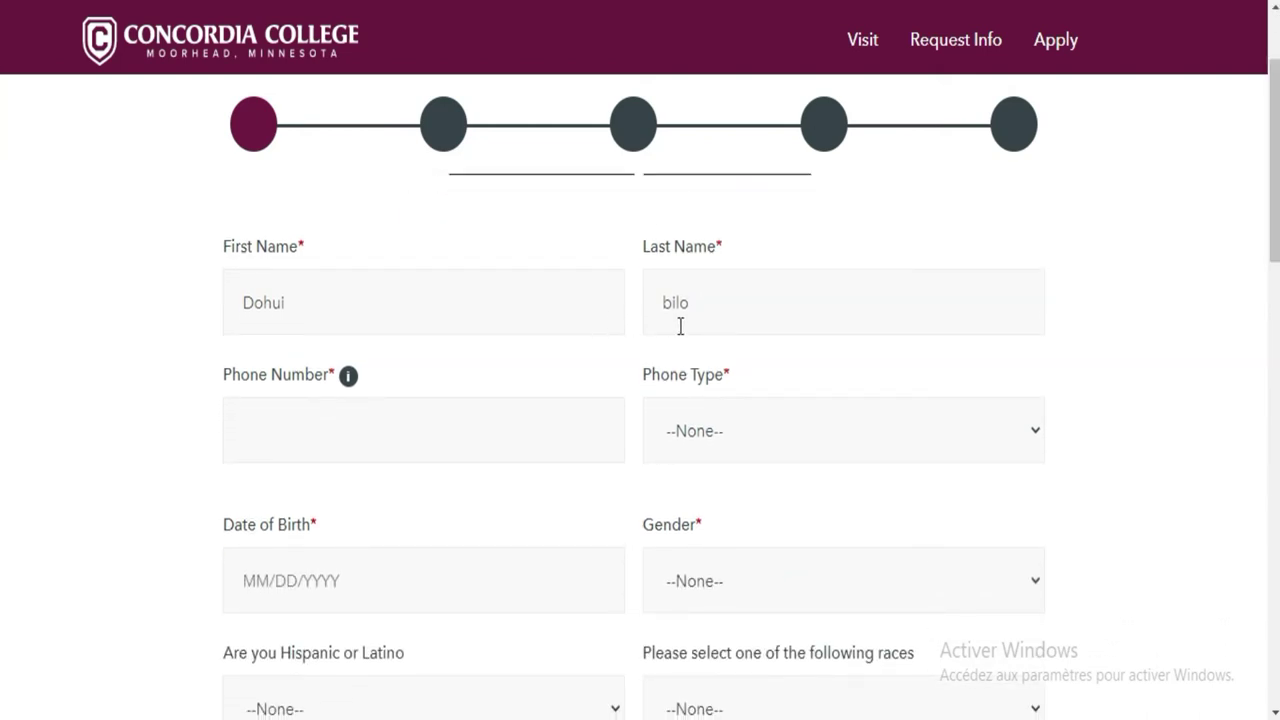
pyautogui.click(444, 427)
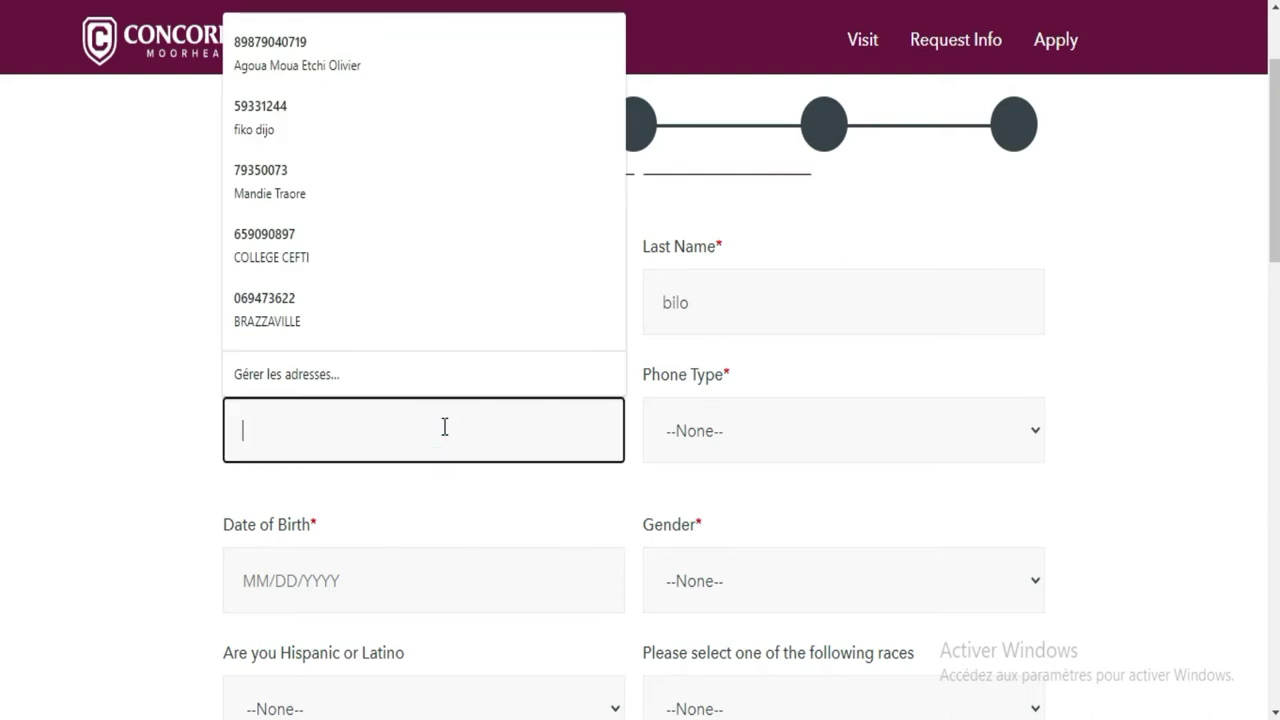
pyautogui.write('7')
pyautogui.moveTo(1023, 677)
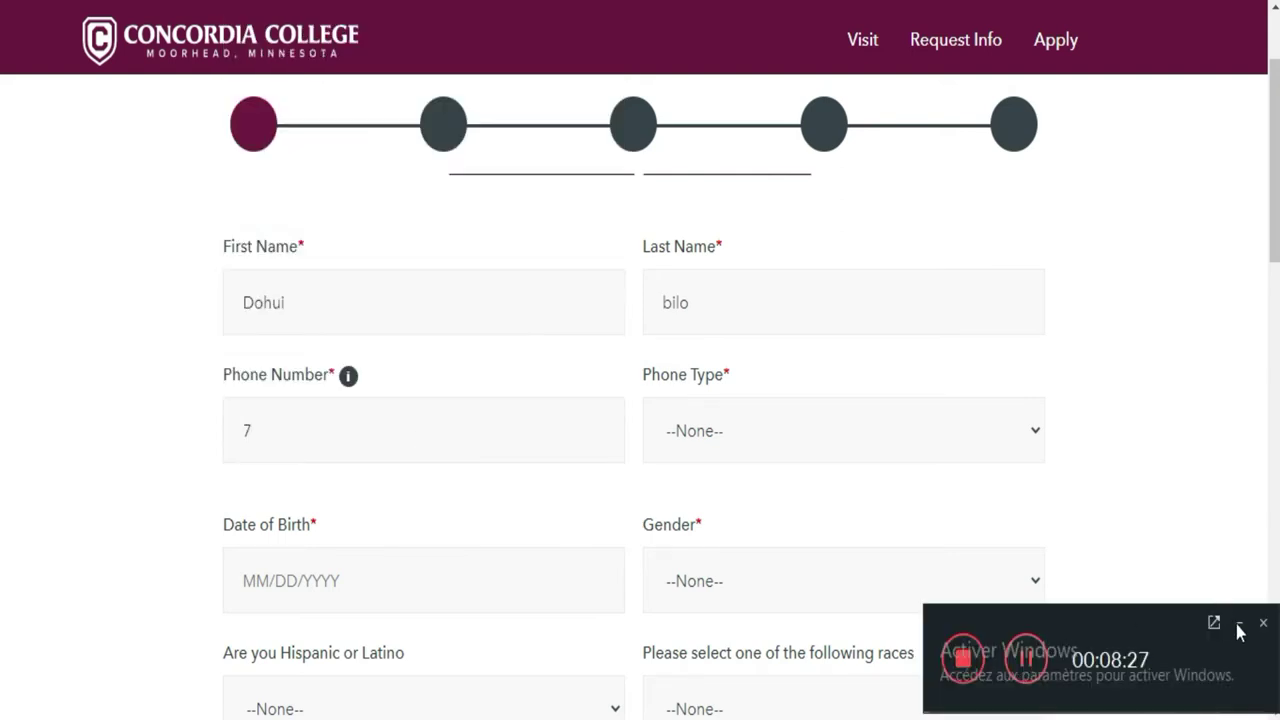
pyautogui.click(1240, 625)
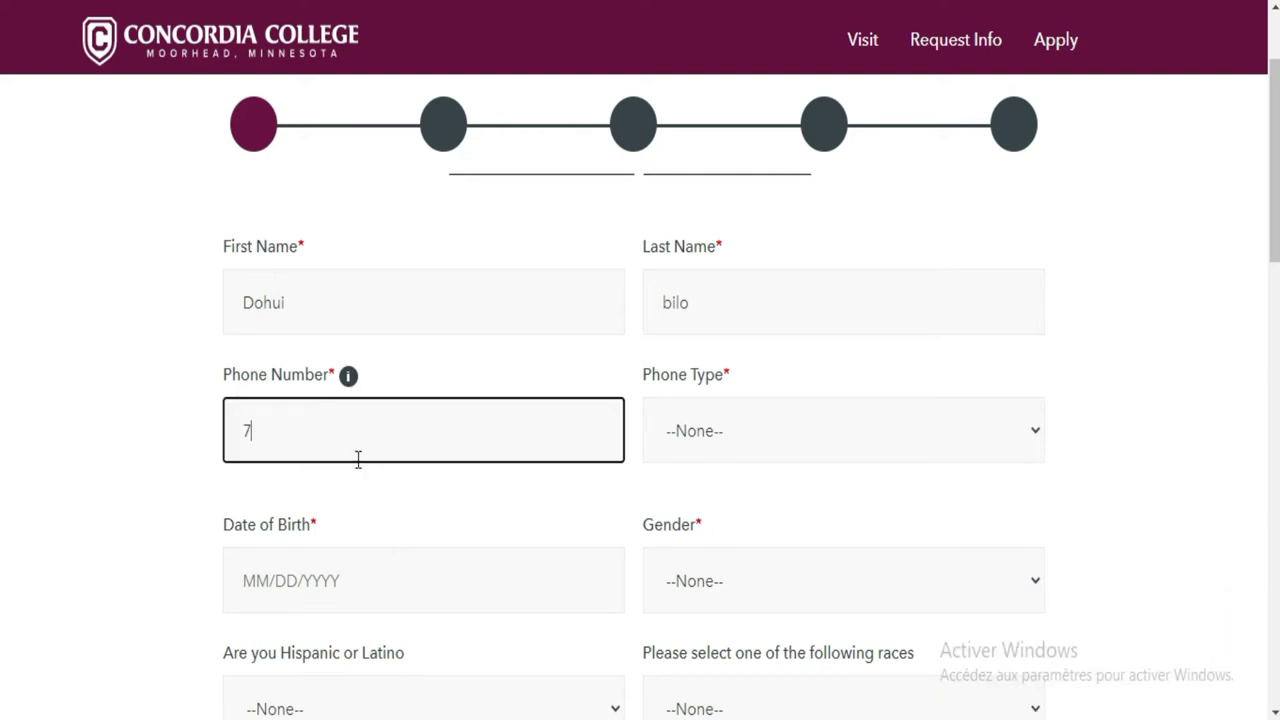
pyautogui.press('BackSpace')
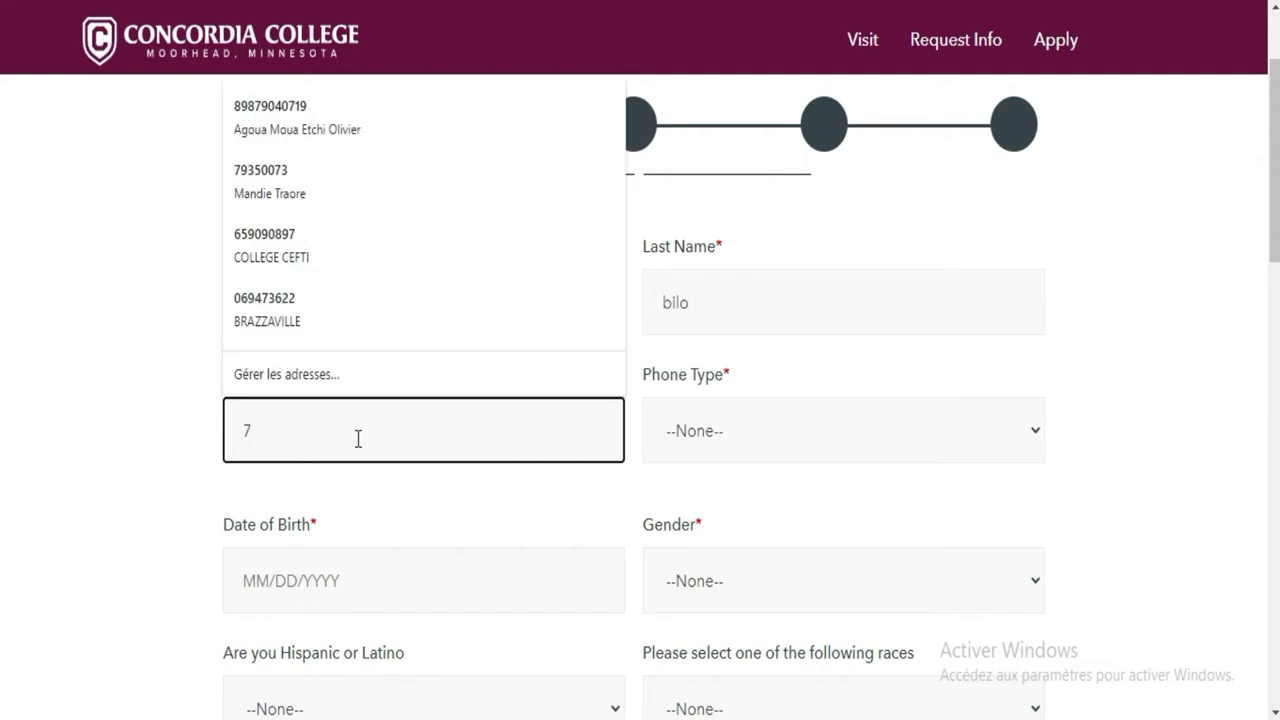
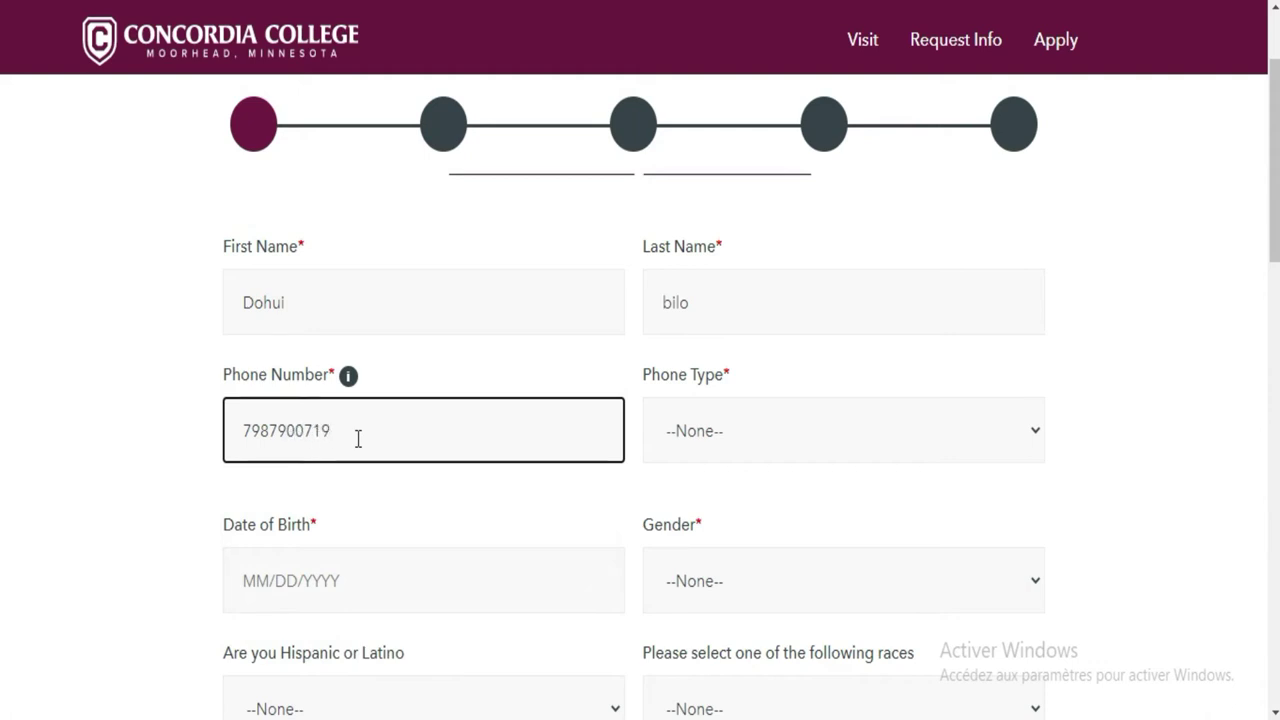
# Set Phone Type to Mobile and dismiss the MM/DD/YYYY date-of-birth format alert
pyautogui.click(703, 443)
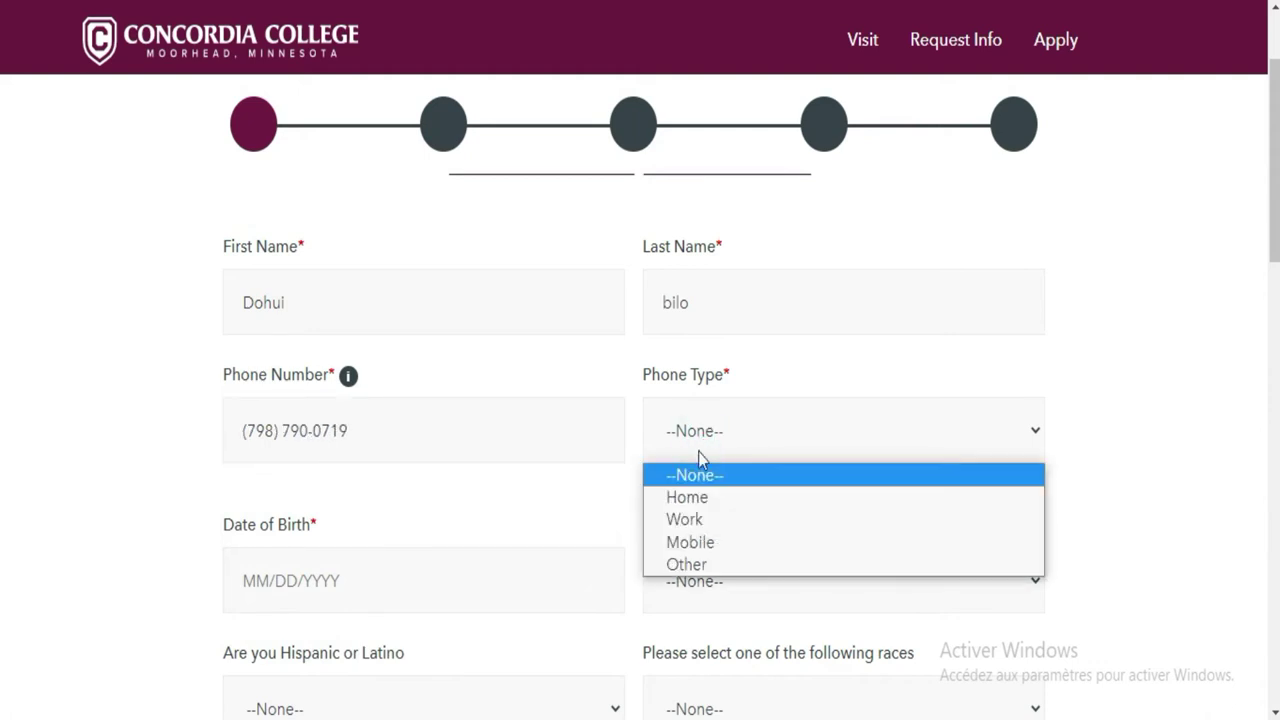
pyautogui.click(699, 542)
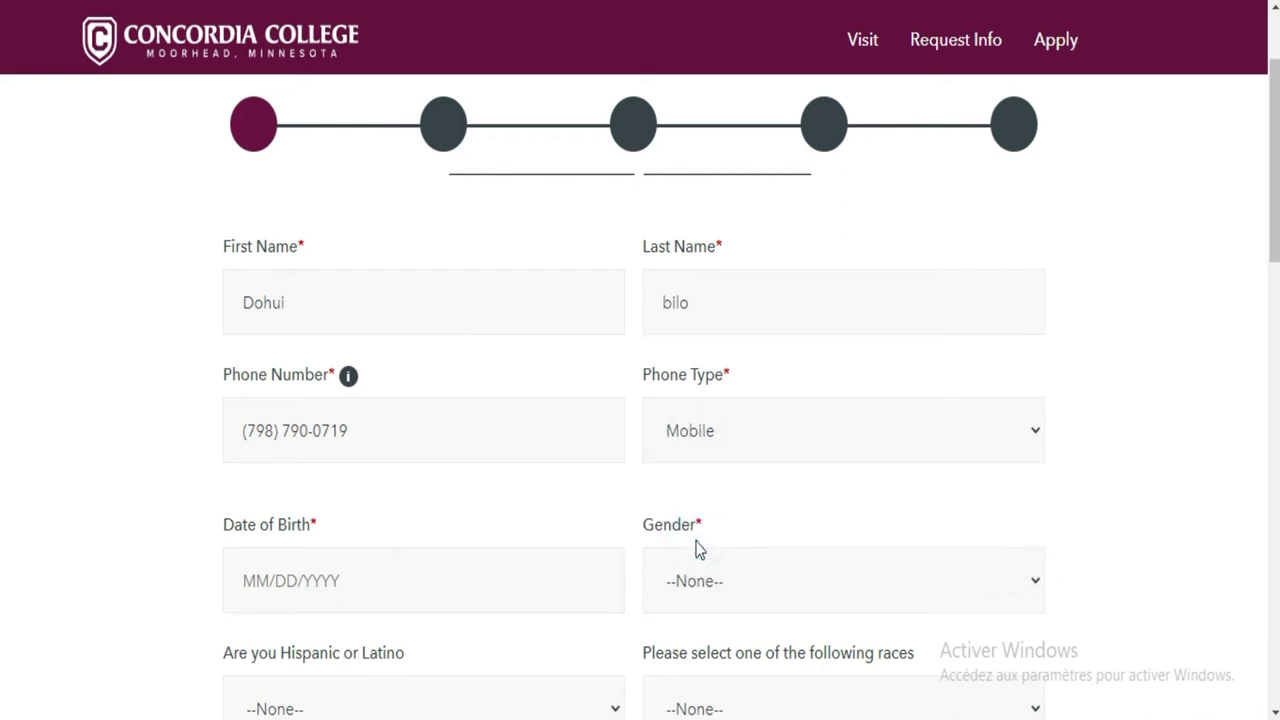
pyautogui.click(487, 578)
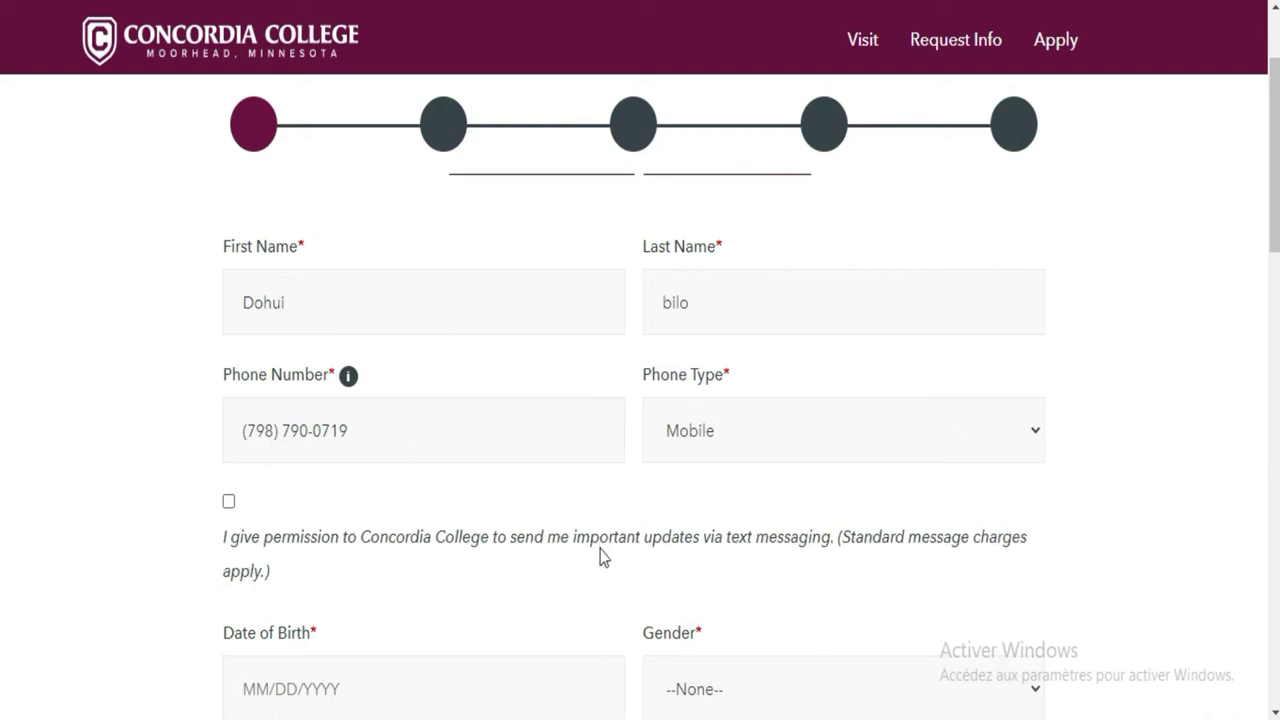
pyautogui.click(228, 503)
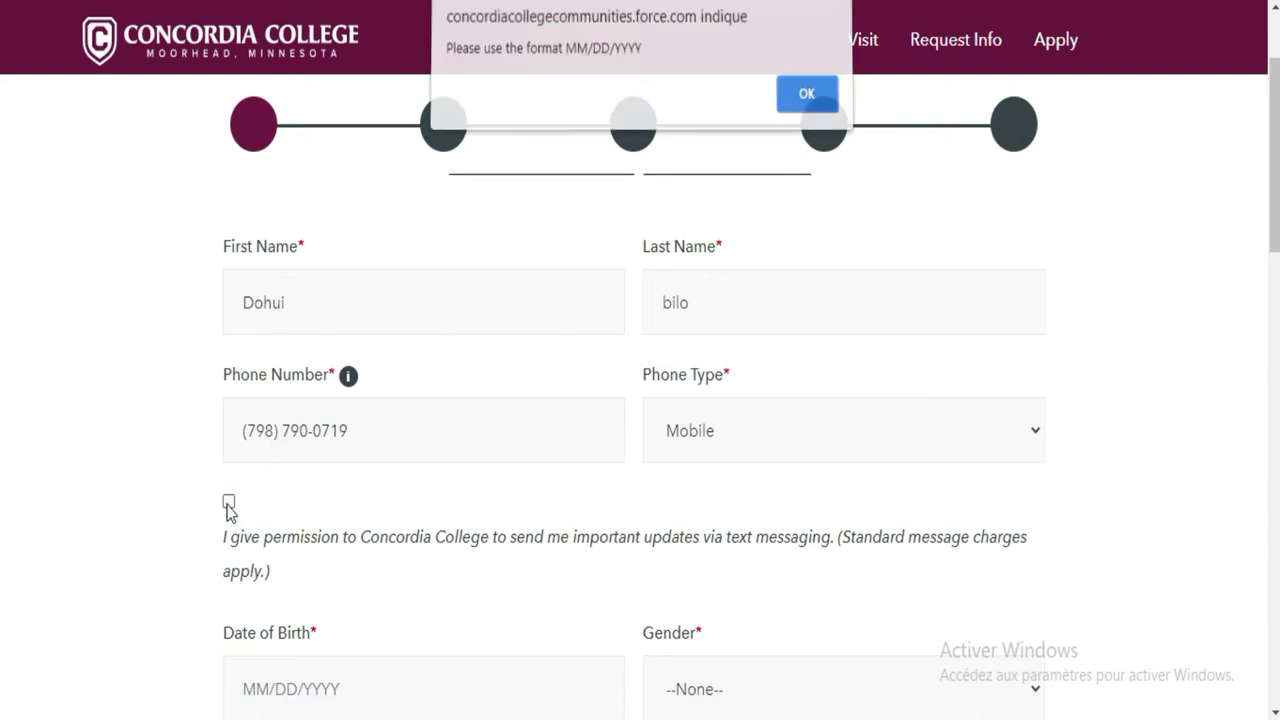
pyautogui.click(804, 102)
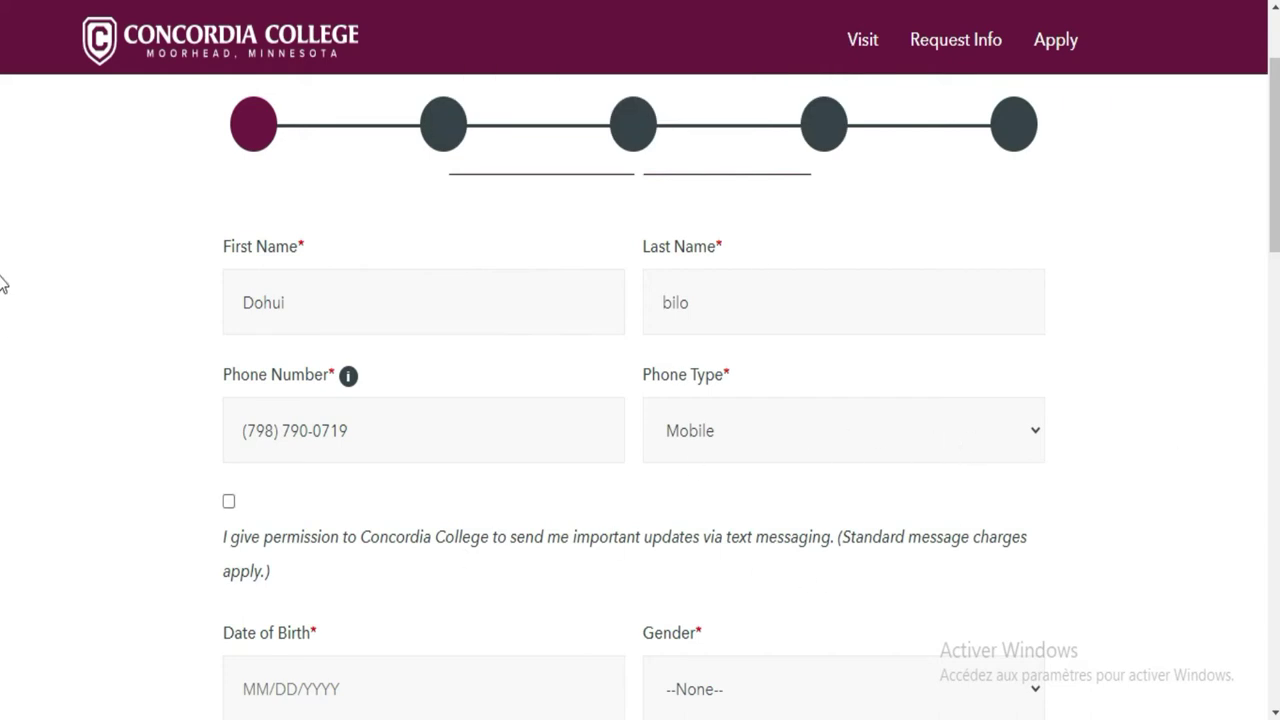
pyautogui.scroll(-2, 2, 303)
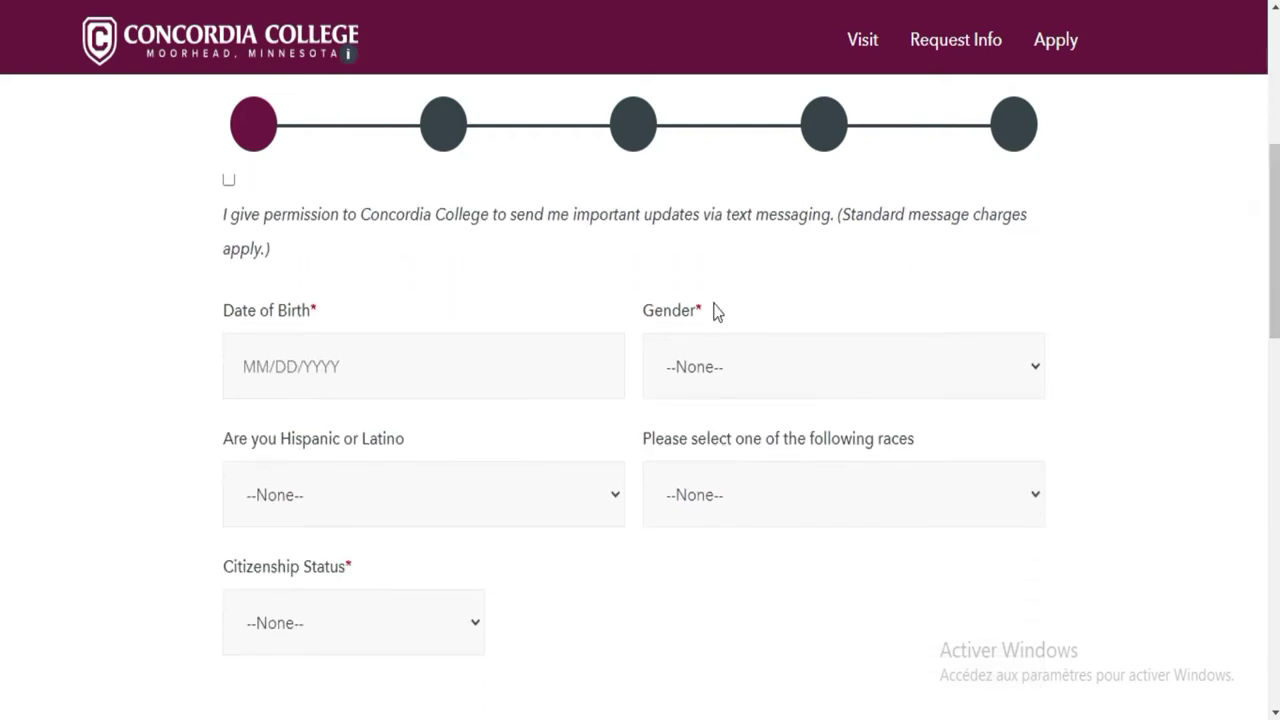
pyautogui.click(469, 366)
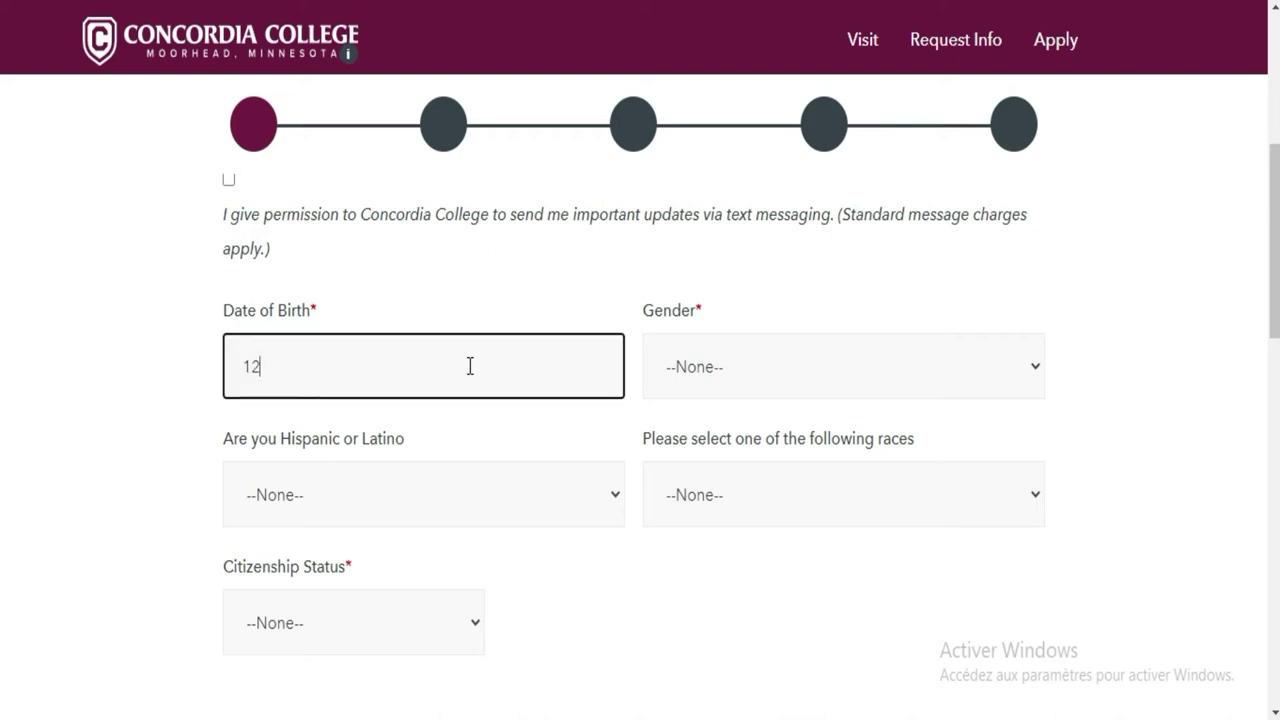
# Set Gender to Male and answer No to Hispanic or Latino
pyautogui.click(849, 360)
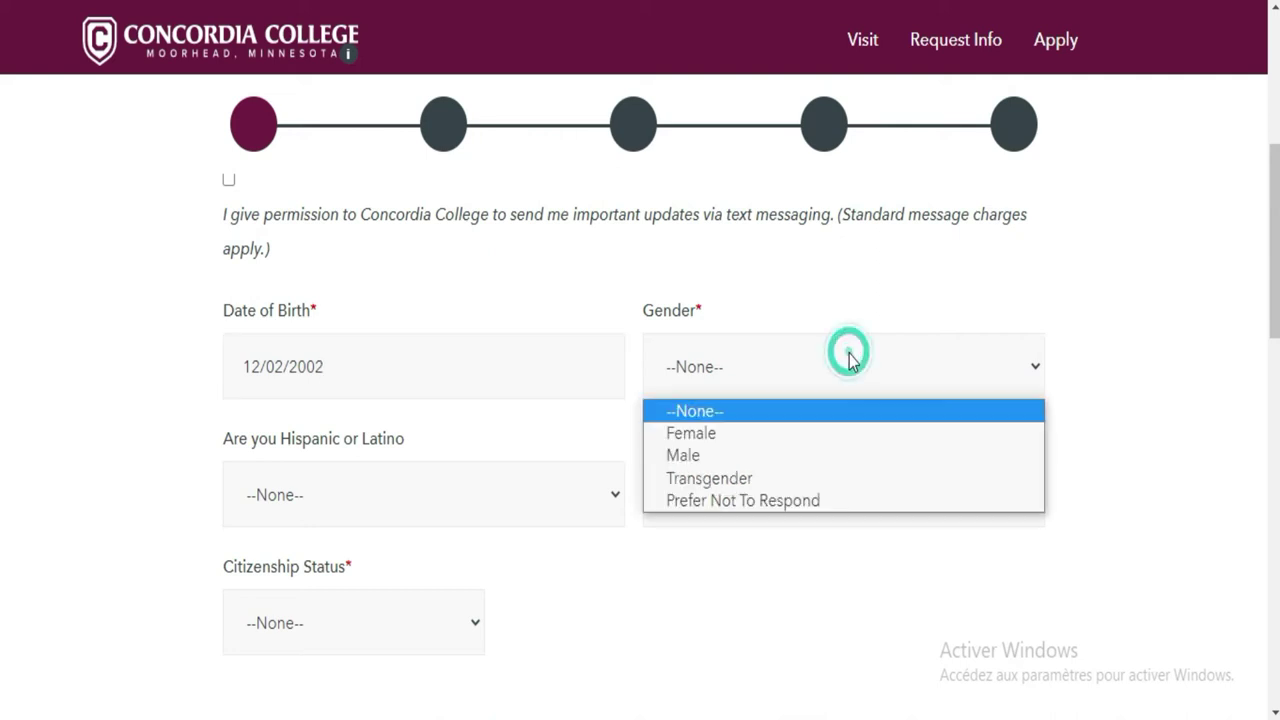
pyautogui.click(700, 459)
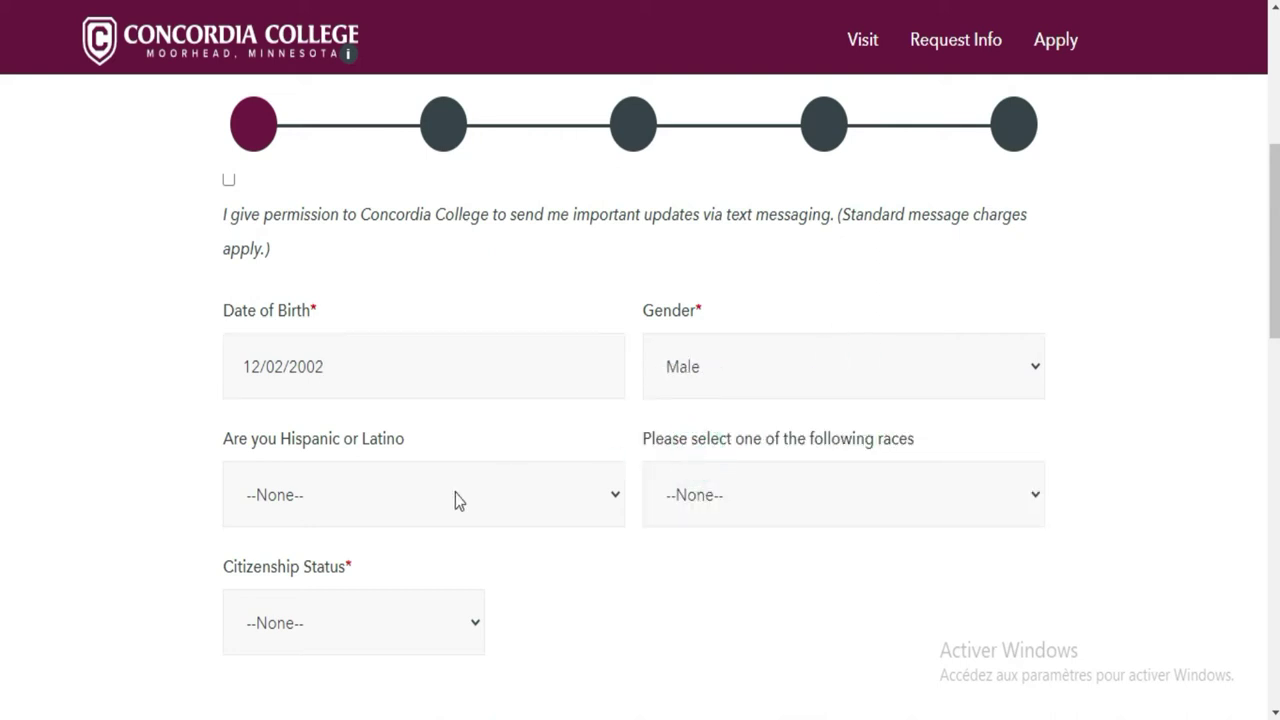
pyautogui.click(771, 363)
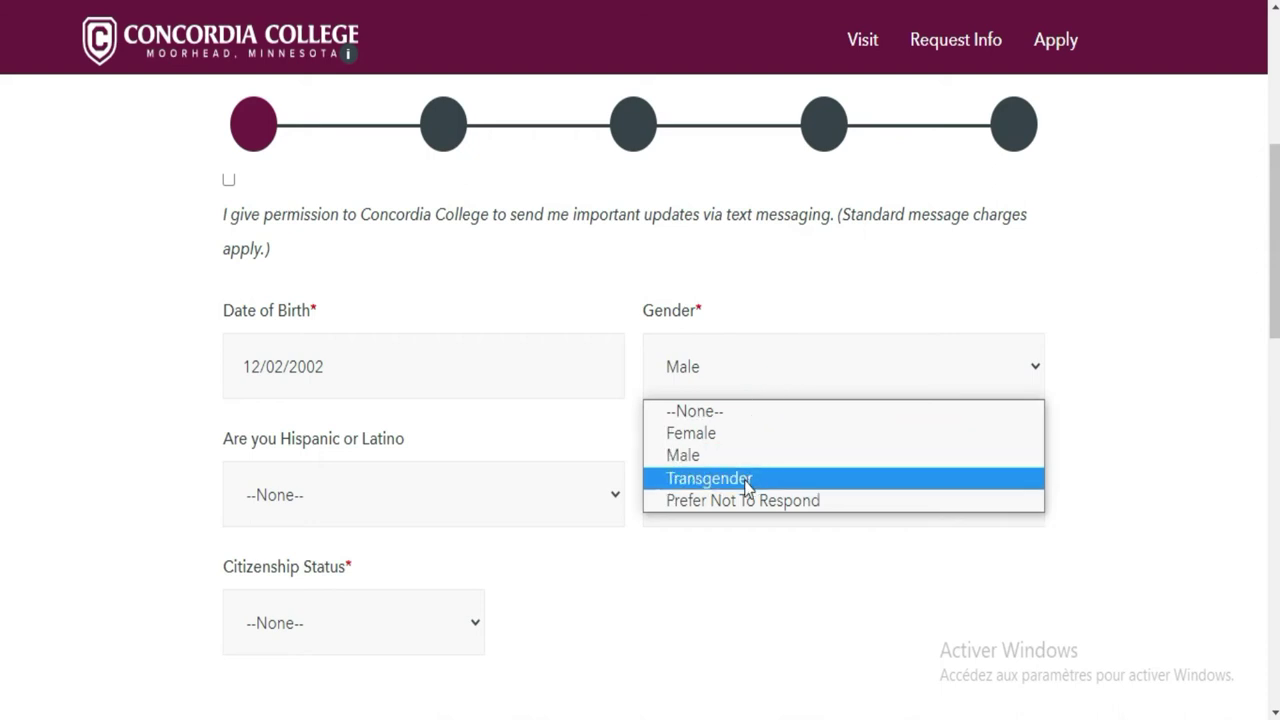
pyautogui.click(444, 508)
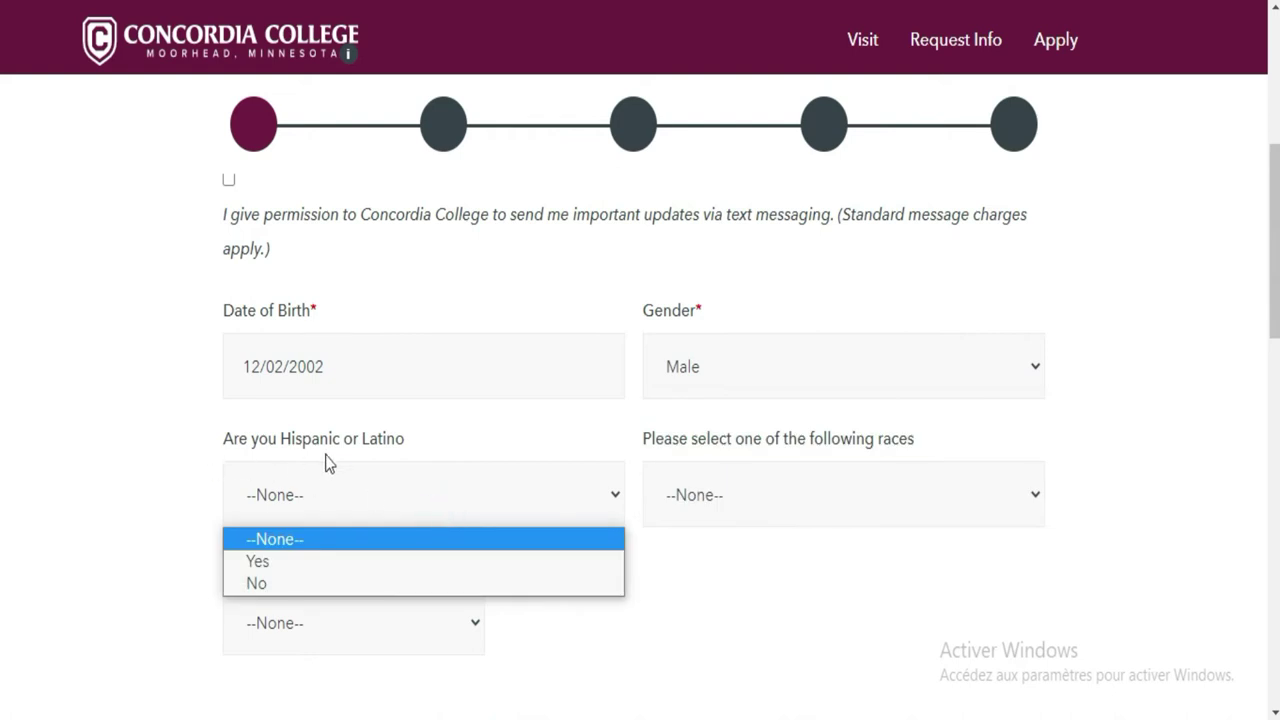
pyautogui.click(320, 586)
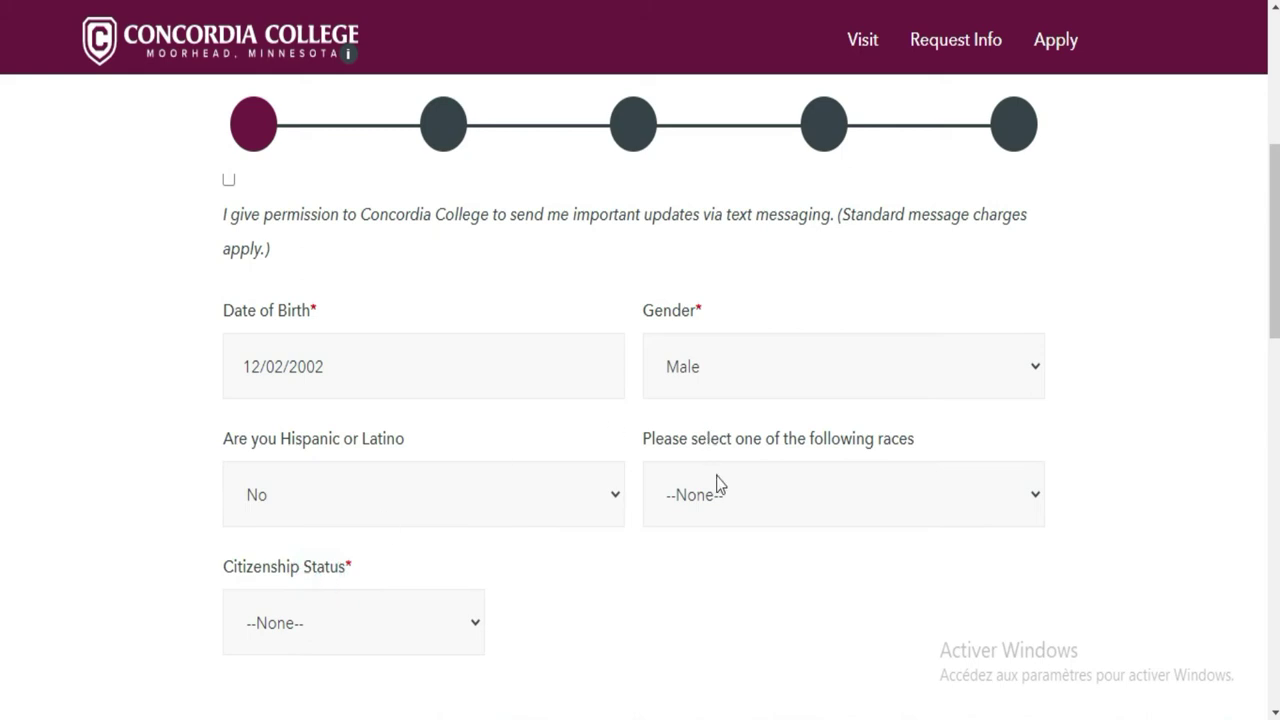
# Select Black or African-American as race and Foreign Citizen as citizenship status
pyautogui.click(749, 513)
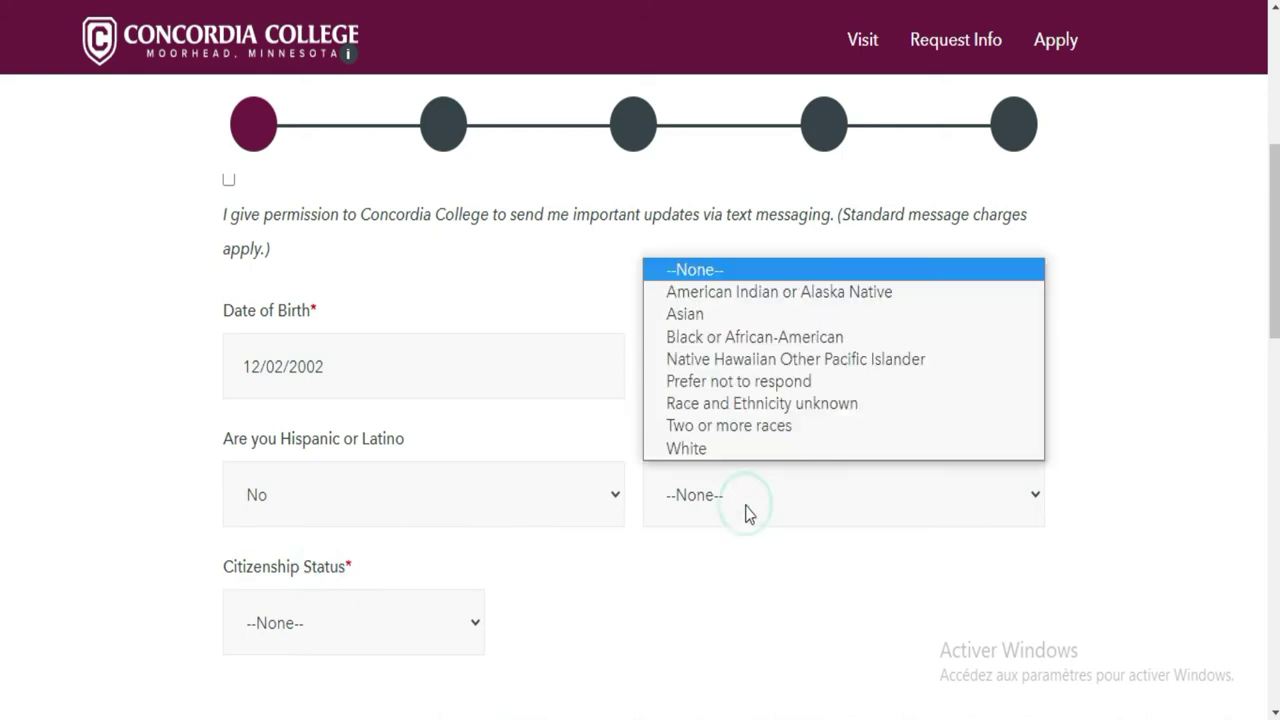
pyautogui.click(686, 340)
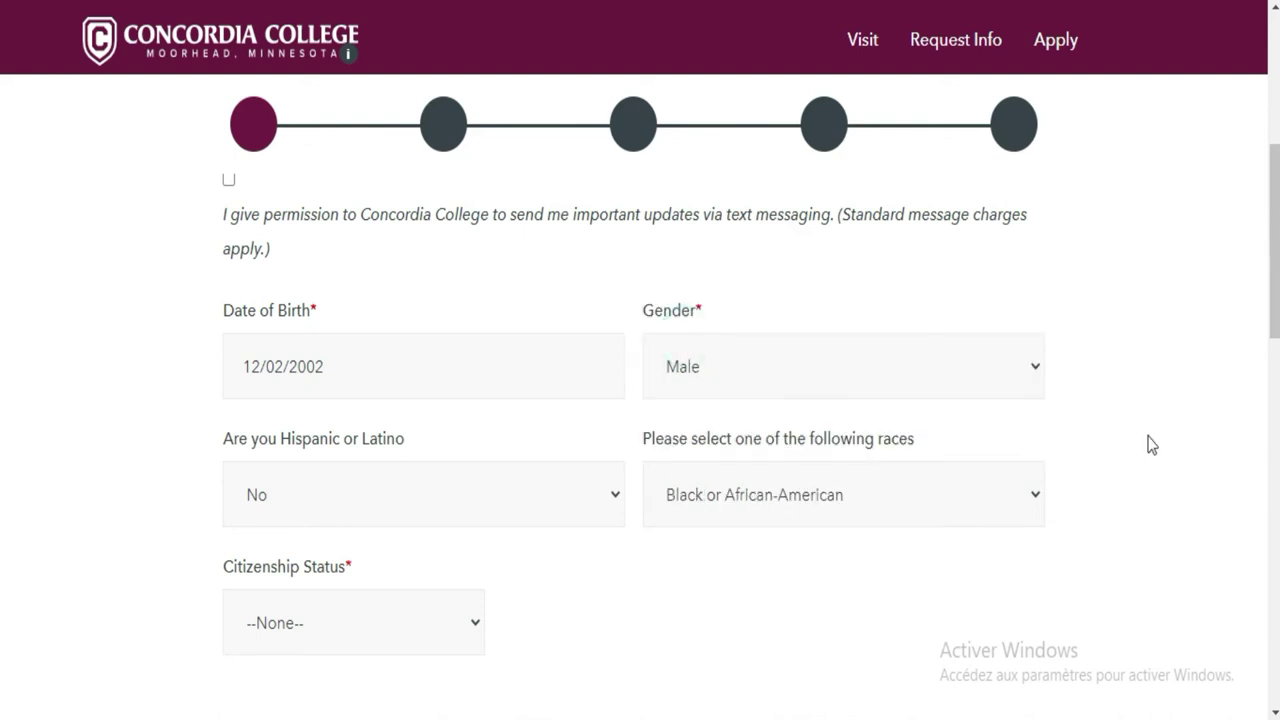
pyautogui.scroll(-2, 2, 330)
pyautogui.scroll(-1, 2, 378)
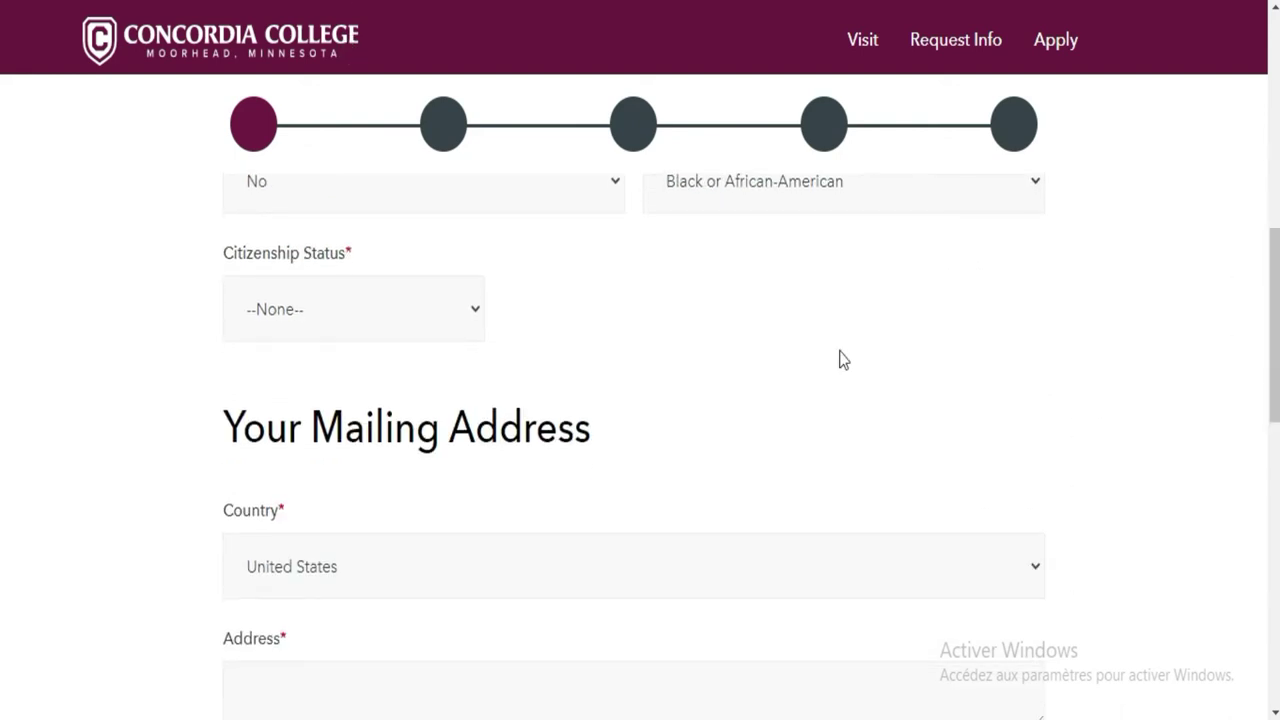
pyautogui.click(428, 318)
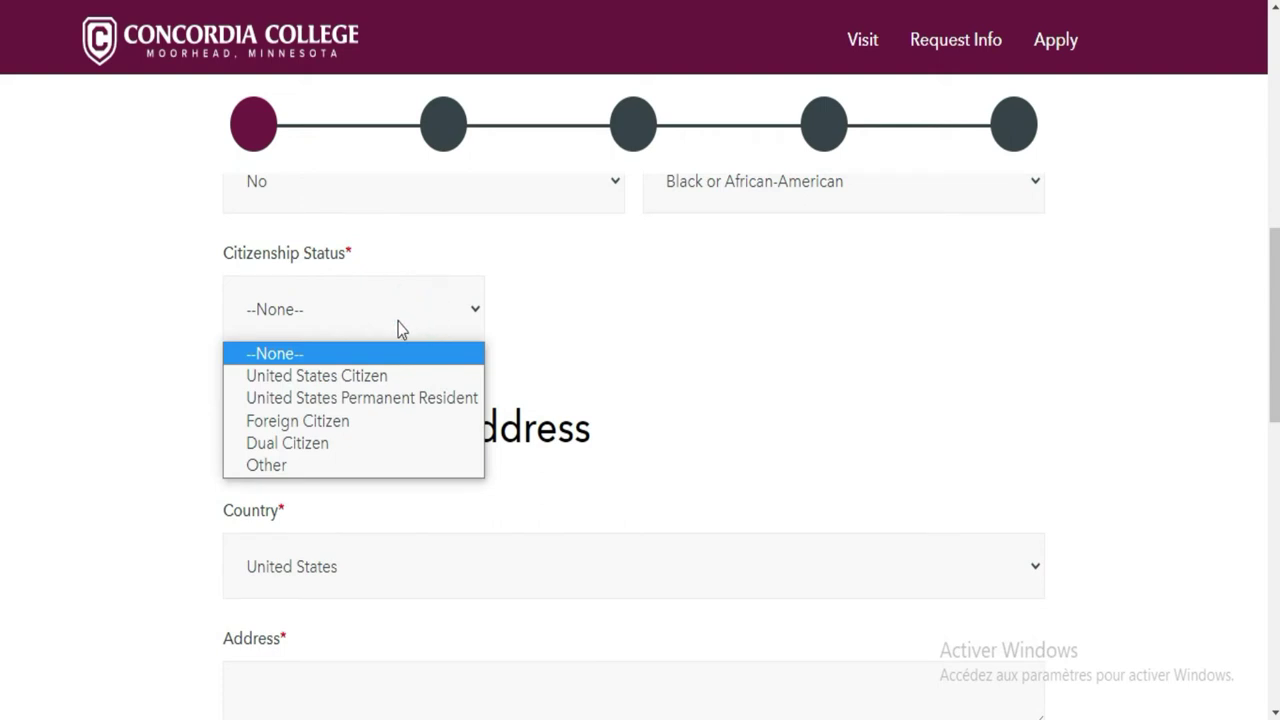
pyautogui.click(343, 425)
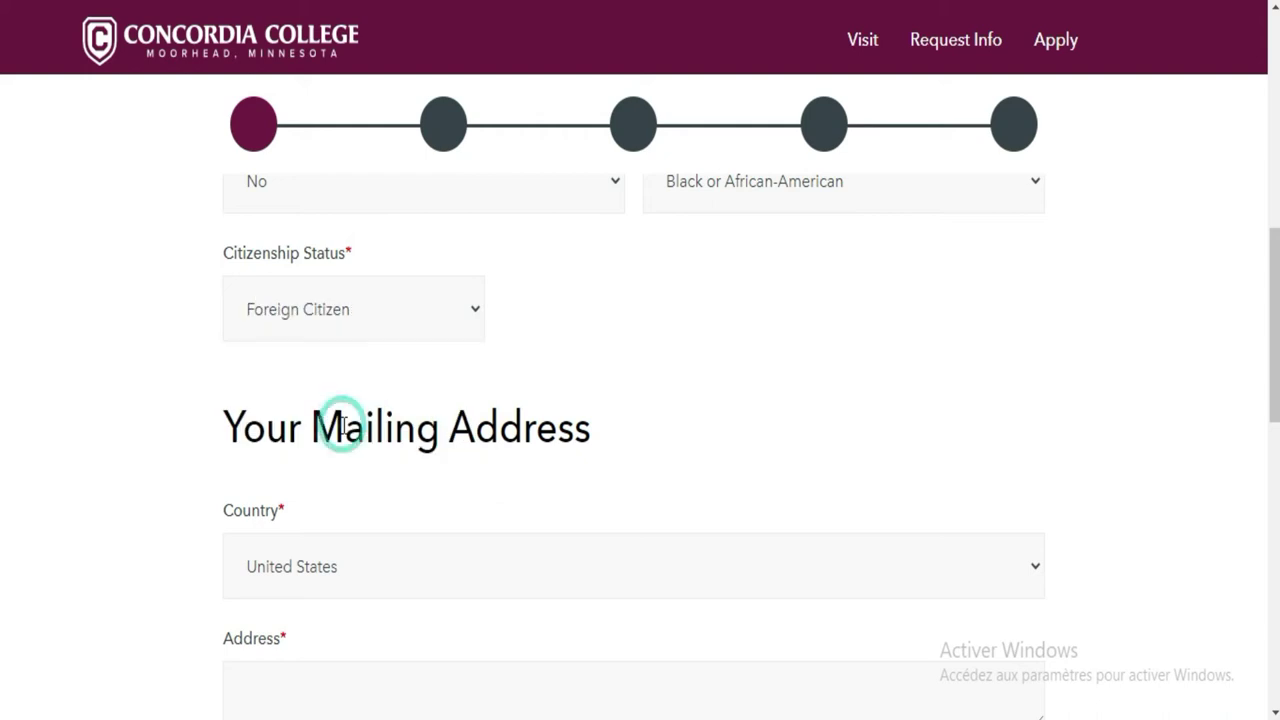
pyautogui.scroll(-3, 2, 285)
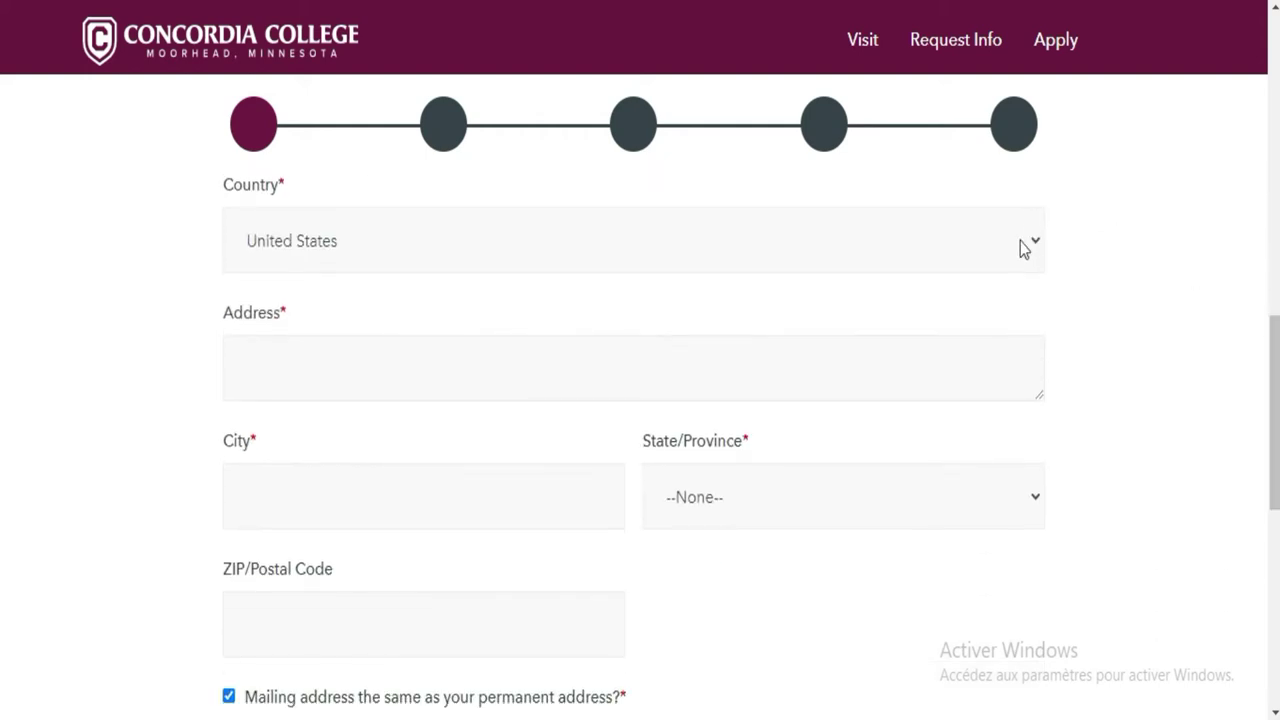
# Set the mailing country to Cote d'Ivoire and enter the street address
pyautogui.click(1021, 244)
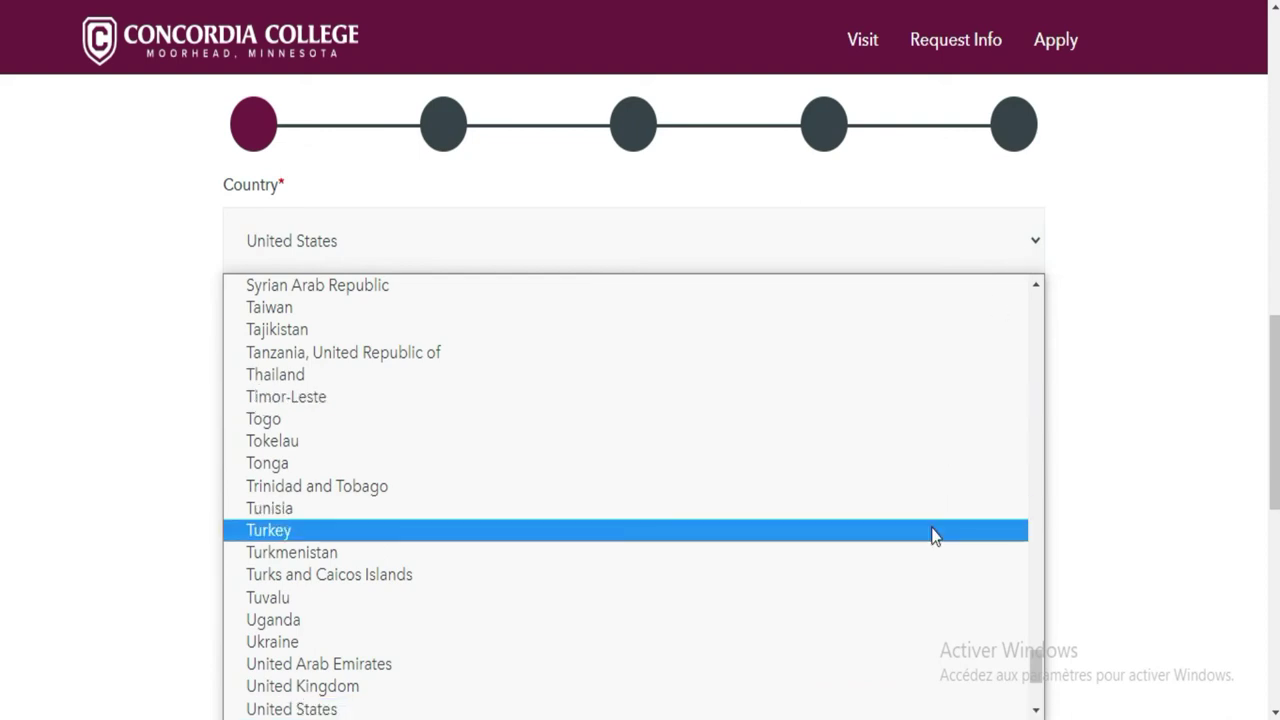
pyautogui.press('c')
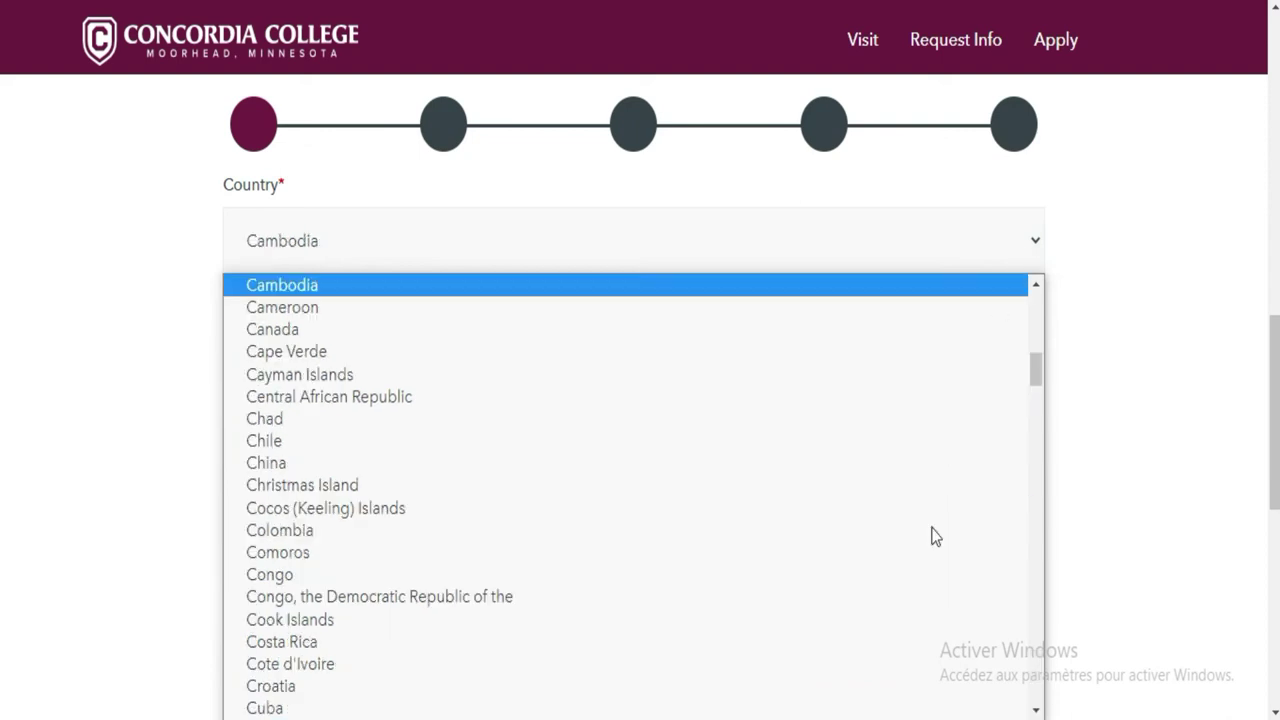
pyautogui.click(508, 664)
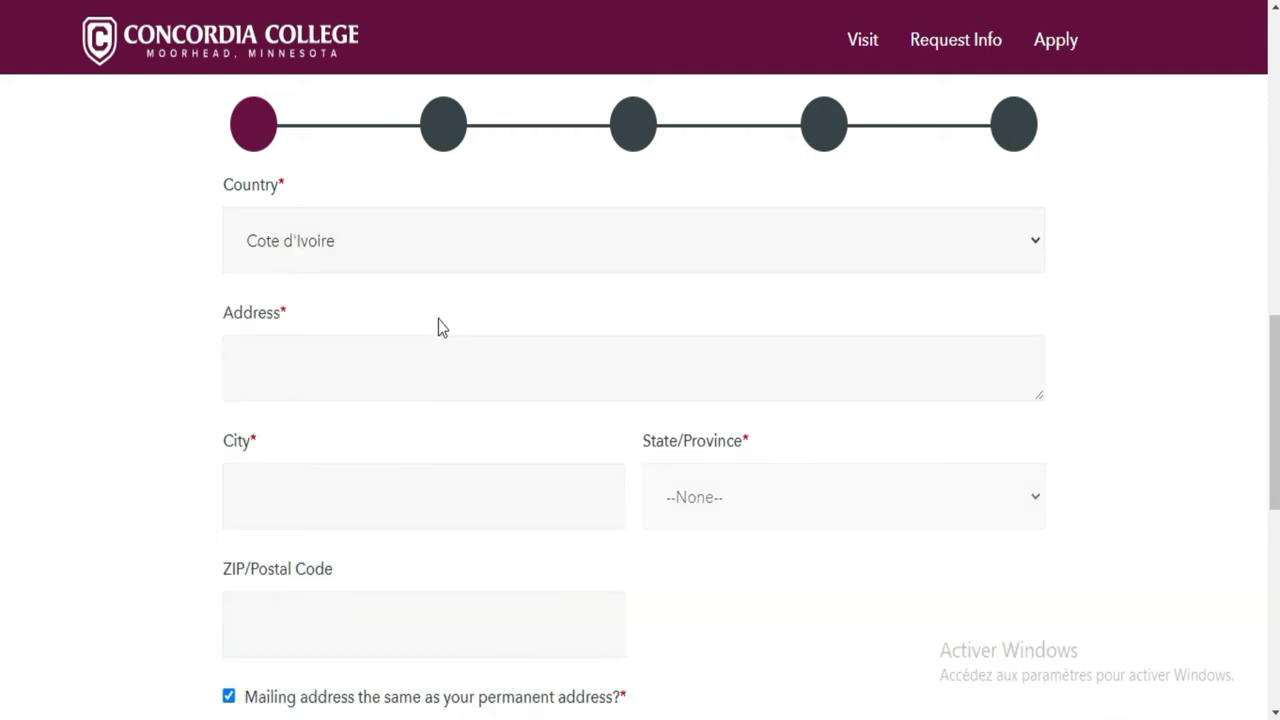
pyautogui.click(438, 360)
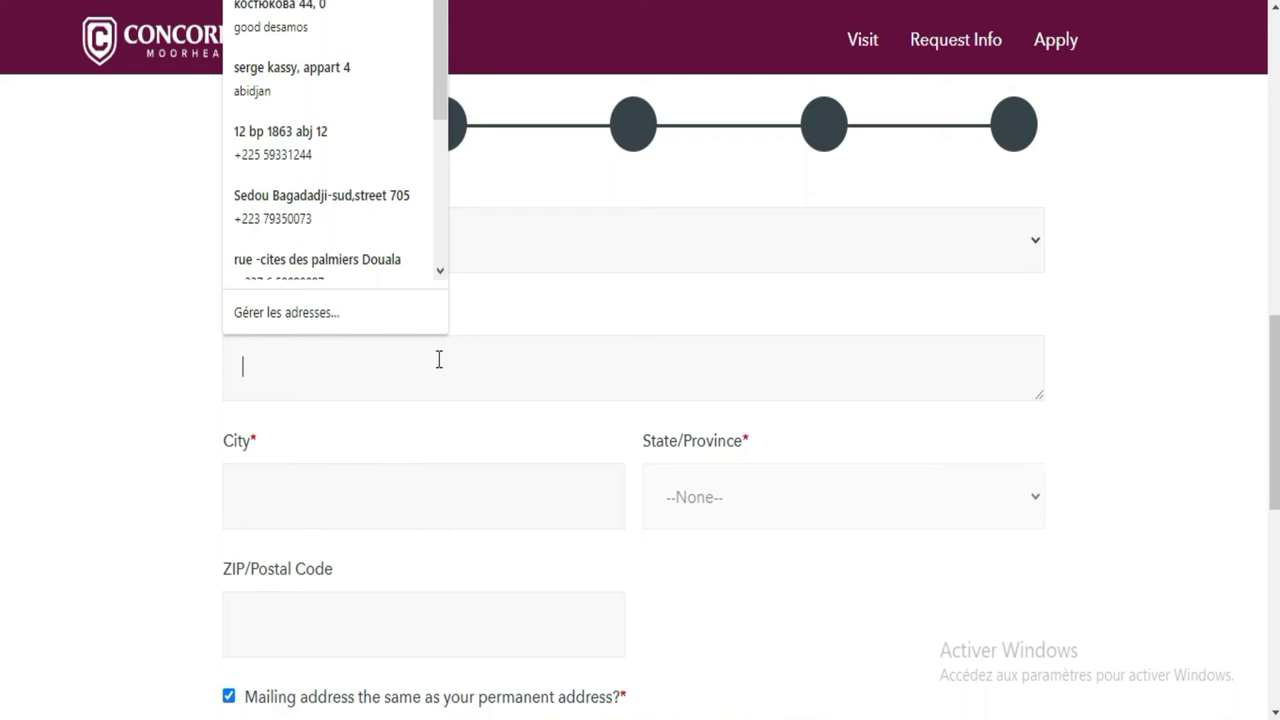
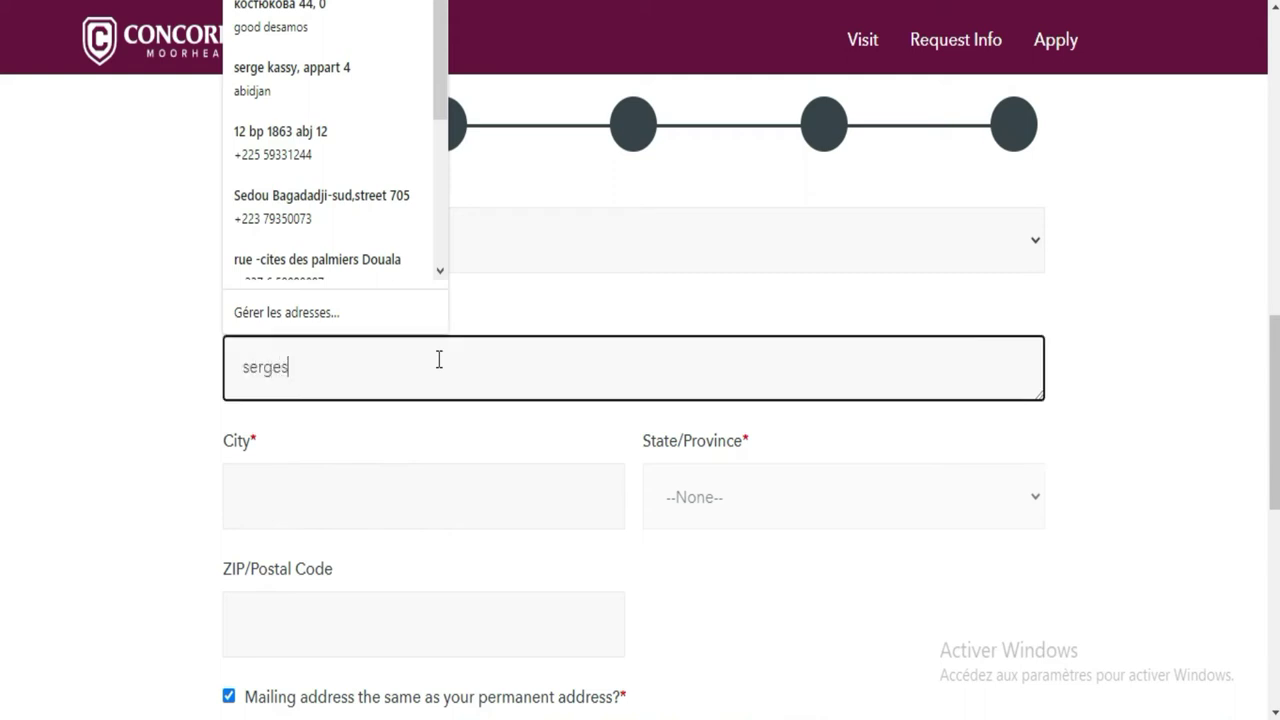
# Enter the city name and capitalise its first letter
pyautogui.click(407, 487)
pyautogui.write('a')
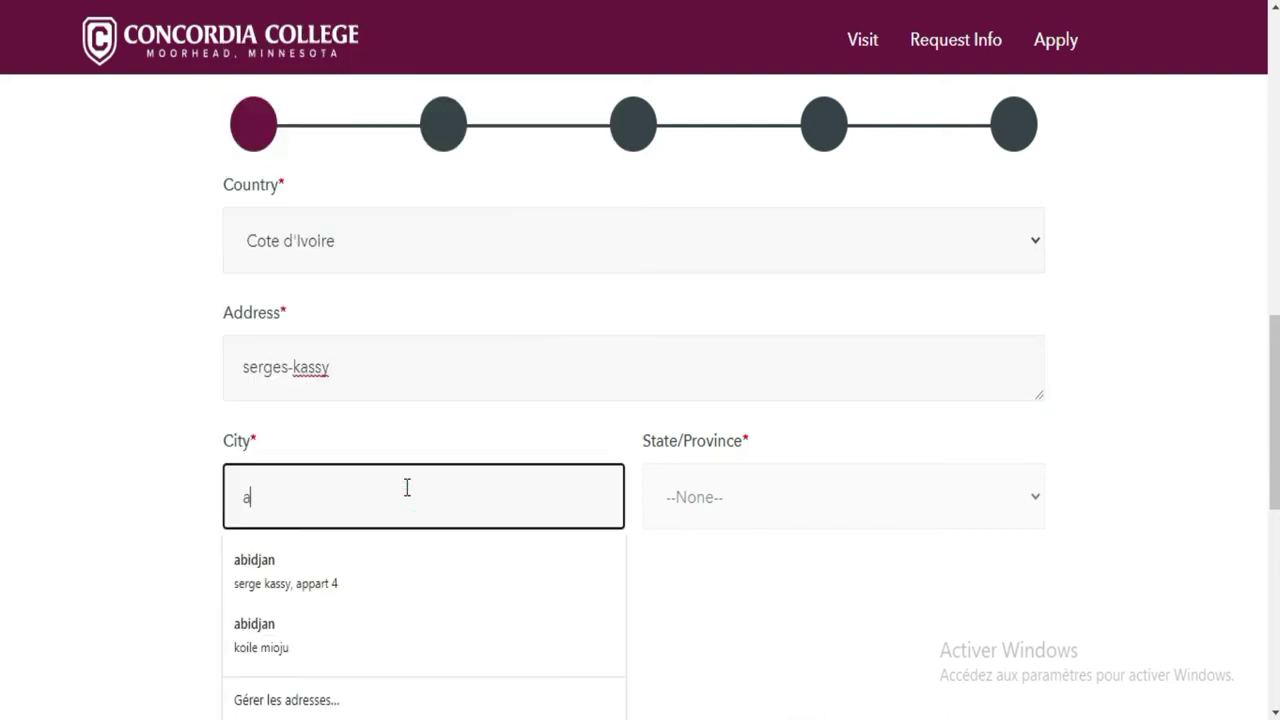
pyautogui.write('bidjan')
pyautogui.click(855, 488)
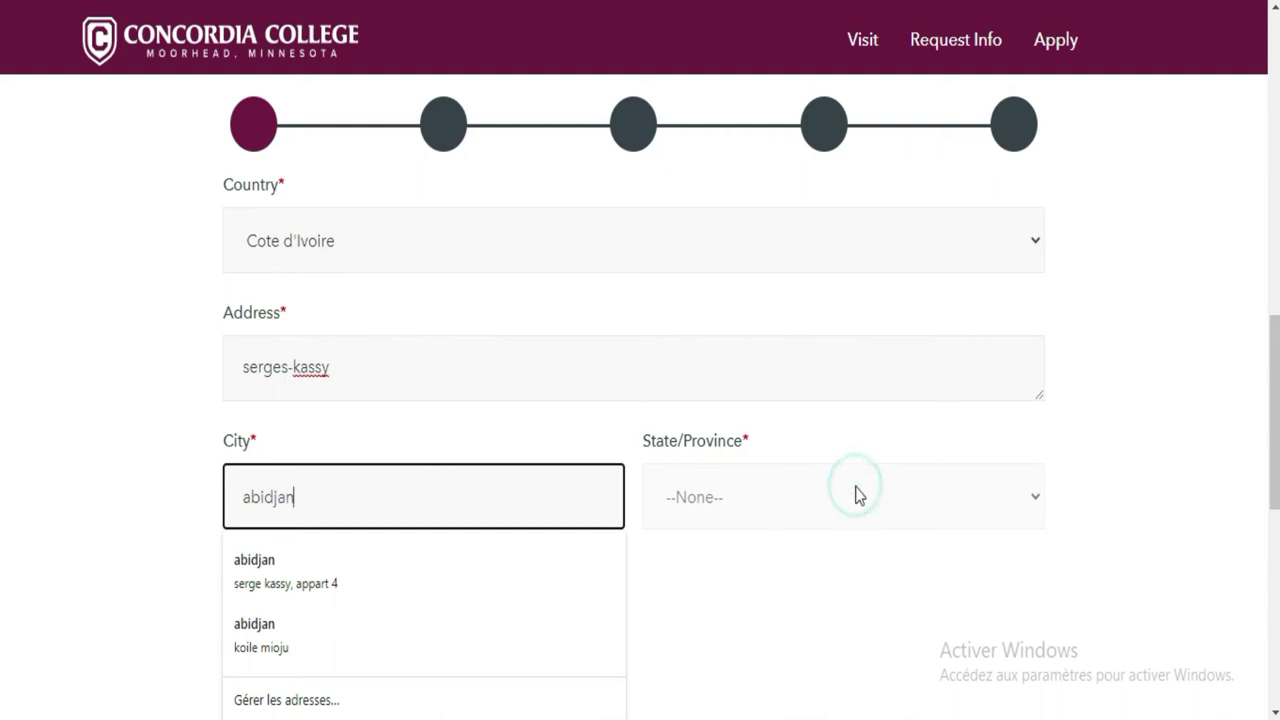
pyautogui.click(1024, 508)
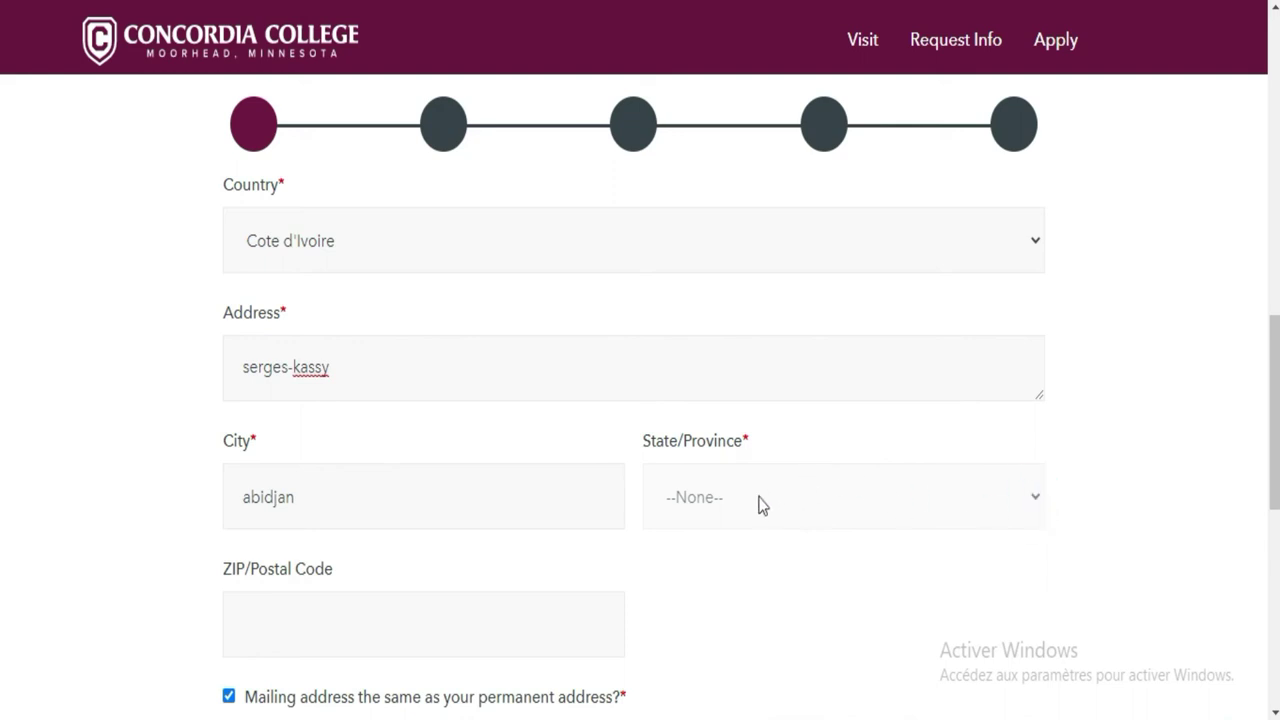
pyautogui.click(533, 493)
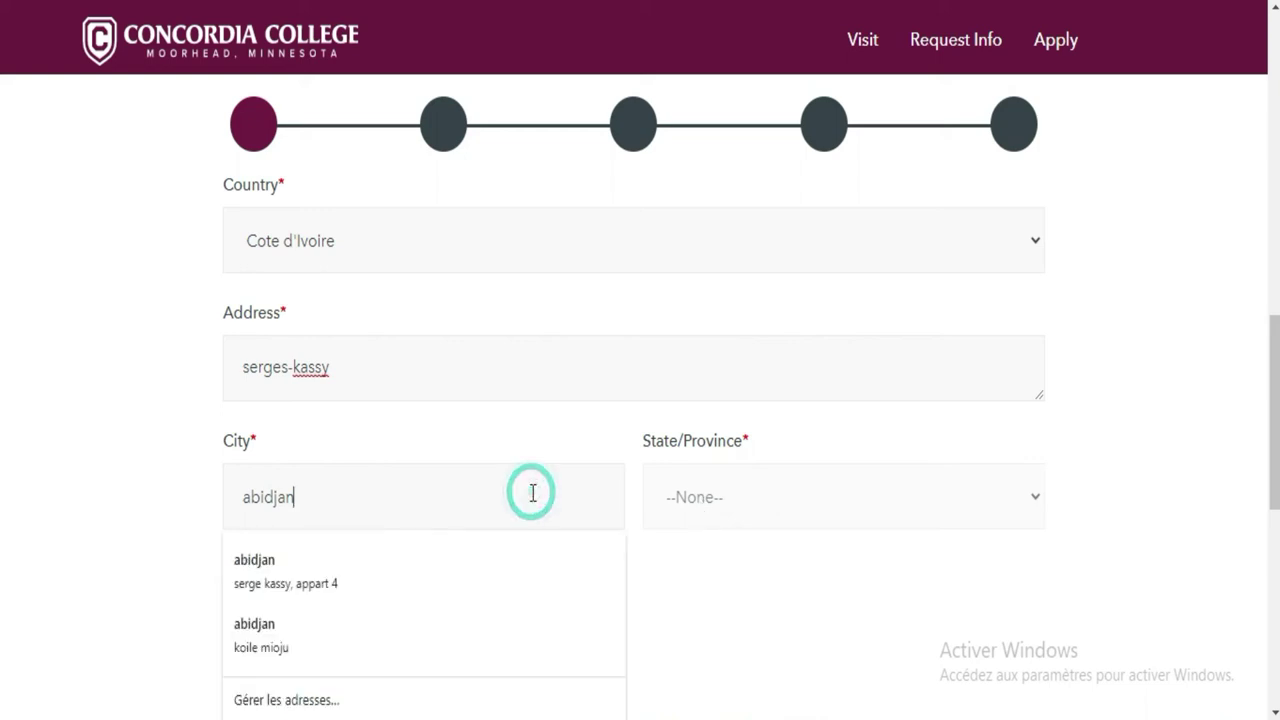
pyautogui.click(249, 496)
pyautogui.press('BackSpace')
pyautogui.write('A')
pyautogui.click(477, 517)
pyautogui.click(740, 497)
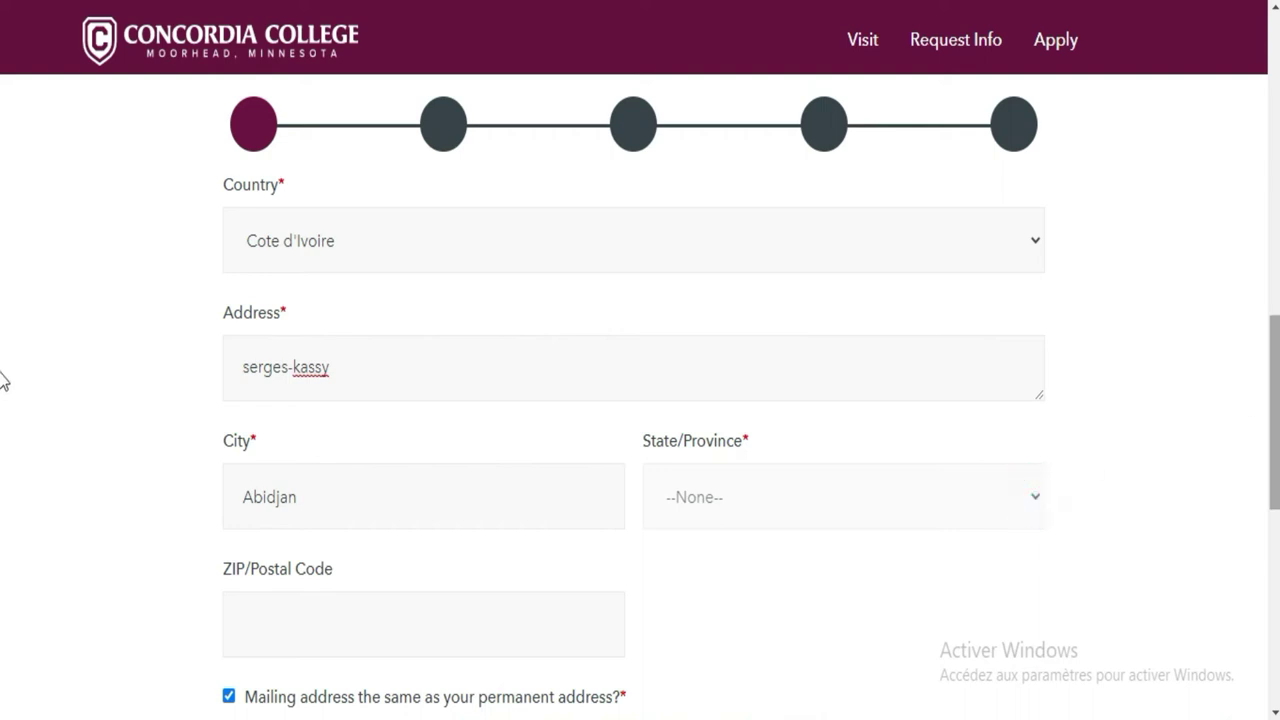
pyautogui.scroll(-3, 3, 440)
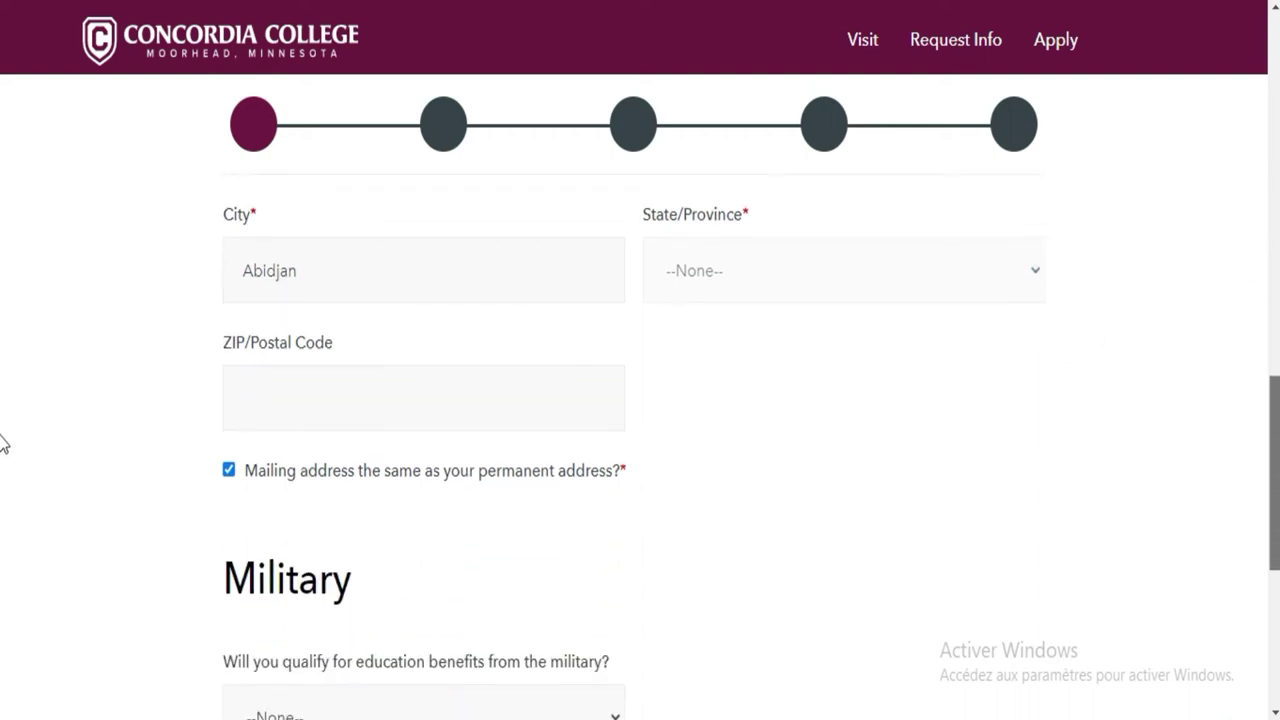
# Enter the ZIP/Postal Code, correcting the first mistyped digits
pyautogui.click(466, 392)
pyautogui.write('005')
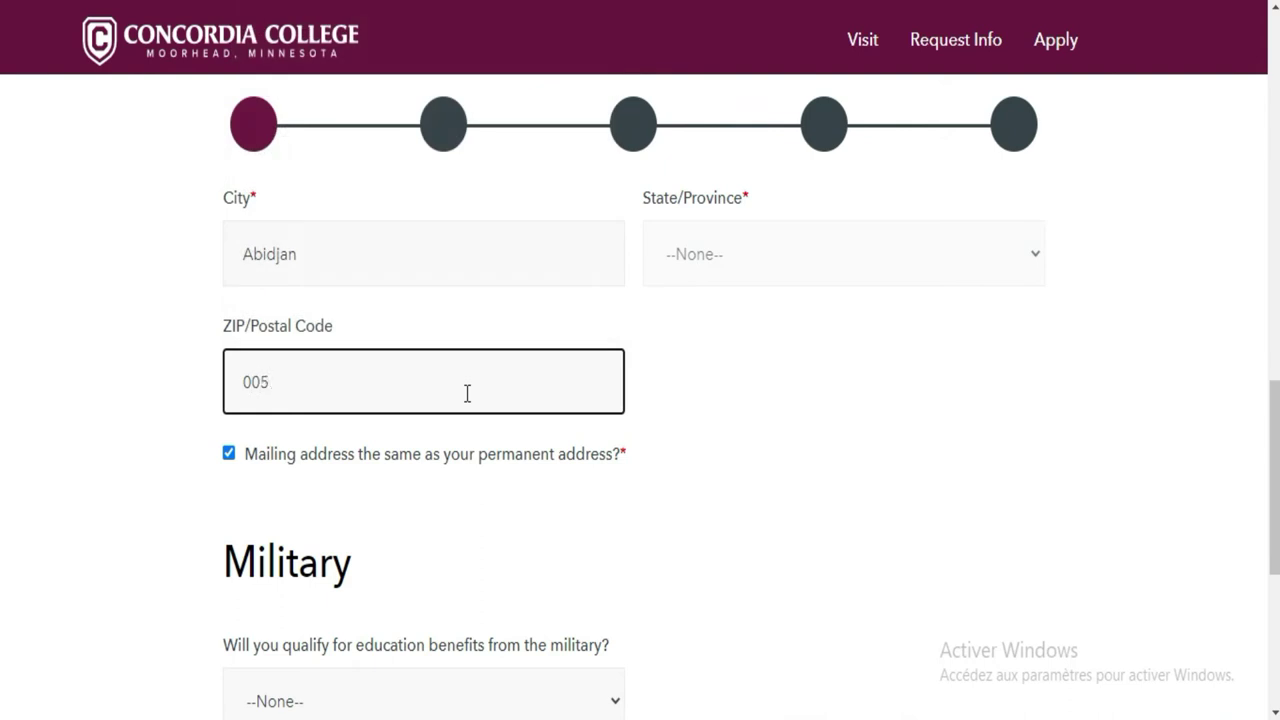
pyautogui.press('BackSpace')
pyautogui.press('BackSpace')
pyautogui.press('BackSpace')
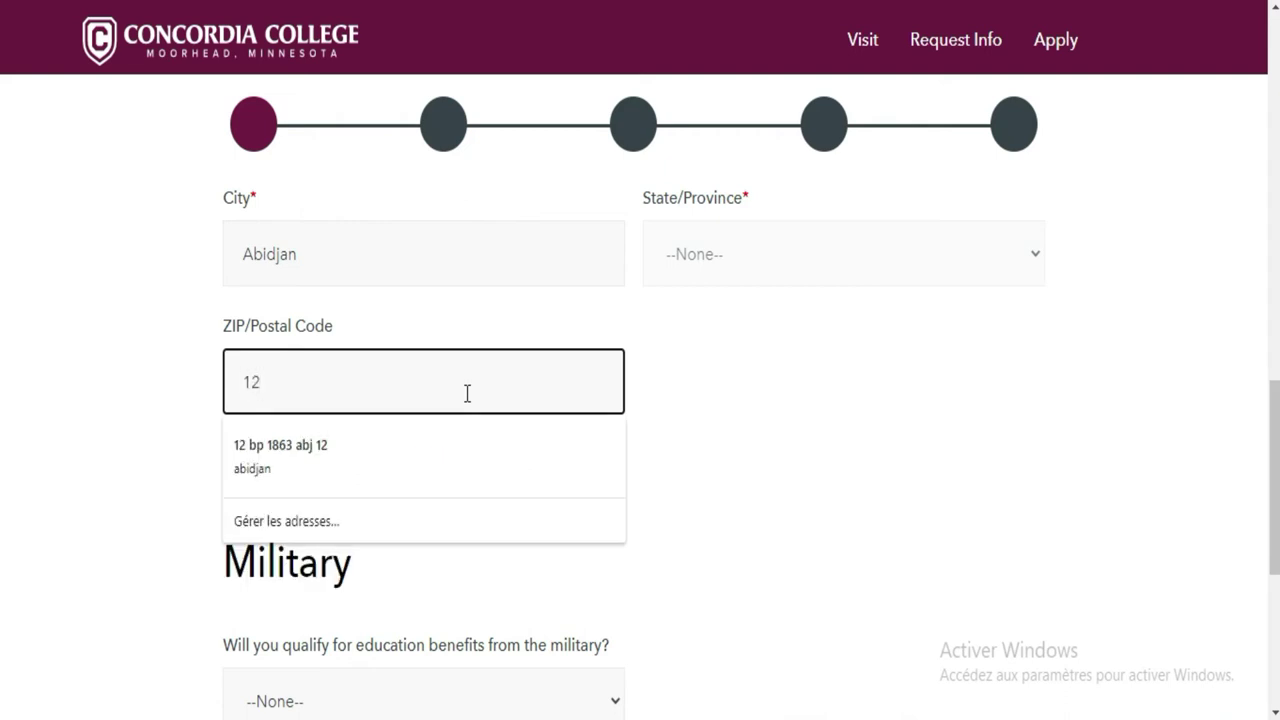
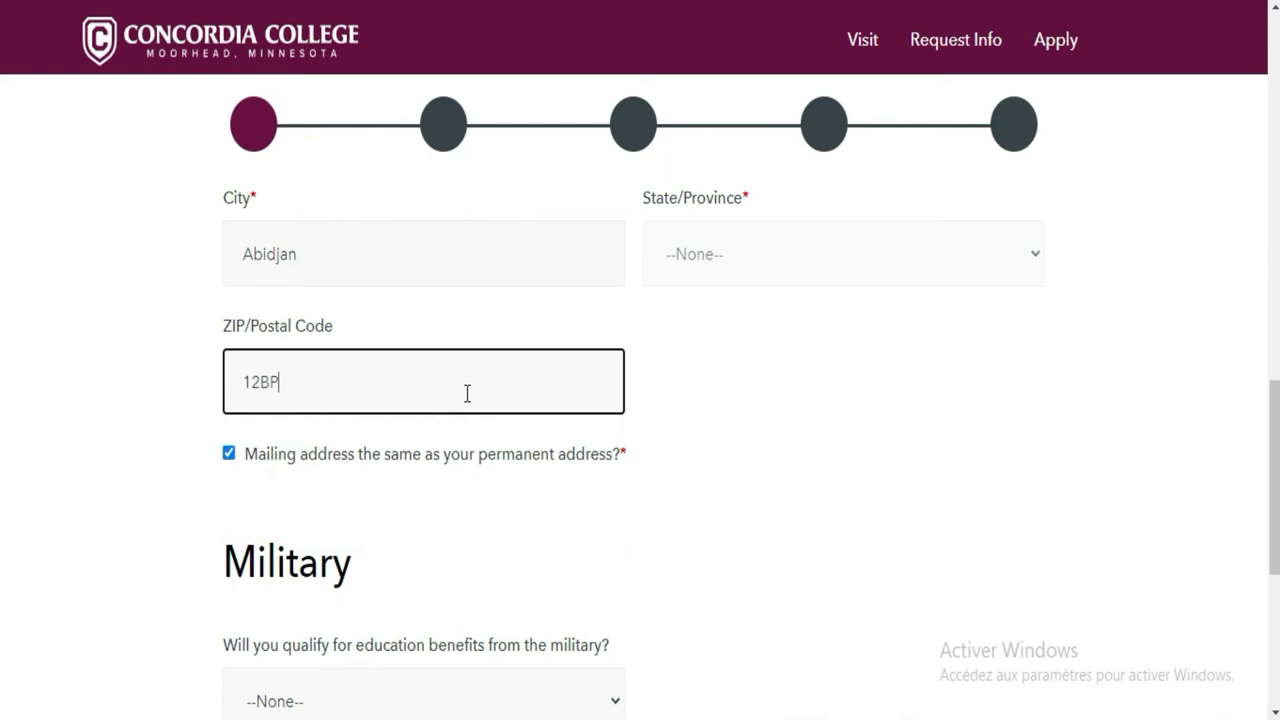
pyautogui.click(736, 261)
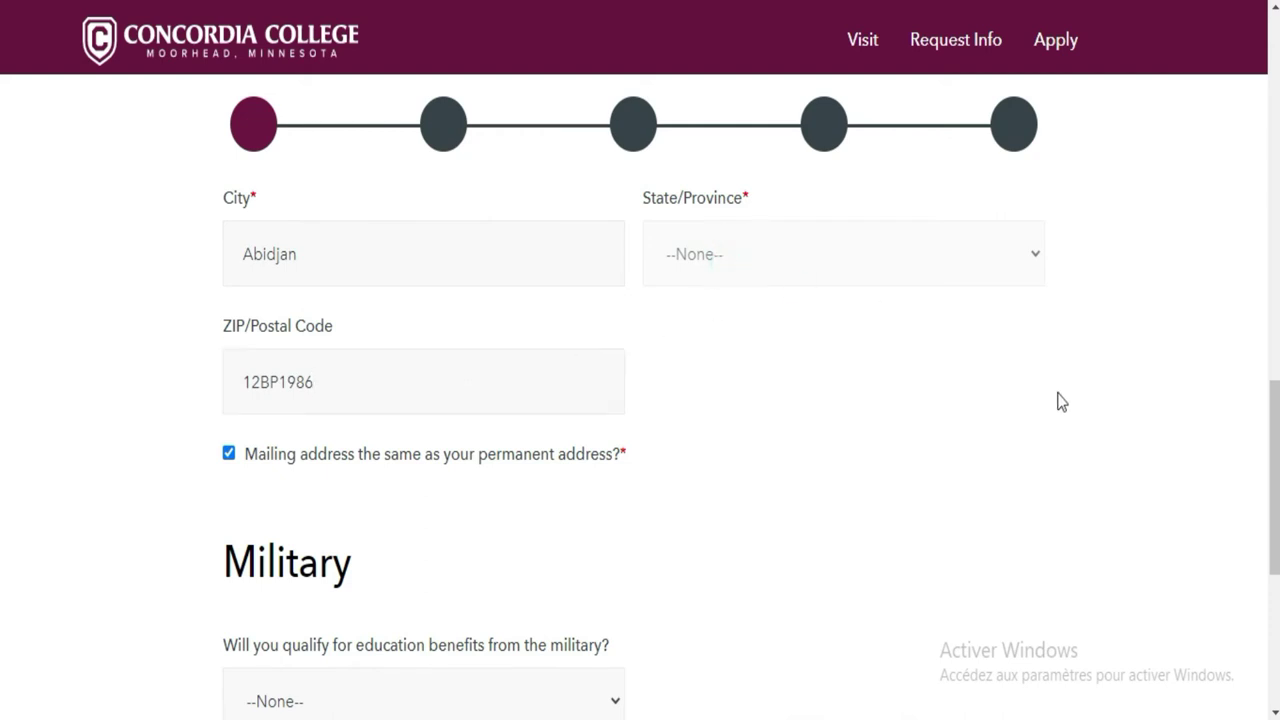
# Answer Yes to qualifying for military education benefits
pyautogui.scroll(-3, 3, 540)
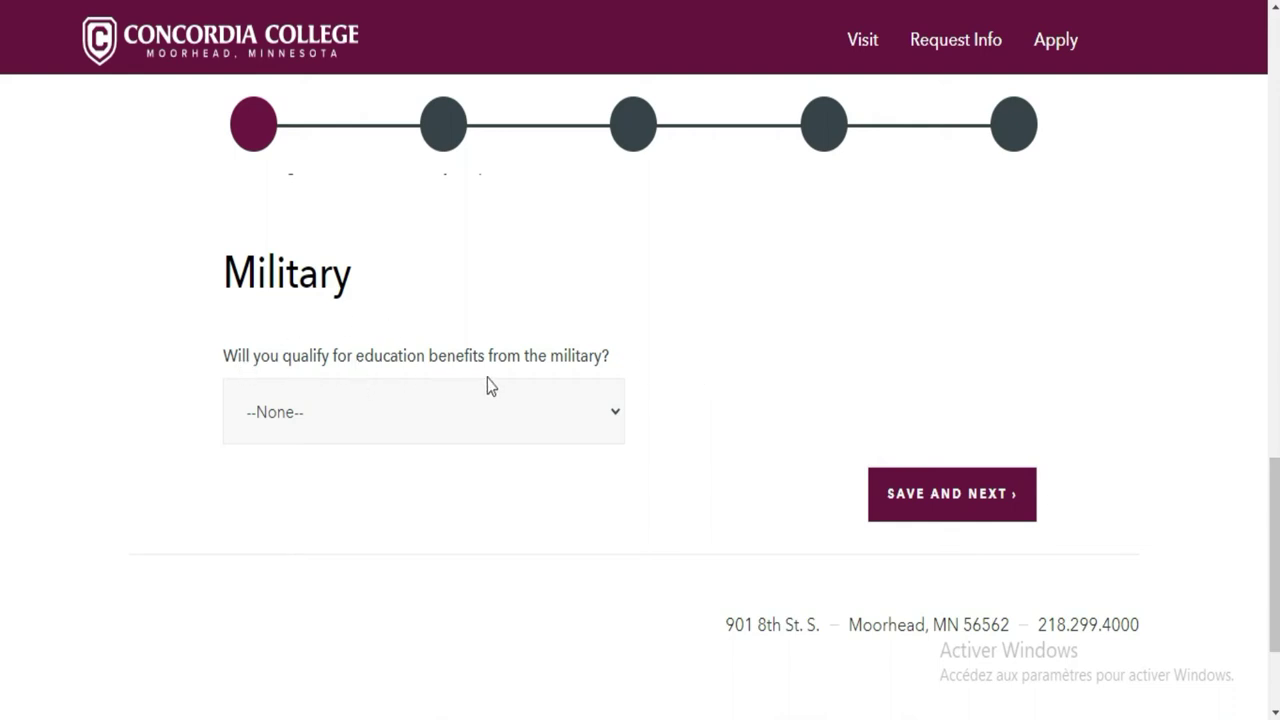
pyautogui.click(612, 413)
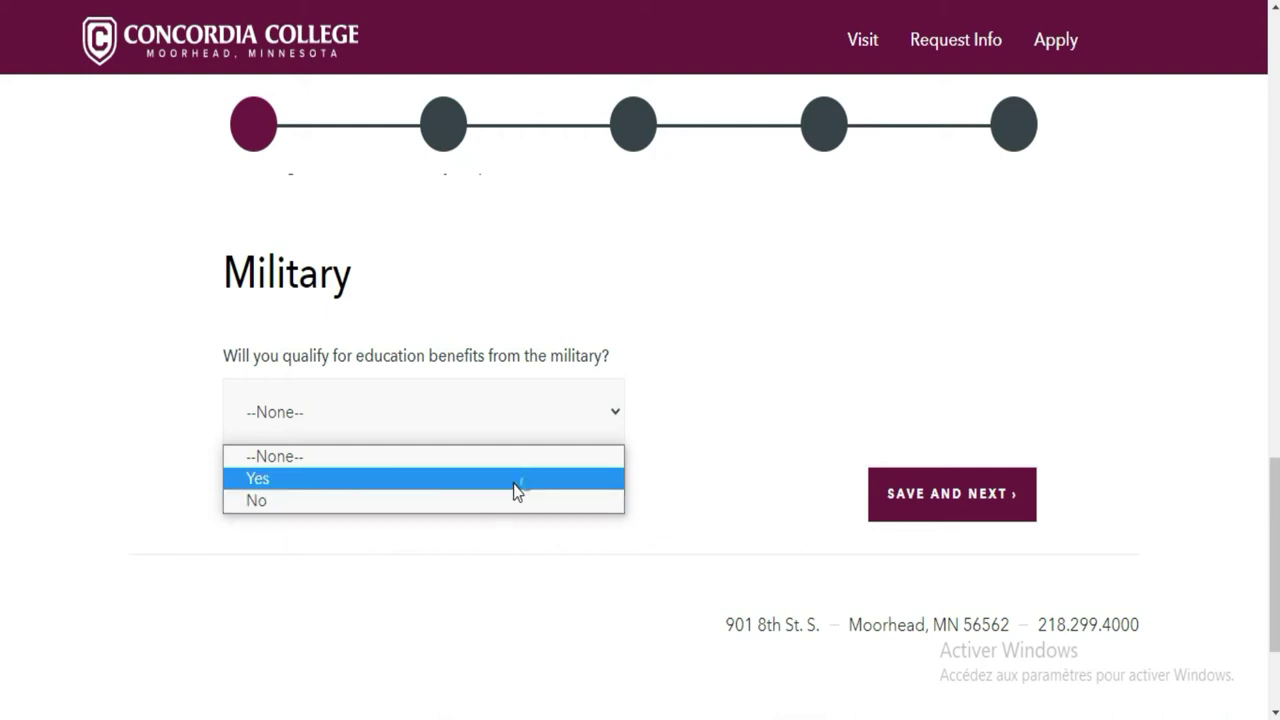
pyautogui.click(515, 490)
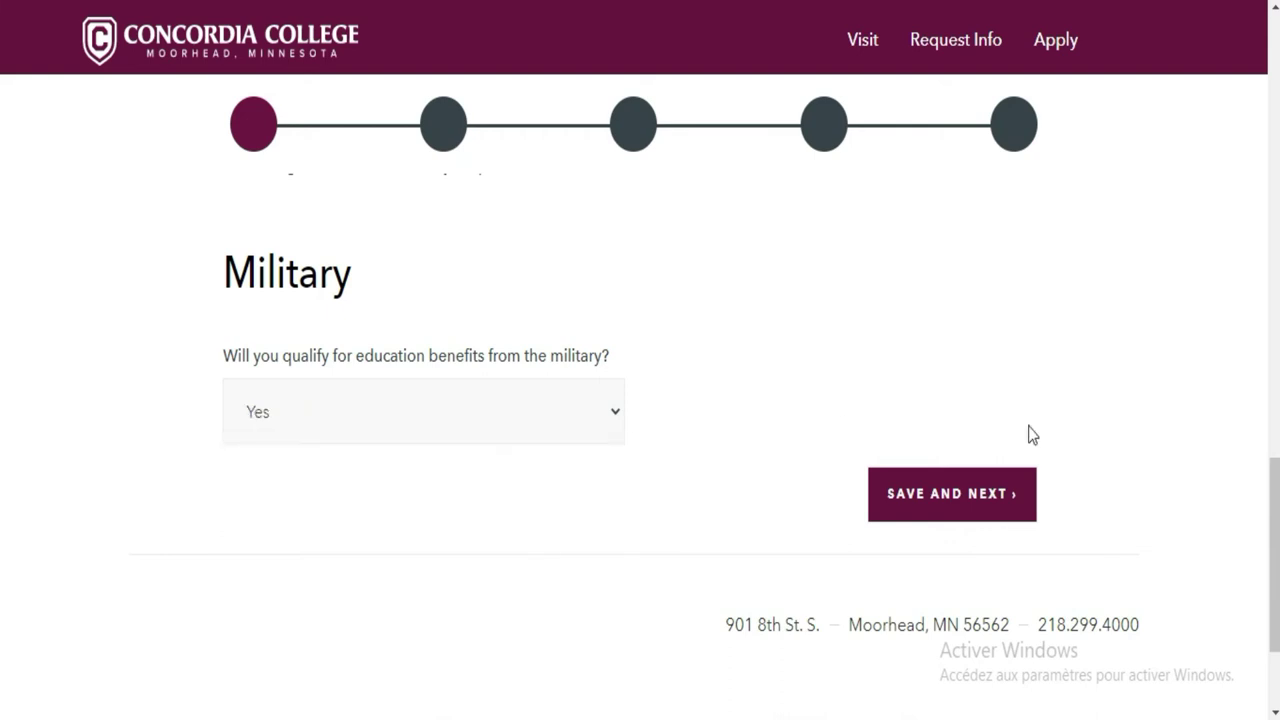
pyautogui.scroll(4, 1, 495)
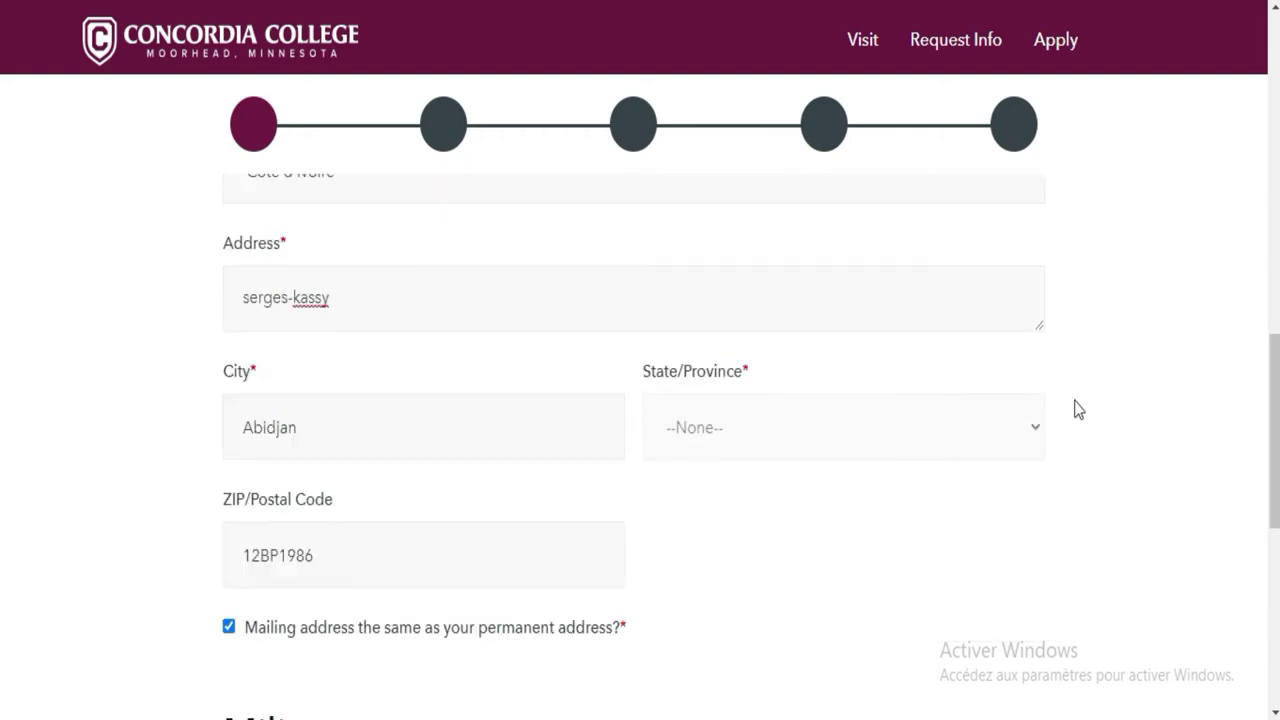
pyautogui.click(1030, 432)
pyautogui.click(727, 437)
# Set the missing country of citizenship to Cote D'Ivoire after the first save attempt
pyautogui.scroll(-1, 3, 500)
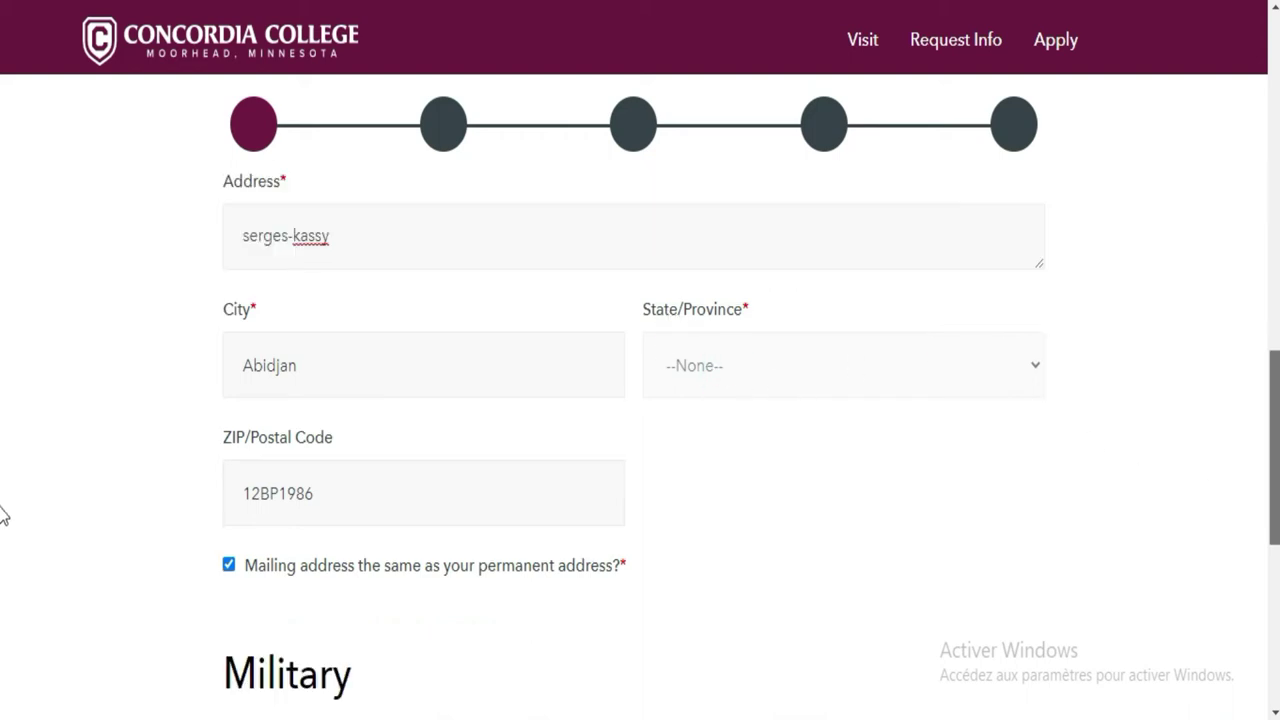
pyautogui.scroll(-5, 3, 515)
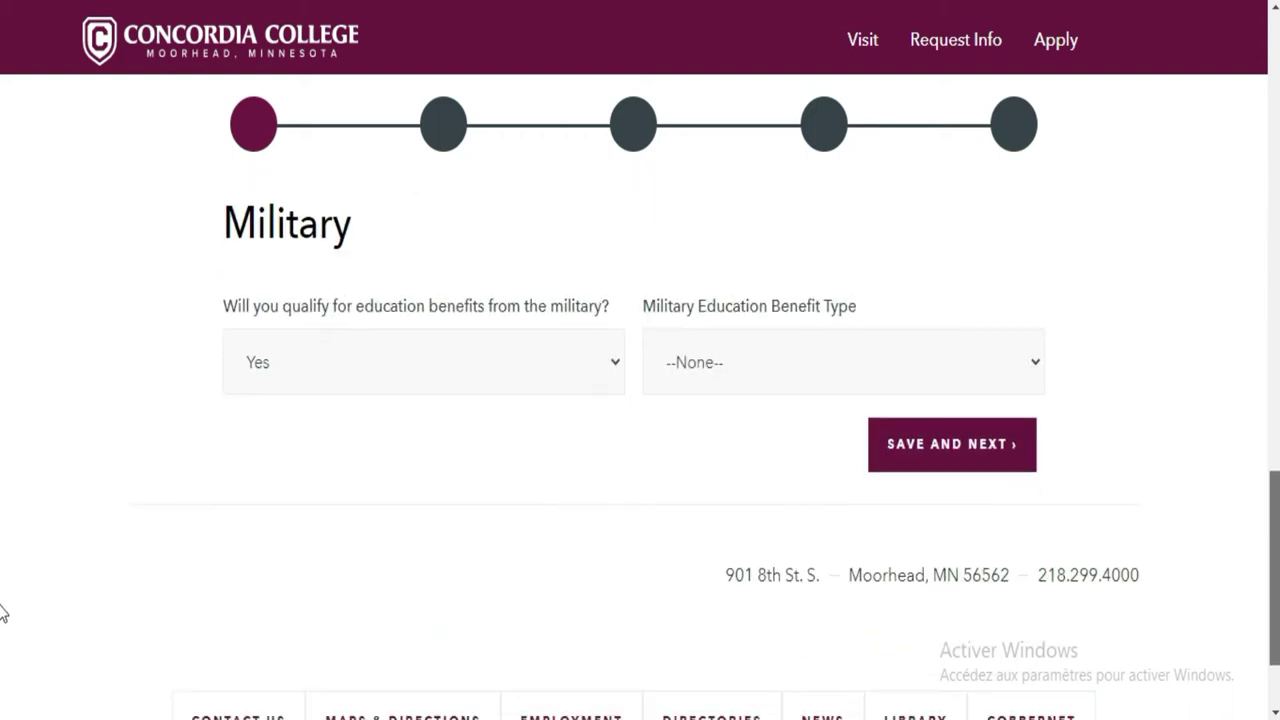
pyautogui.click(972, 466)
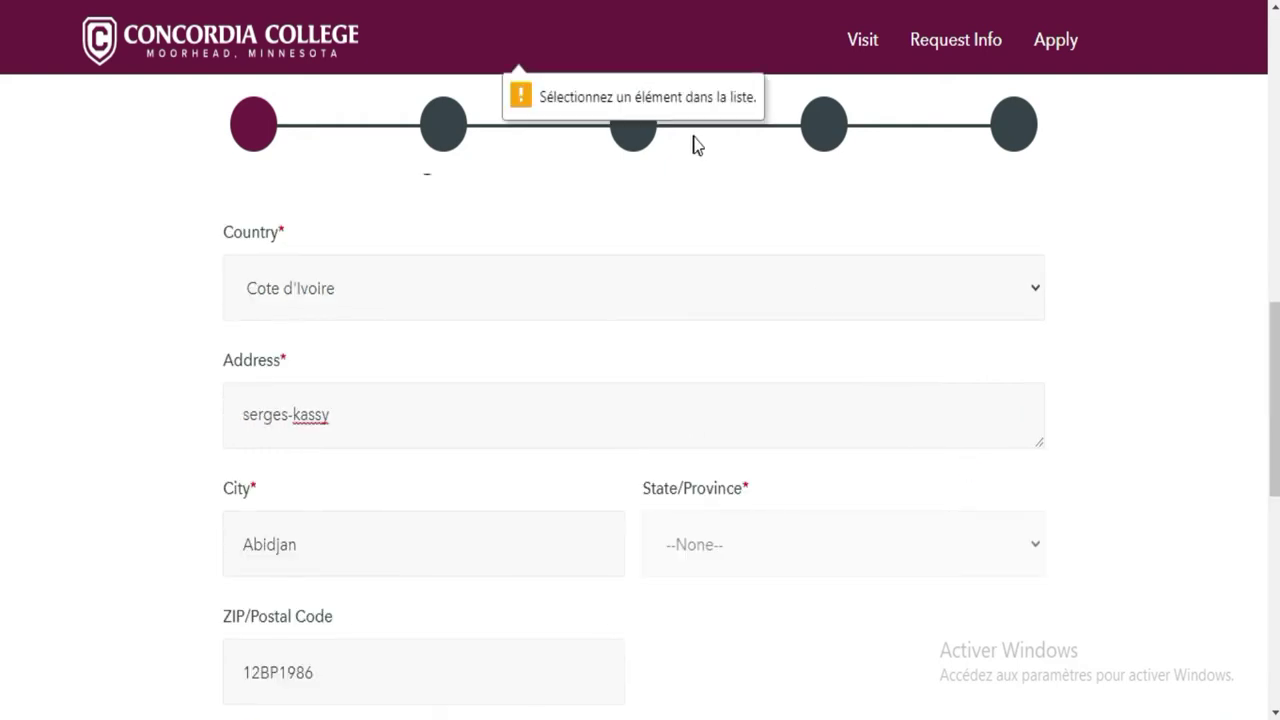
pyautogui.scroll(4, 4, 371)
pyautogui.scroll(1, 3, 250)
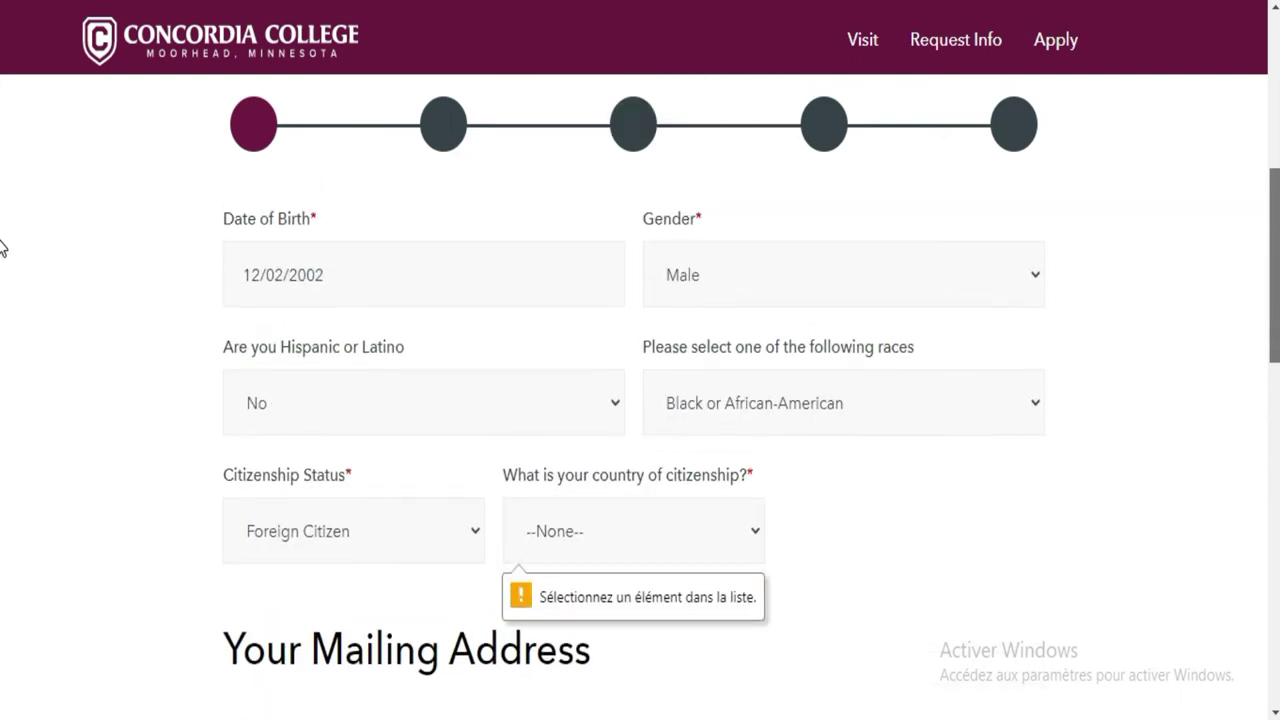
pyautogui.click(700, 536)
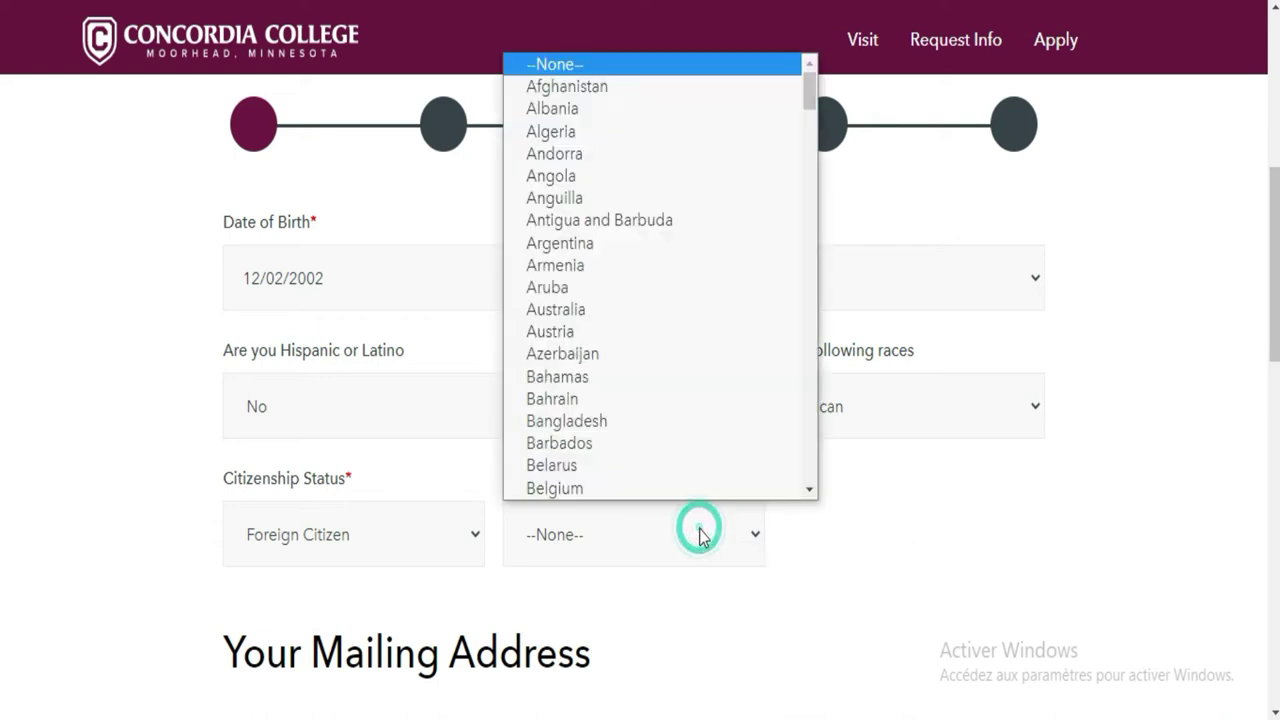
pyautogui.press('c')
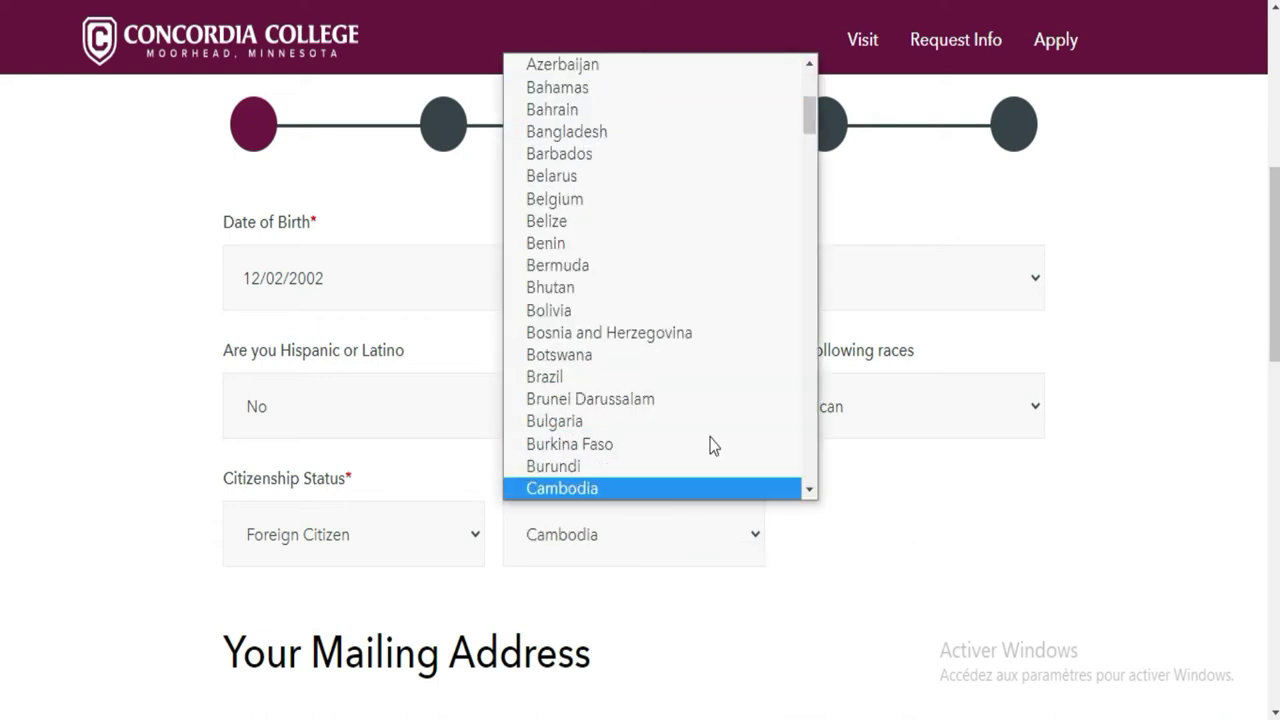
pyautogui.click(808, 490)
pyautogui.click(808, 490)
pyautogui.click(808, 490)
pyautogui.click(808, 490)
pyautogui.click(808, 490)
pyautogui.click(808, 490)
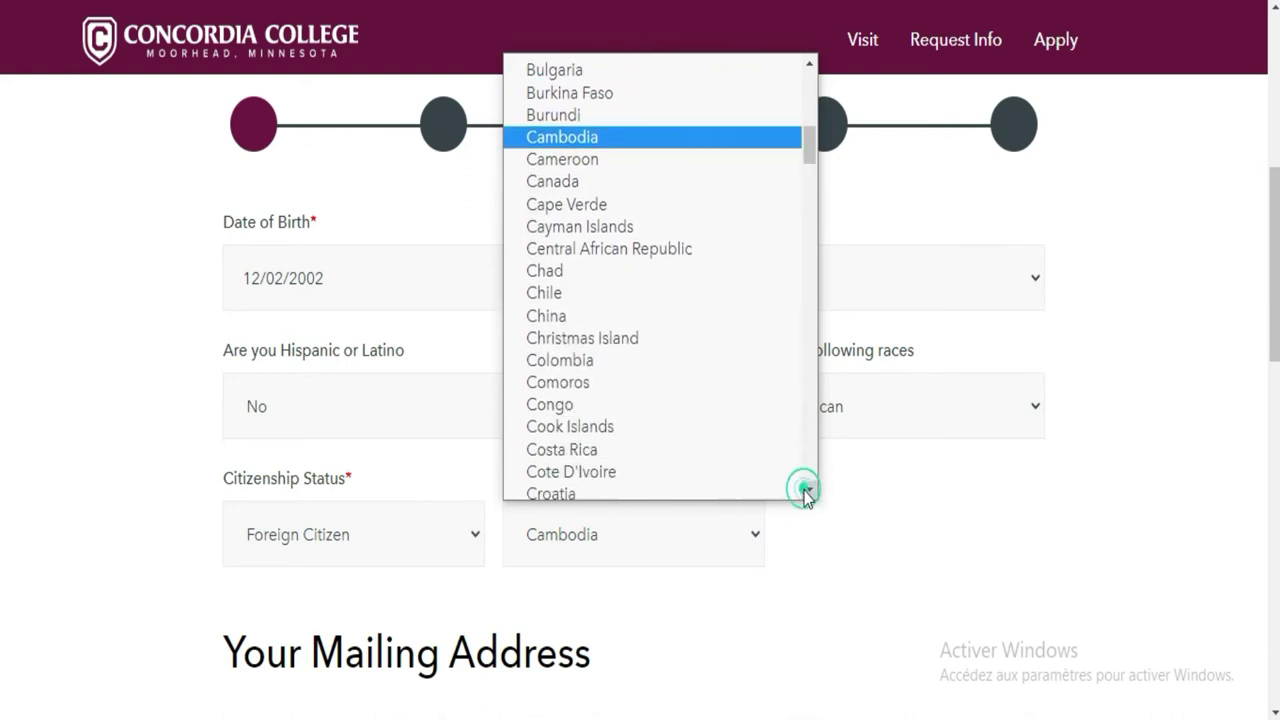
pyautogui.click(808, 490)
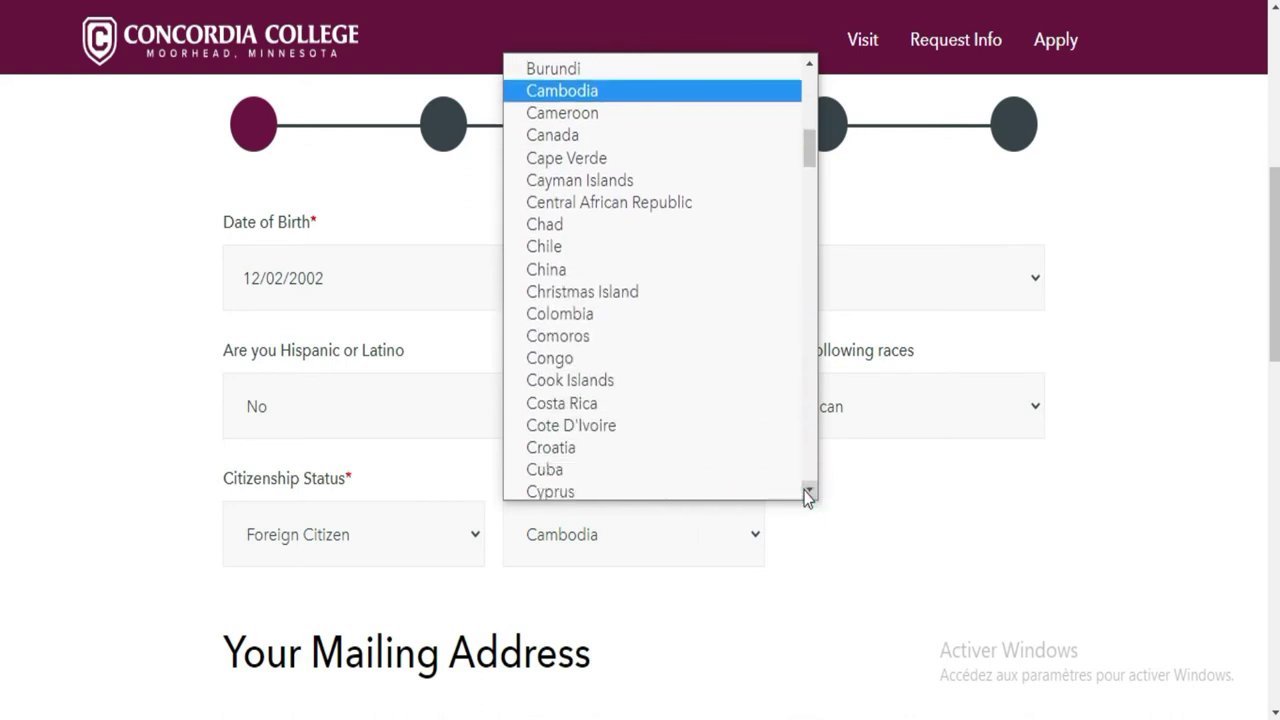
pyautogui.click(586, 428)
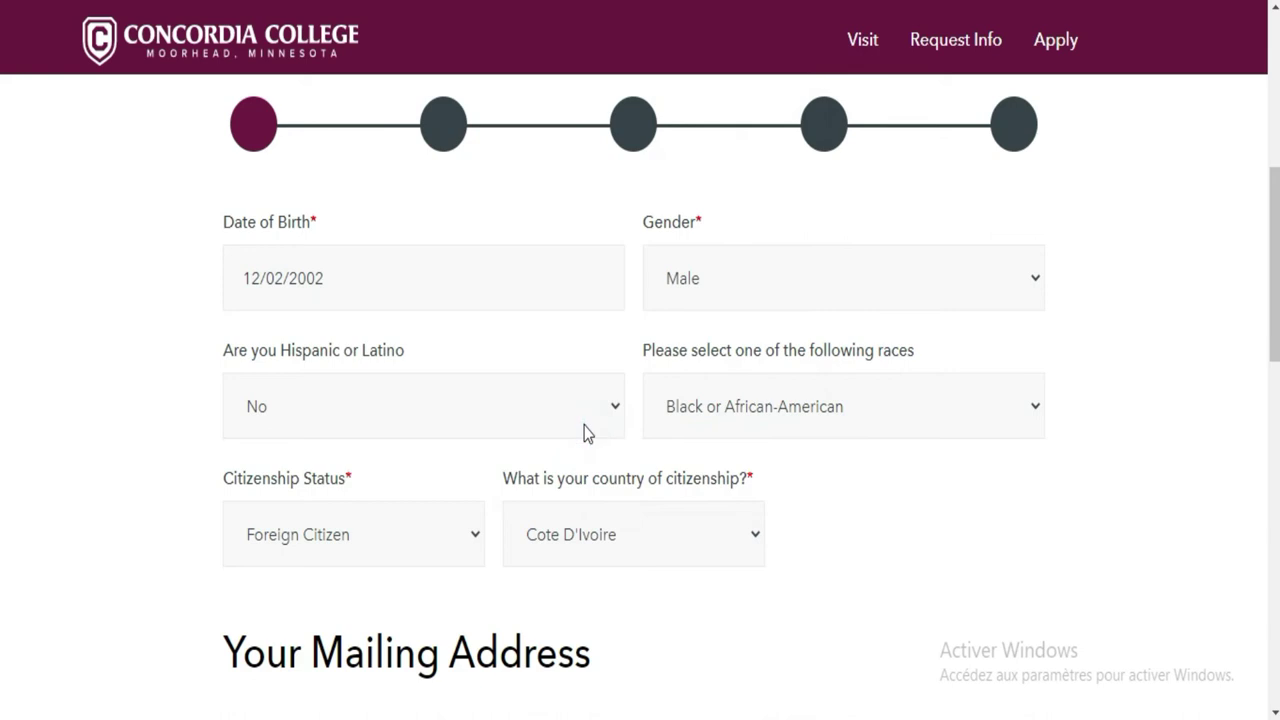
# Save the personal details with Save and Next
pyautogui.scroll(-1, 3, 360)
pyautogui.scroll(-10, 3, 500)
pyautogui.click(986, 341)
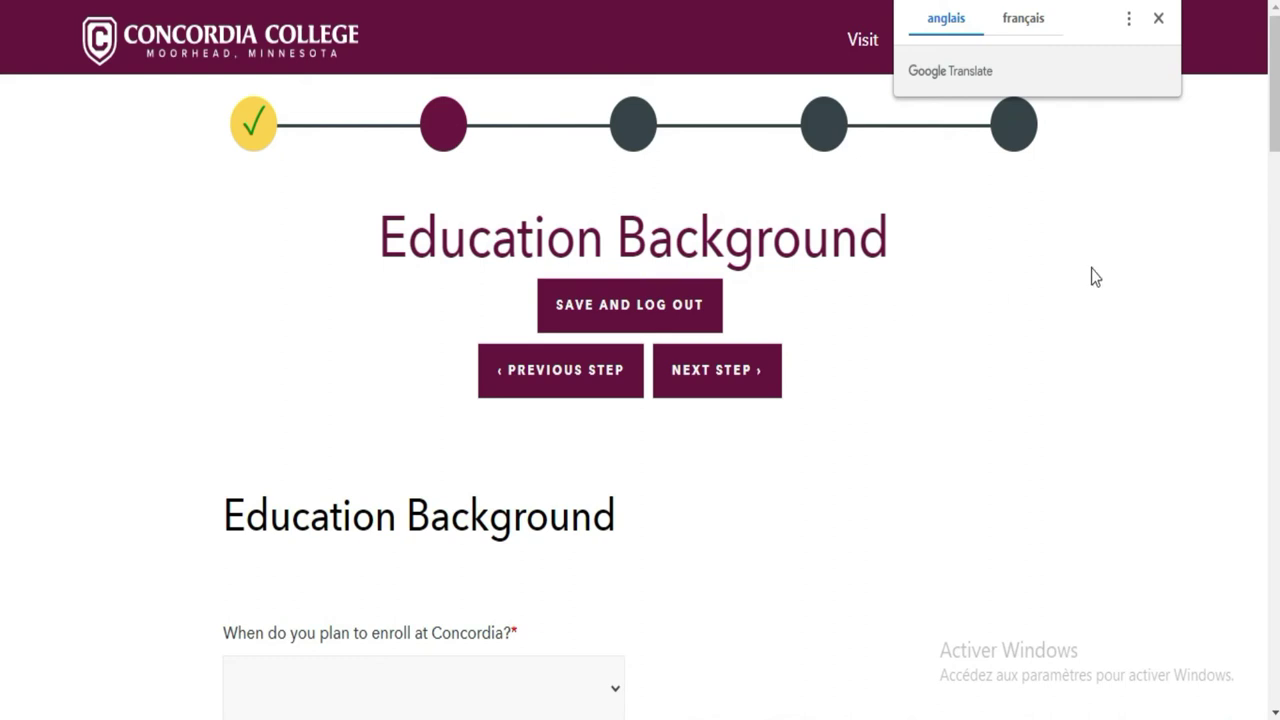
# Set the enrollment term to 2021 Fall
pyautogui.scroll(-3, 2, 150)
pyautogui.scroll(-1, 2, 155)
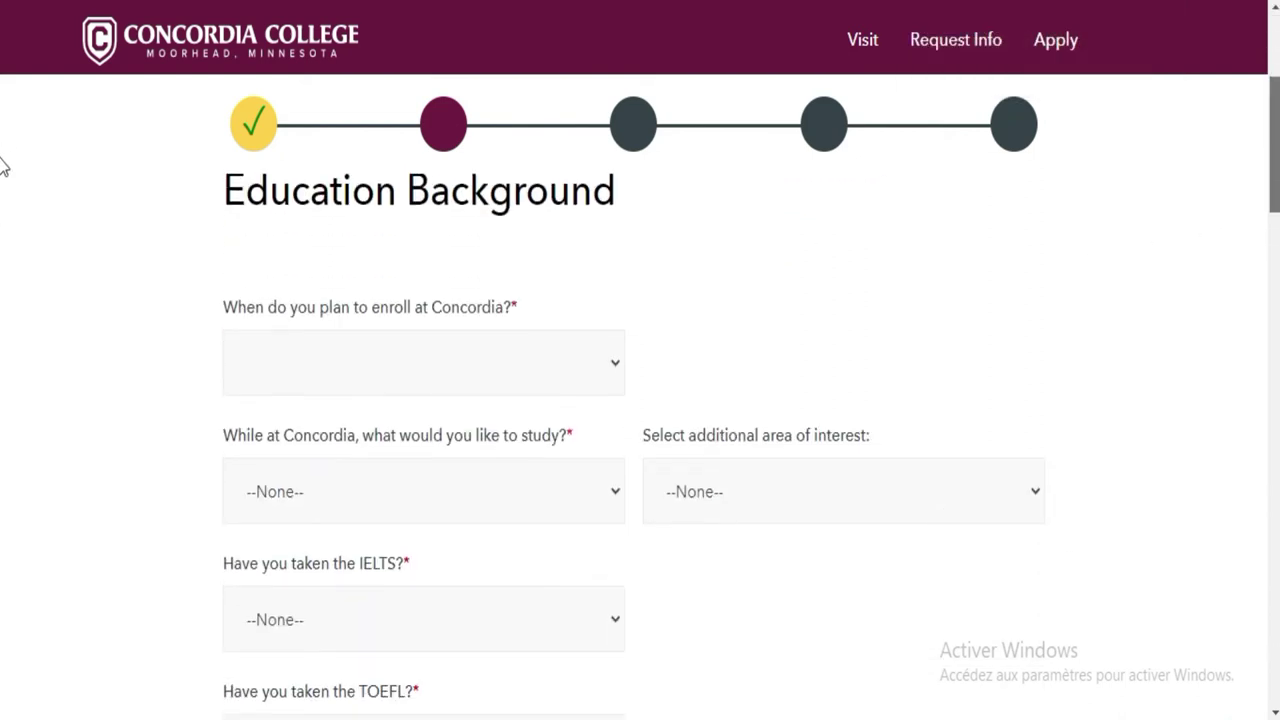
pyautogui.scroll(1, 2, 150)
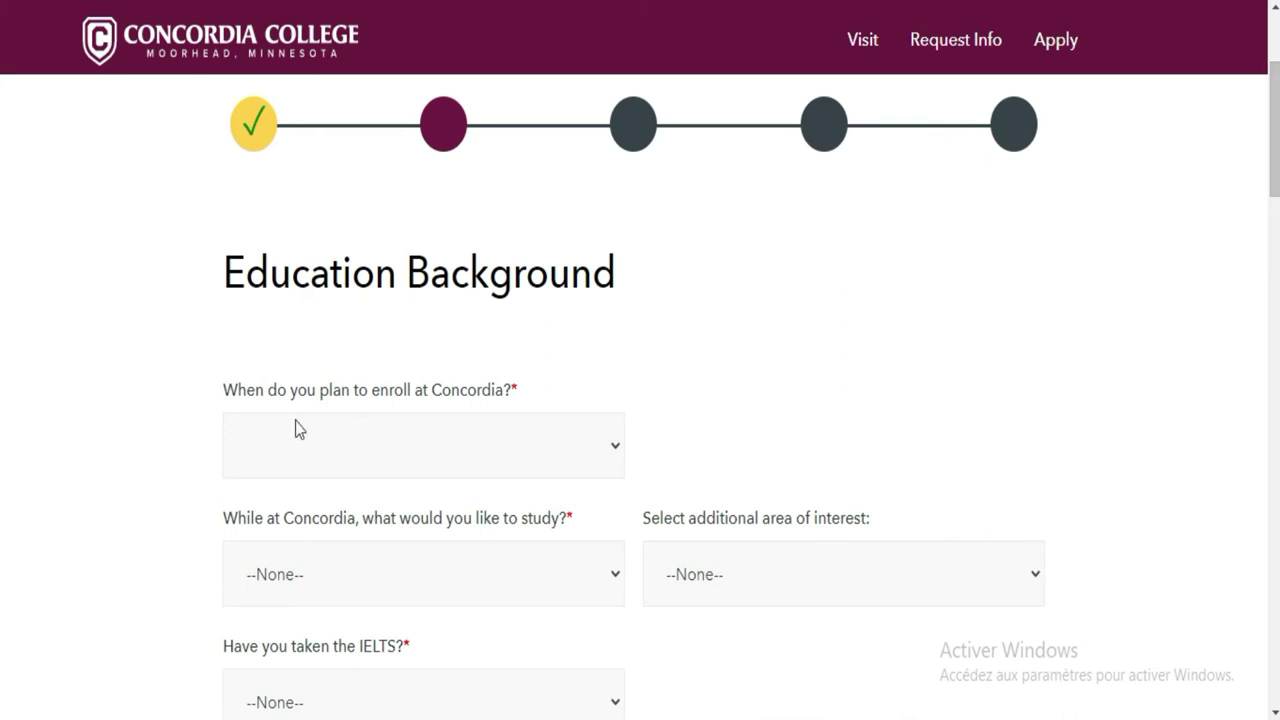
pyautogui.click(585, 451)
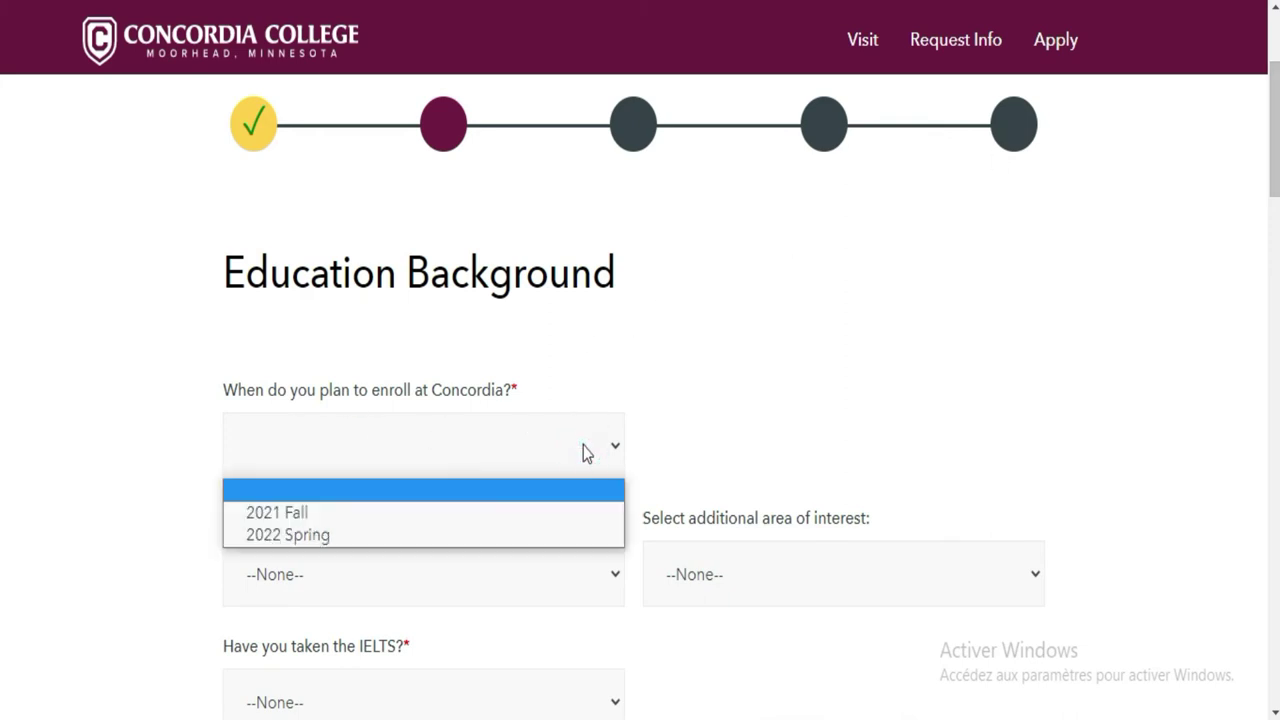
pyautogui.click(500, 513)
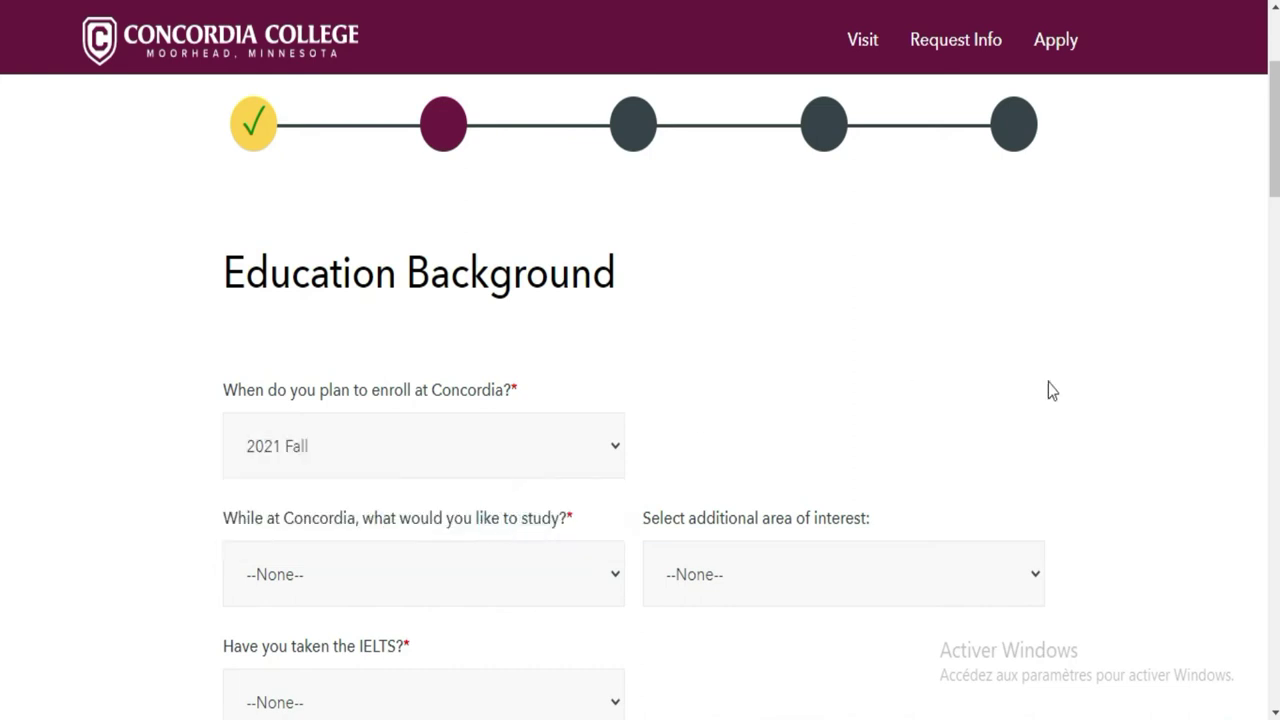
# Choose Chemistry as the intended field of study
pyautogui.scroll(-3, 5, 195)
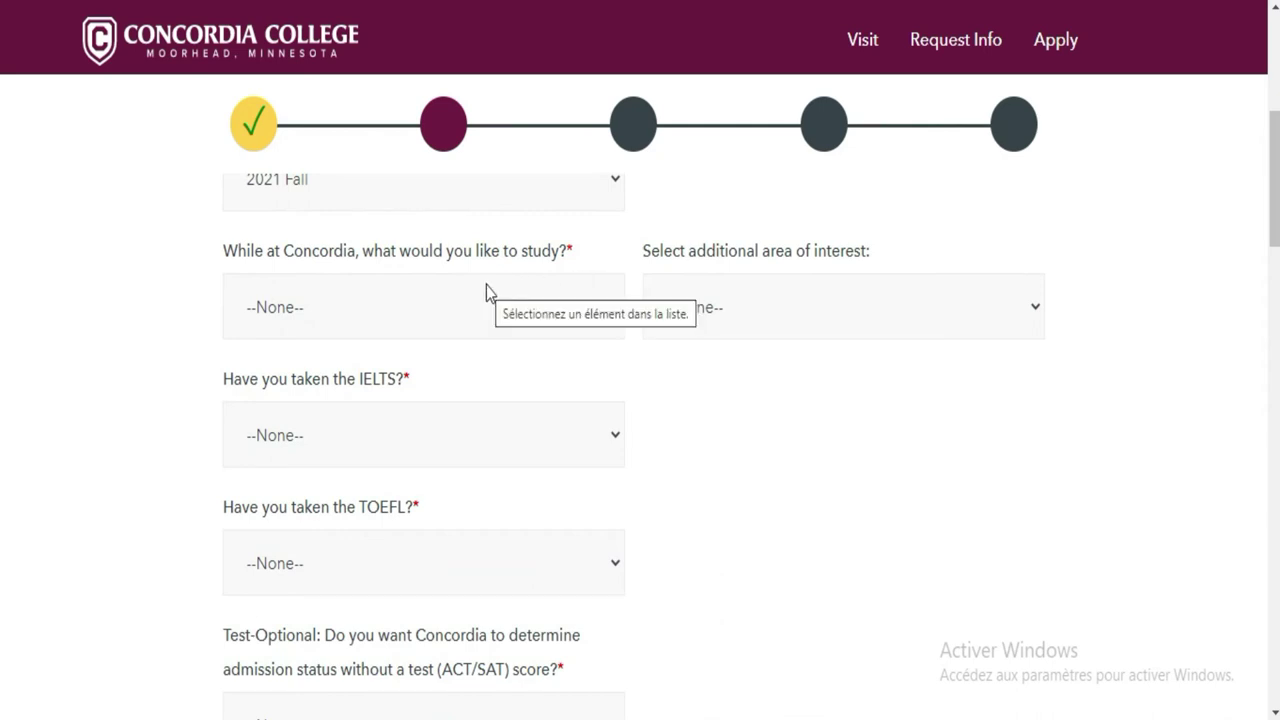
pyautogui.click(531, 294)
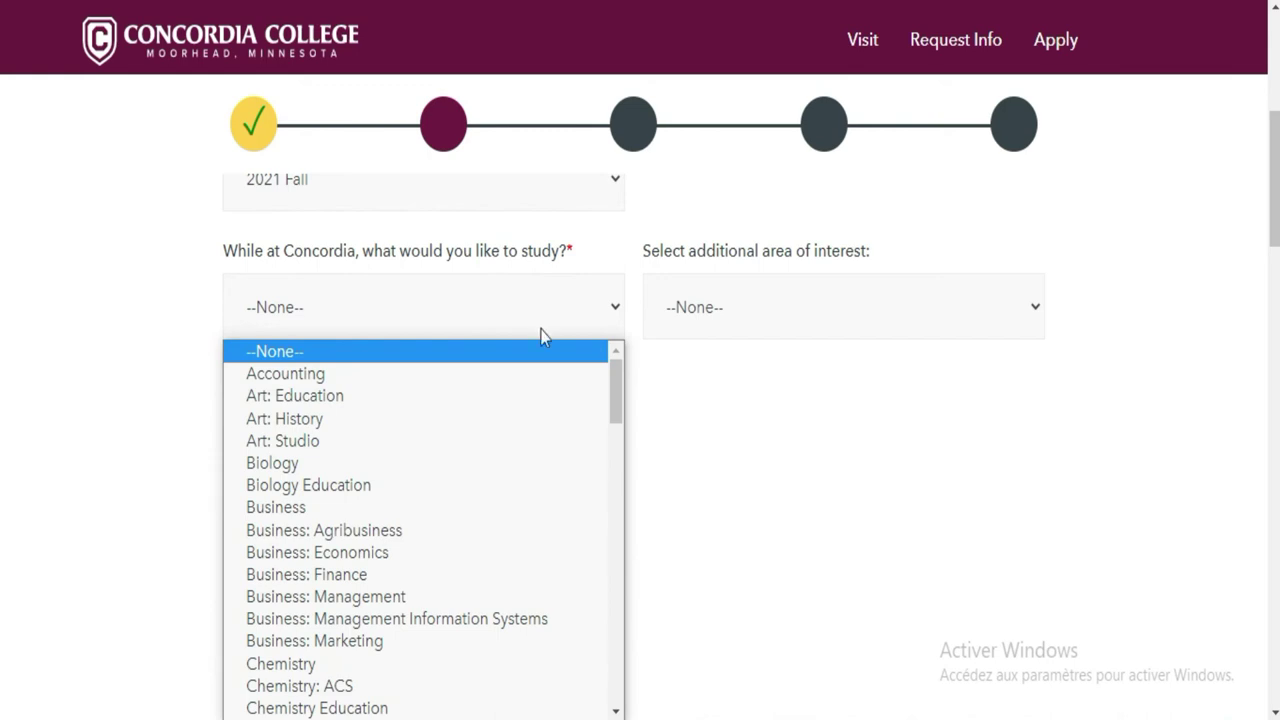
pyautogui.moveTo(613, 398)
pyautogui.mouseDown()
pyautogui.moveTo(612, 415)
pyautogui.moveTo(612, 404)
pyautogui.mouseUp()
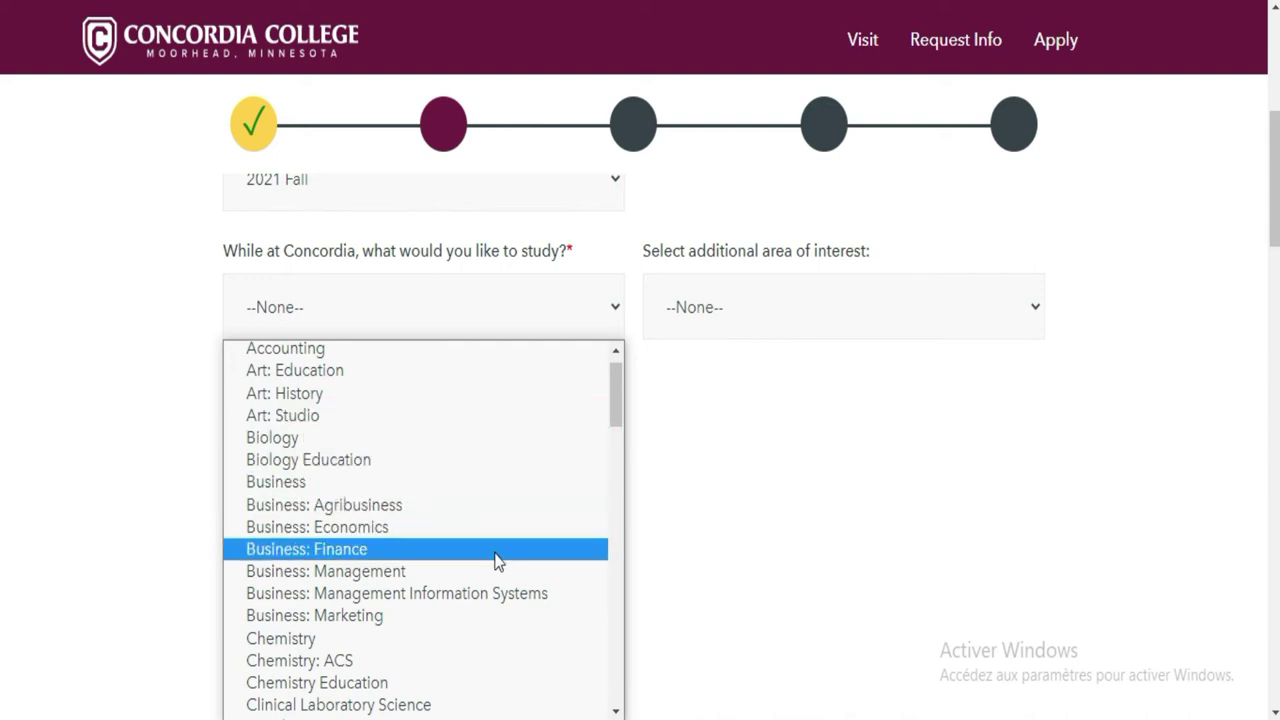
pyautogui.click(467, 640)
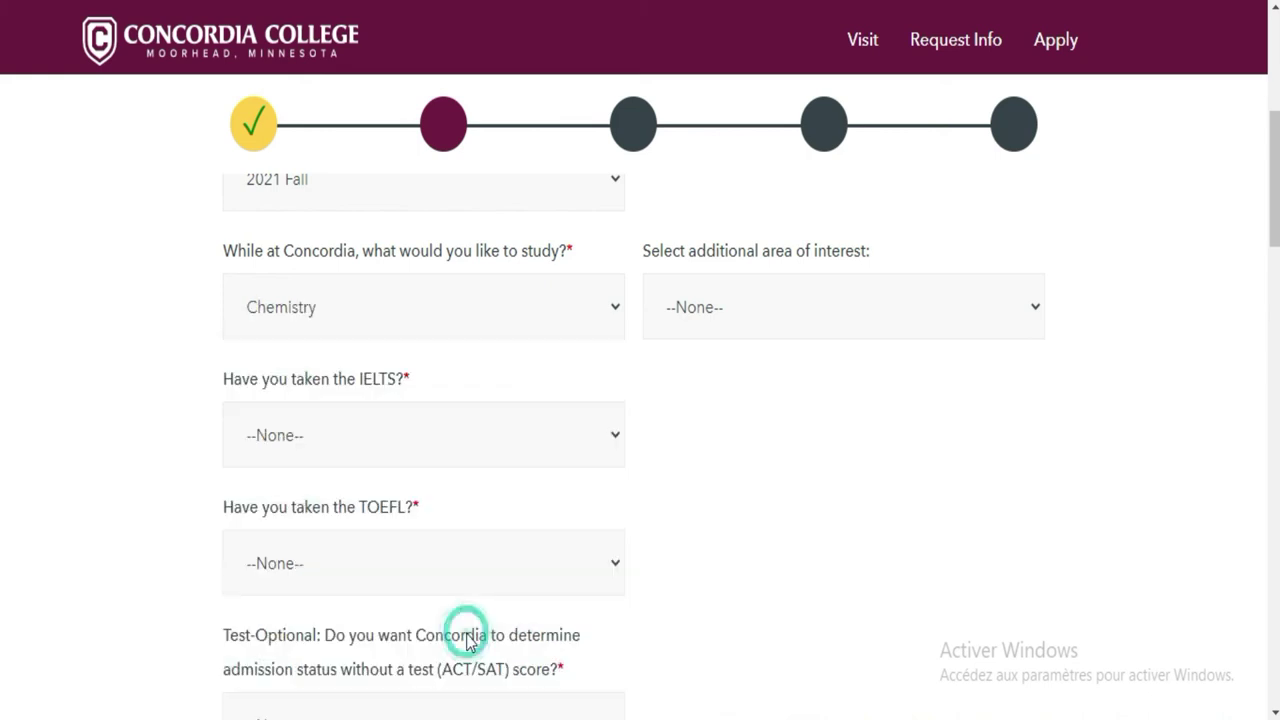
# Pick Pre-Dentistry from the additional area of interest list
pyautogui.click(820, 316)
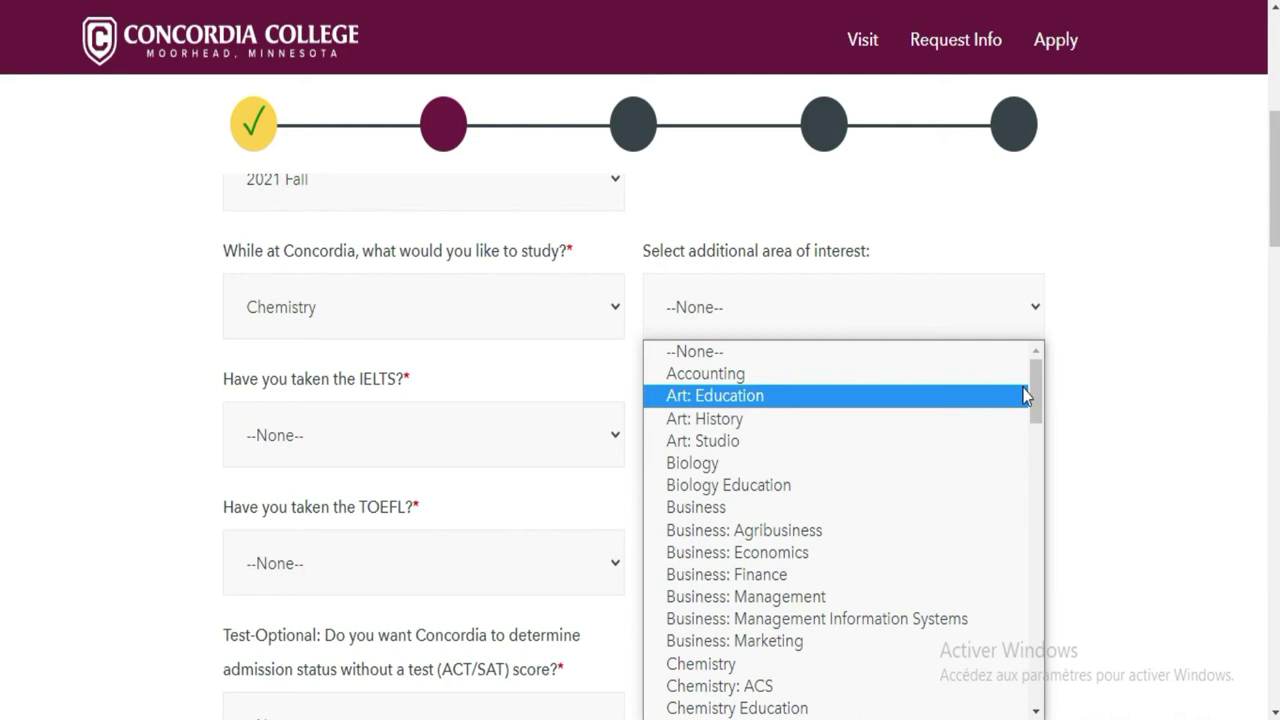
pyautogui.moveTo(1035, 381); pyautogui.dragTo(1040, 443)
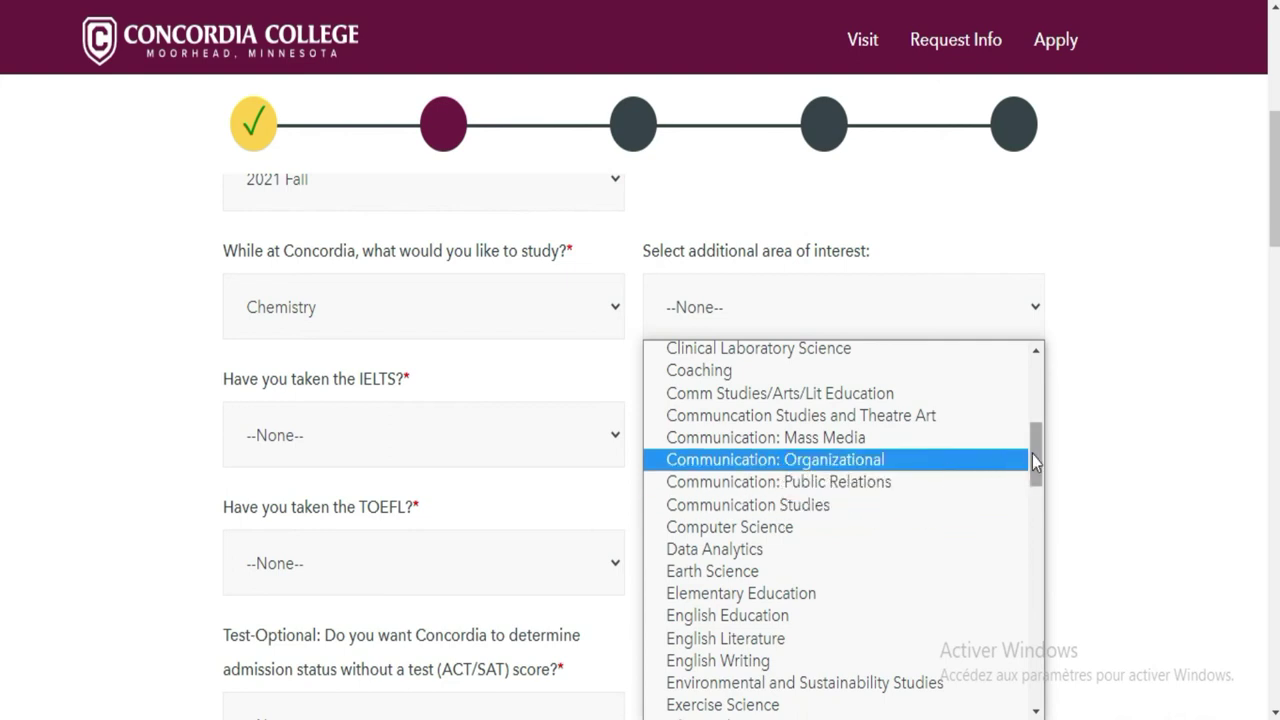
pyautogui.moveTo(1035, 453); pyautogui.dragTo(1026, 558)
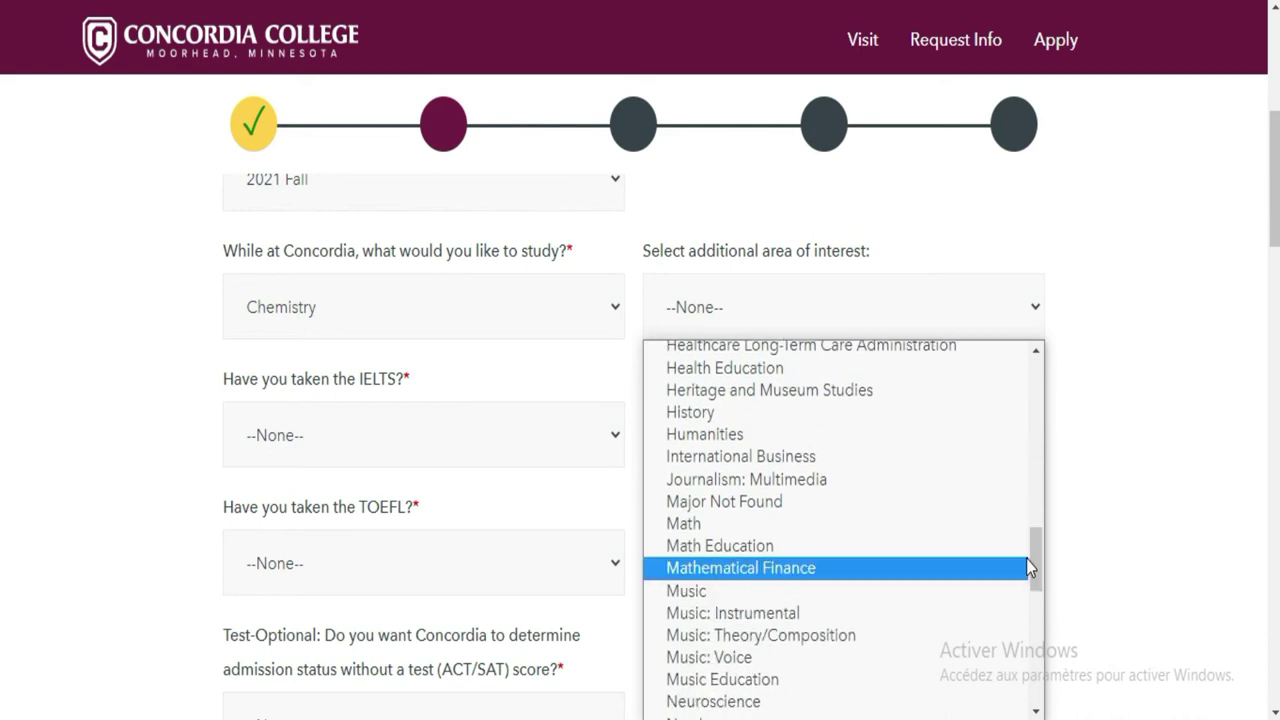
pyautogui.moveTo(1037, 571); pyautogui.dragTo(1036, 614)
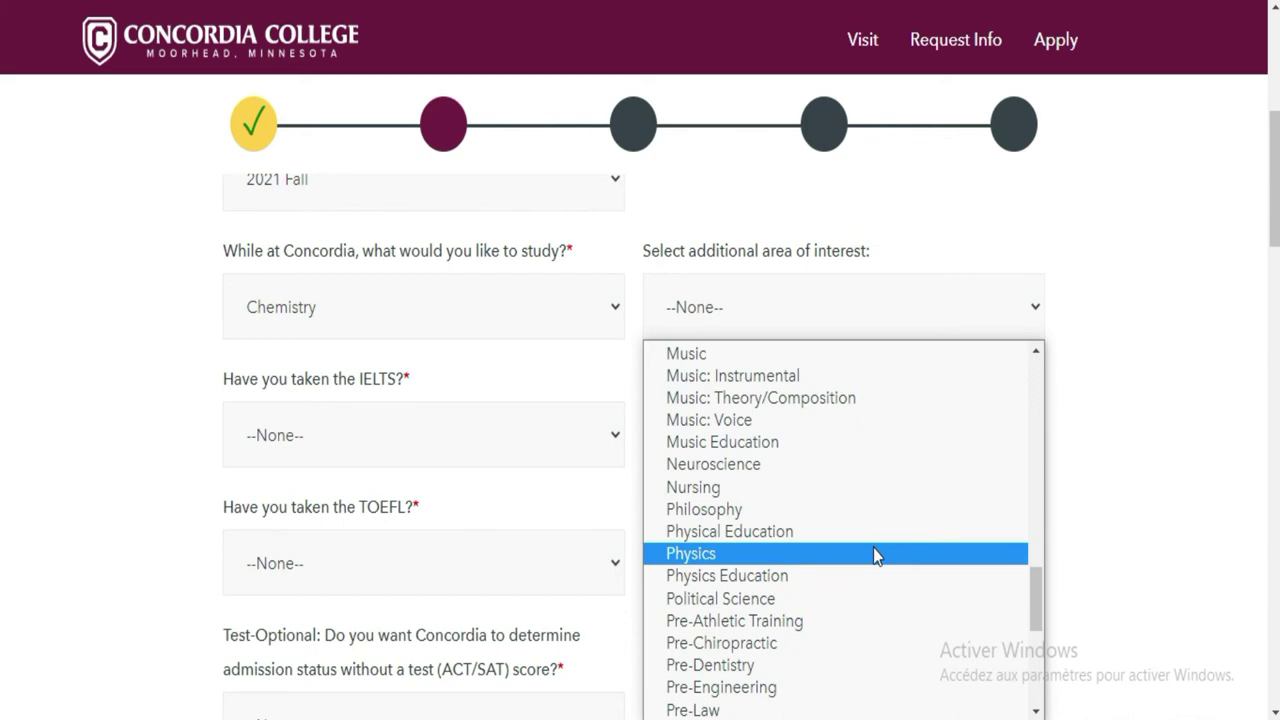
pyautogui.click(846, 666)
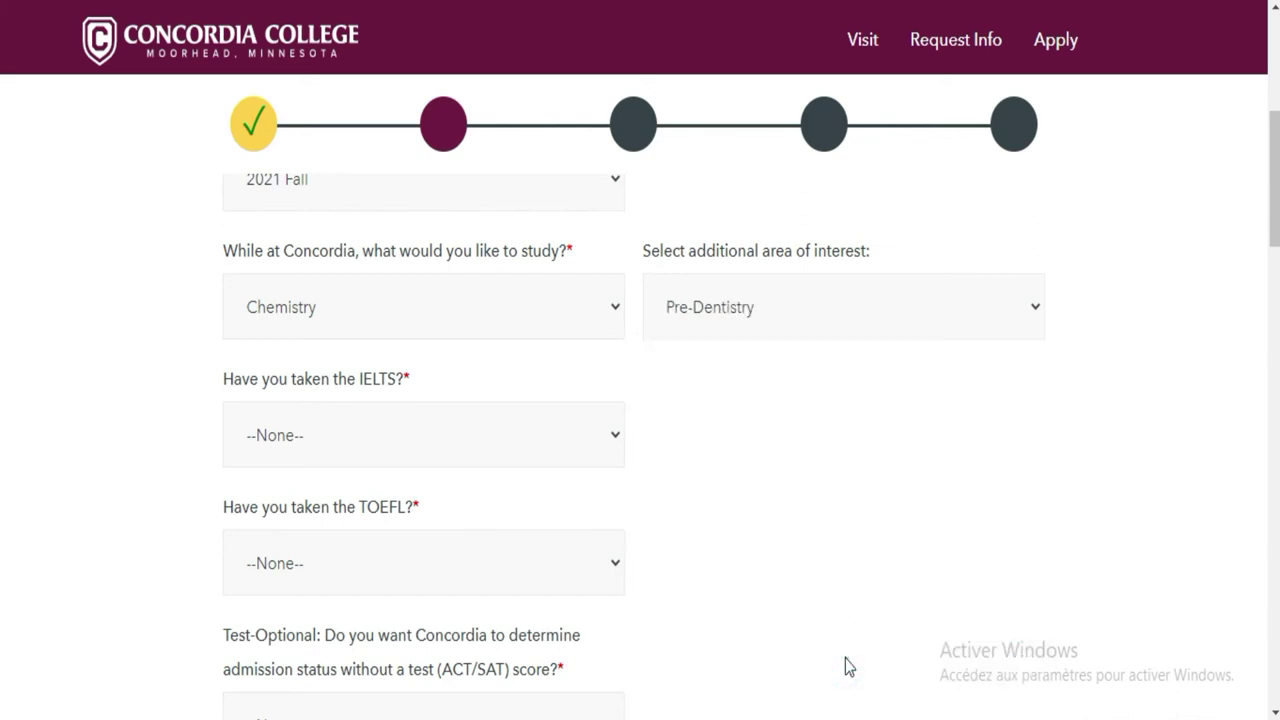
# Set both the IELTS and TOEFL dropdowns to No
pyautogui.click(480, 452)
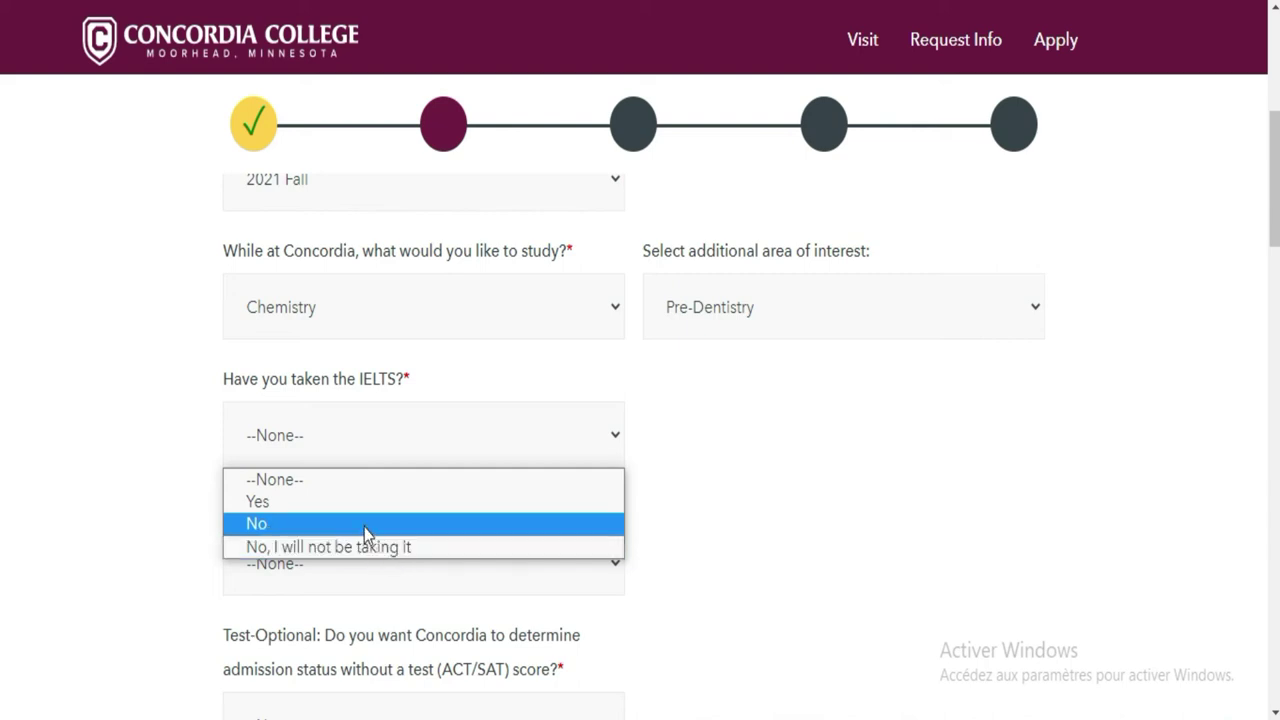
pyautogui.click(364, 524)
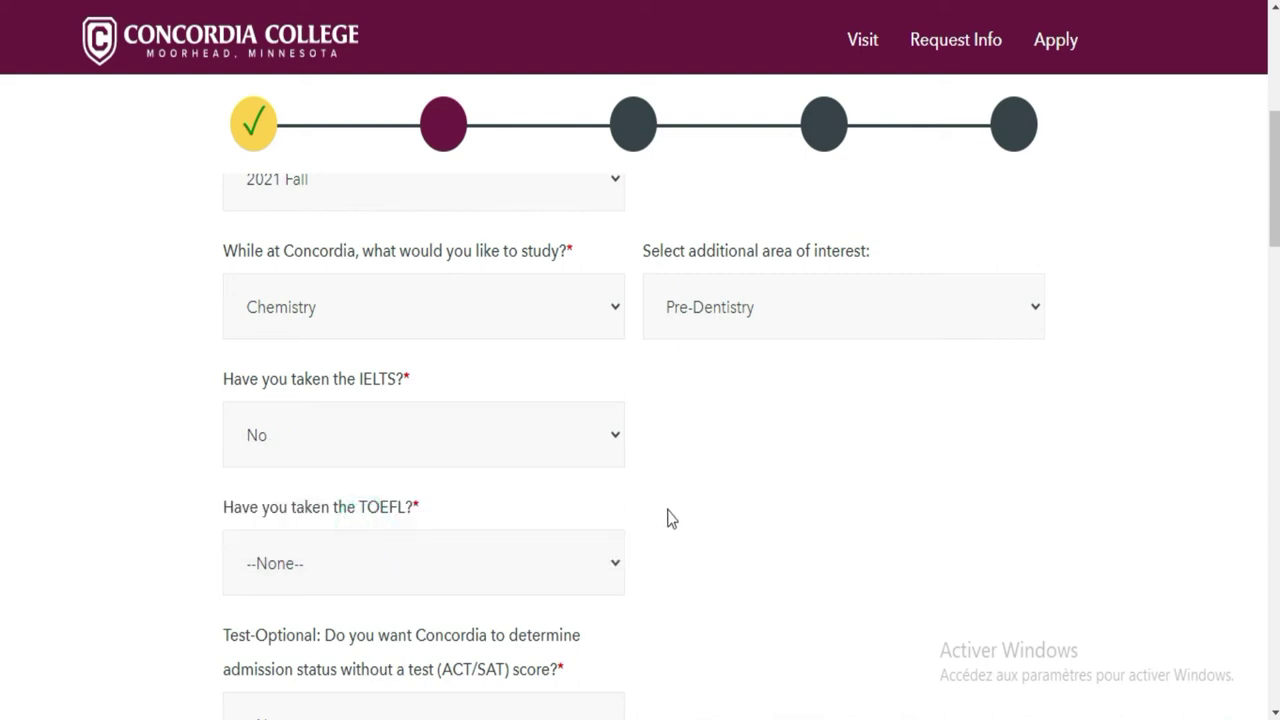
pyautogui.click(534, 578)
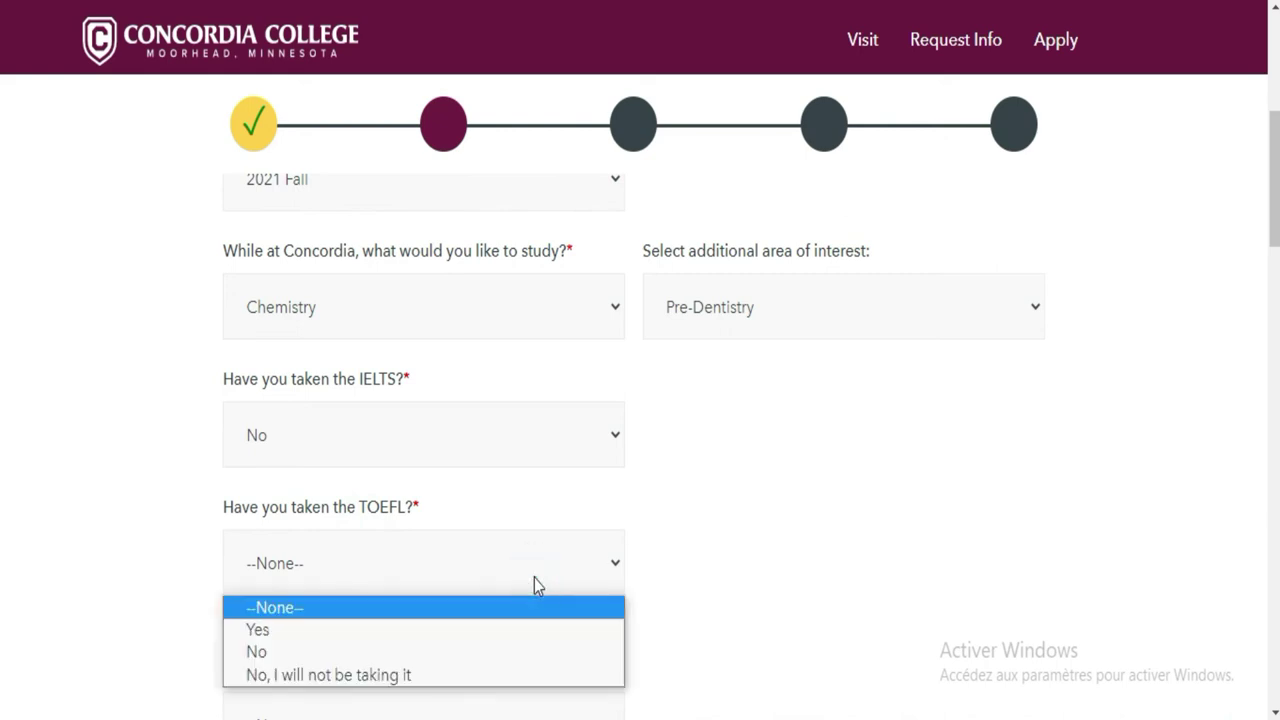
pyautogui.click(532, 656)
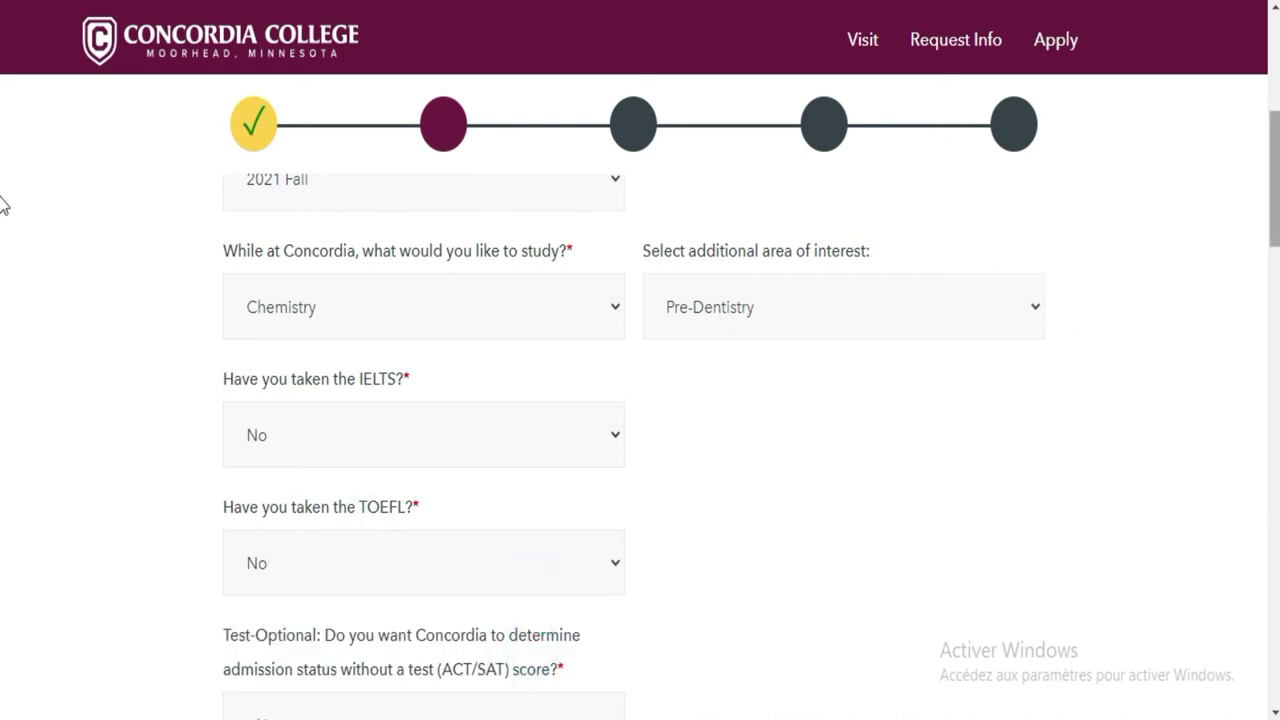
pyautogui.scroll(-3, 2, 180)
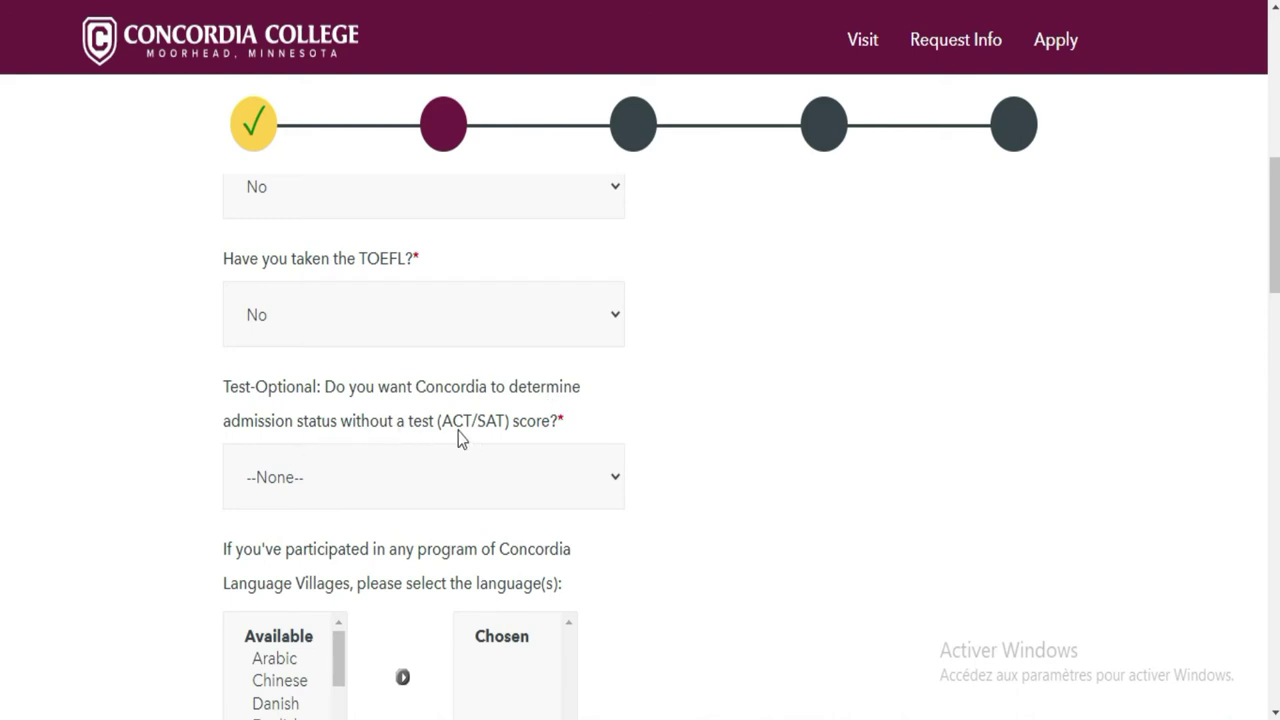
pyautogui.click(614, 484)
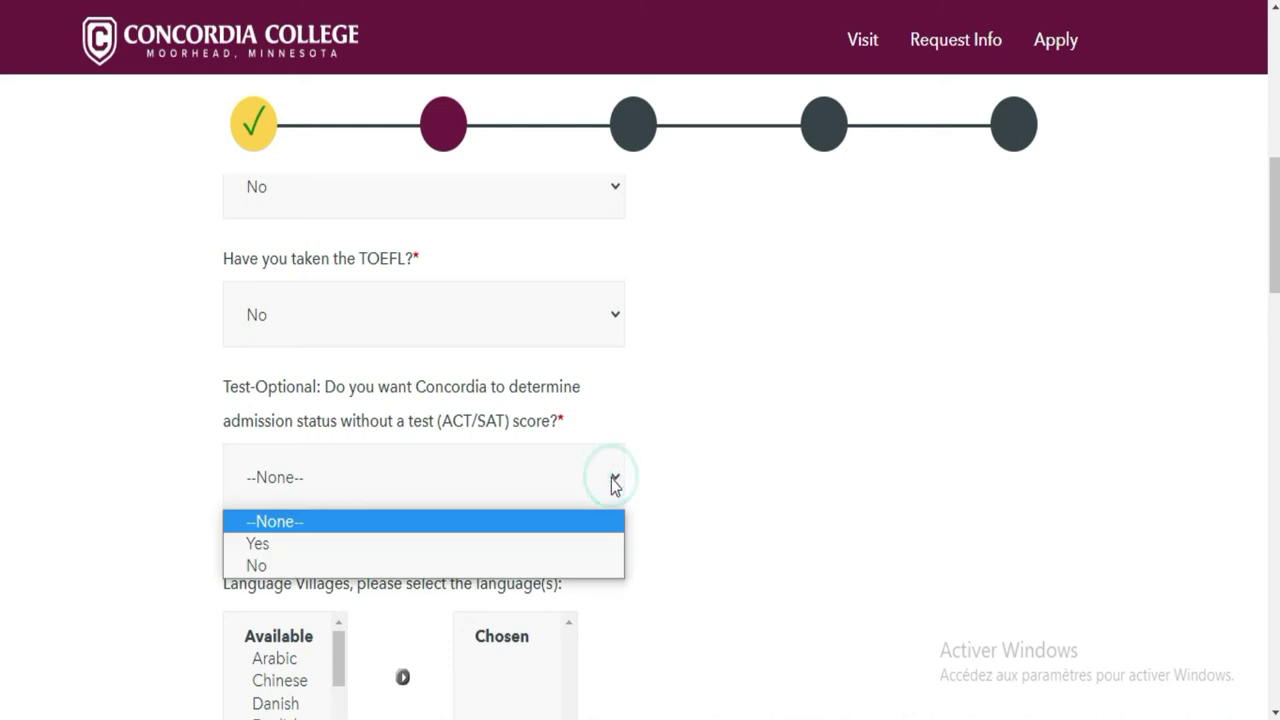
pyautogui.click(557, 544)
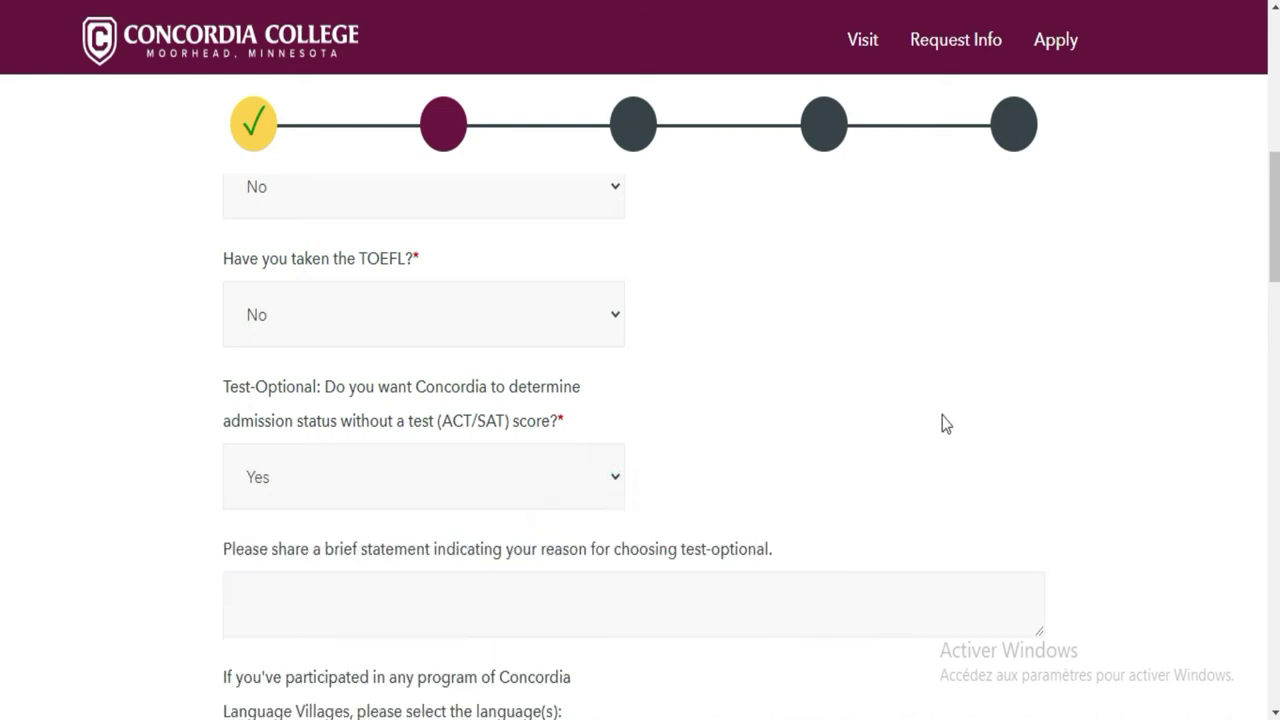
pyautogui.scroll(-1, 2, 257)
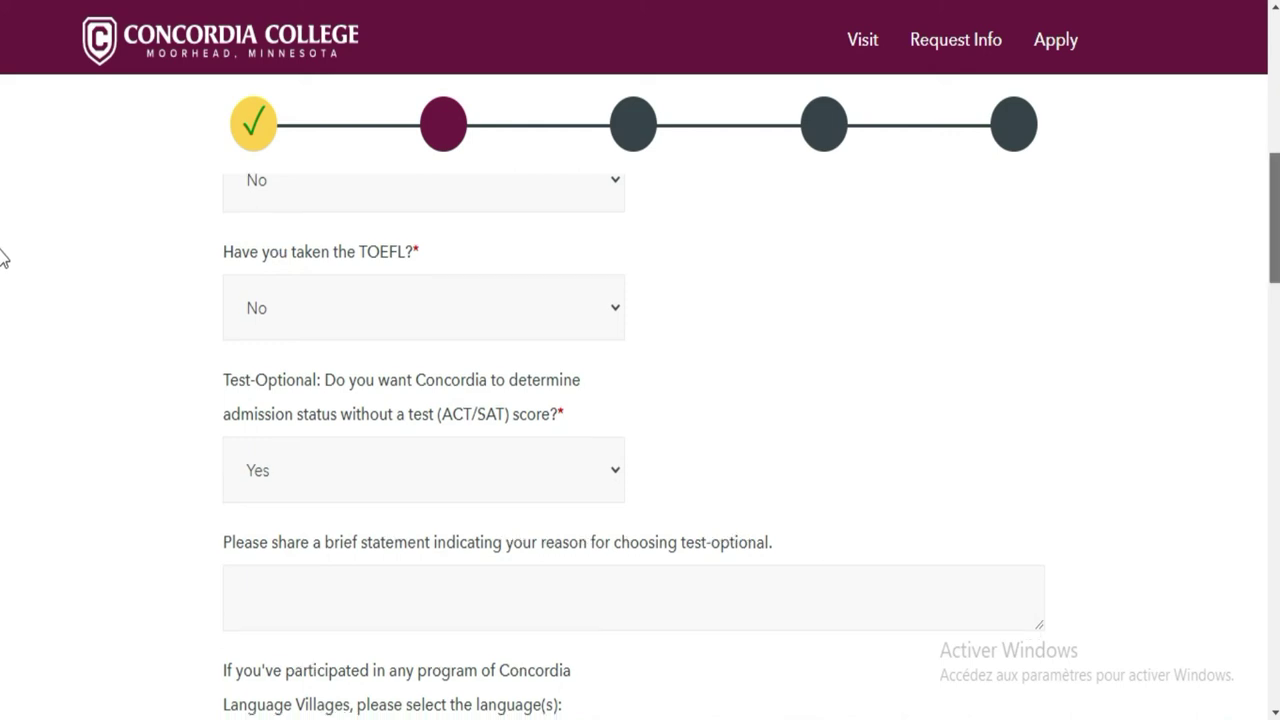
pyautogui.scroll(-2, 2, 265)
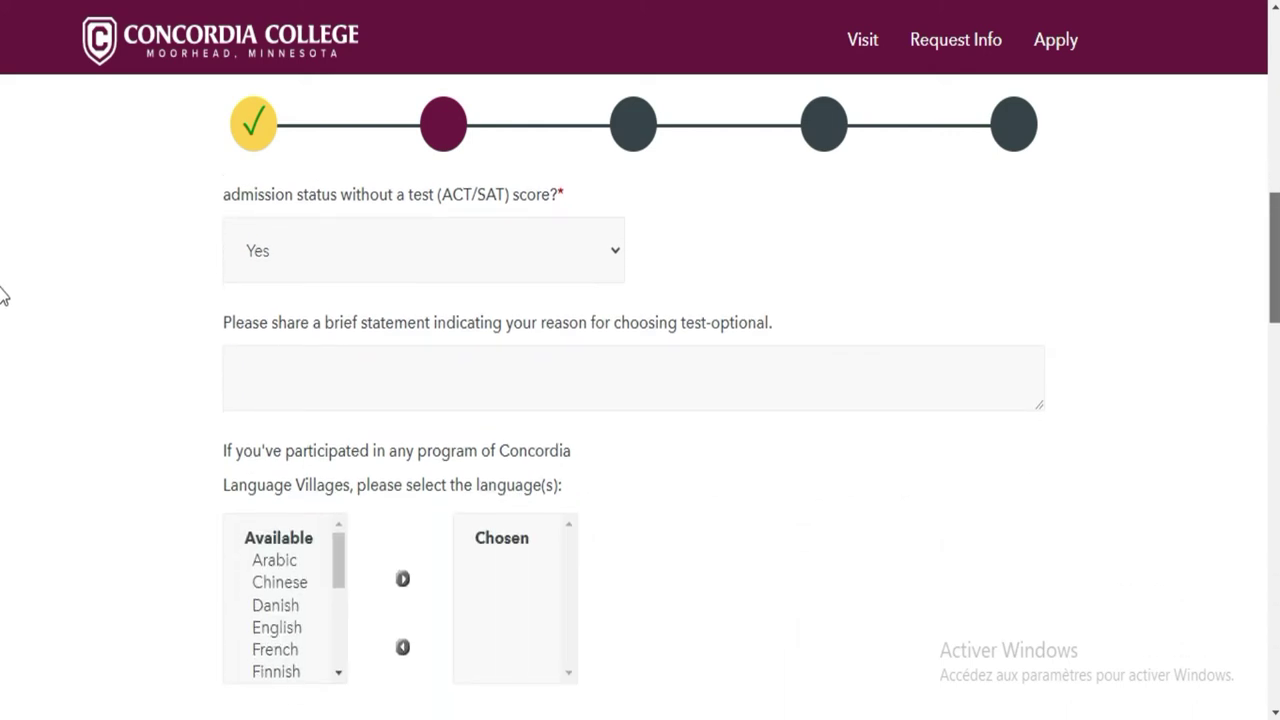
pyautogui.scroll(1, 2, 292)
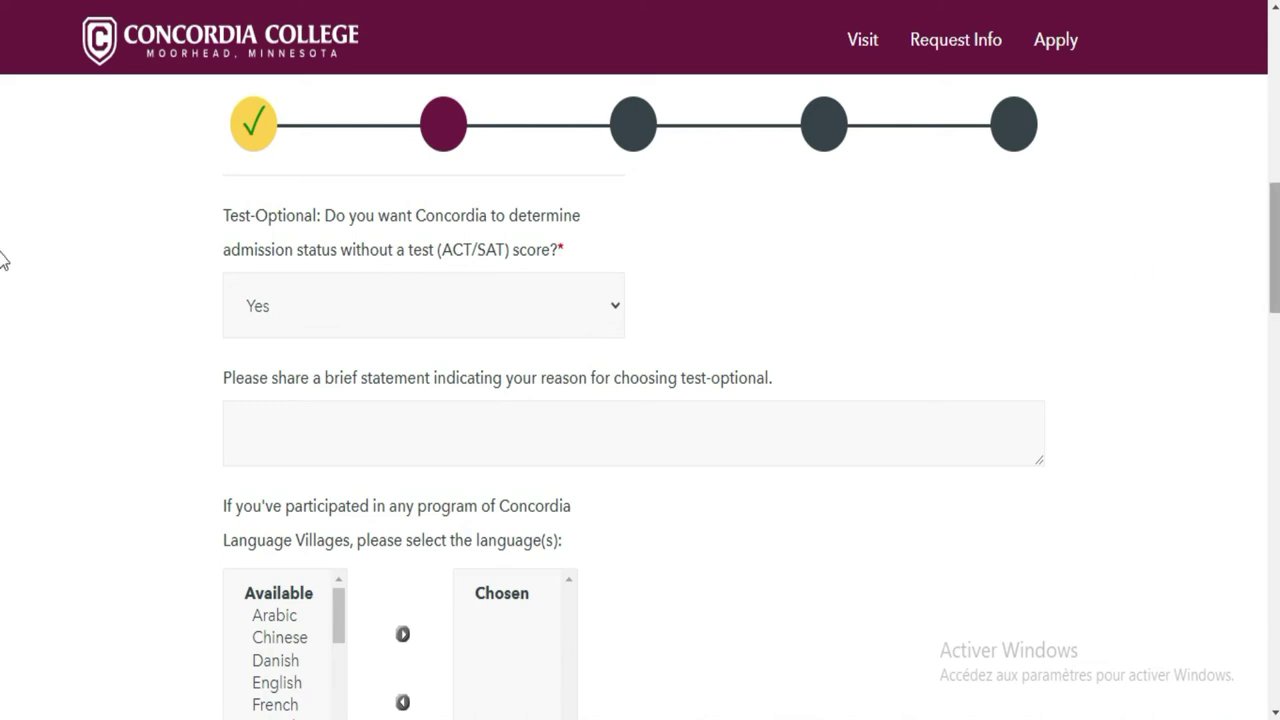
pyautogui.scroll(-3, 3, 259)
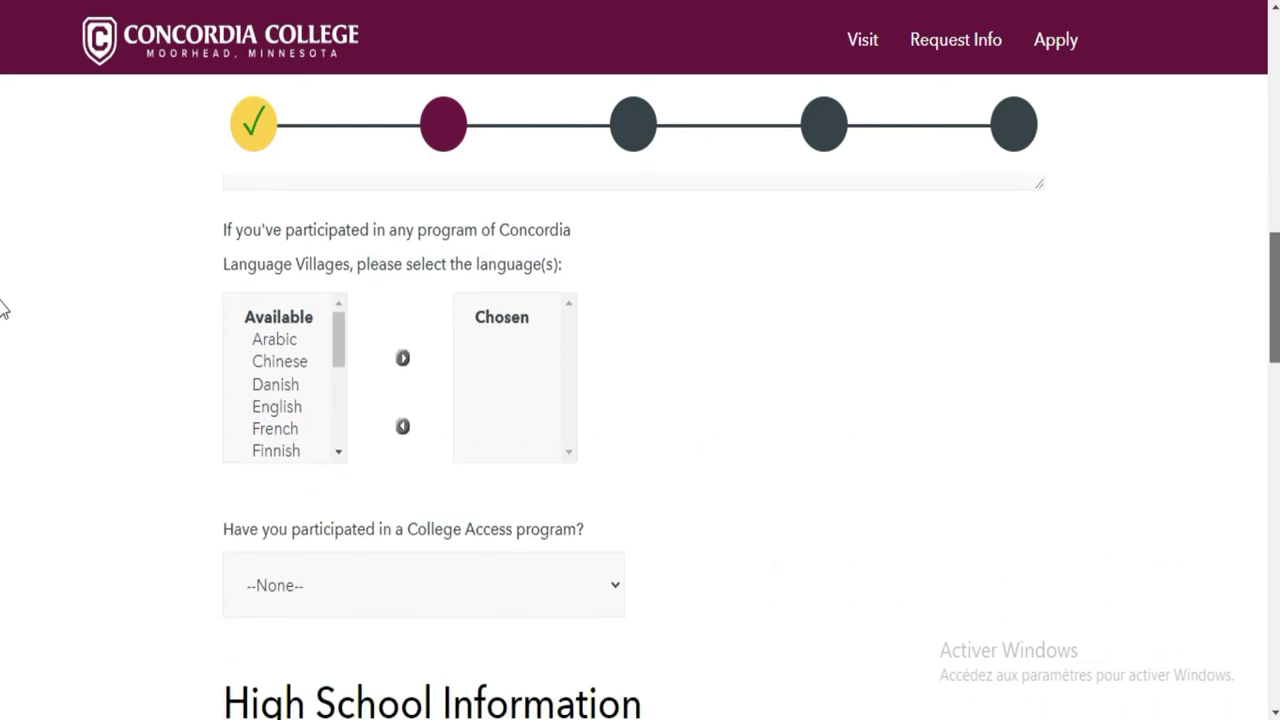
pyautogui.scroll(2, 3, 300)
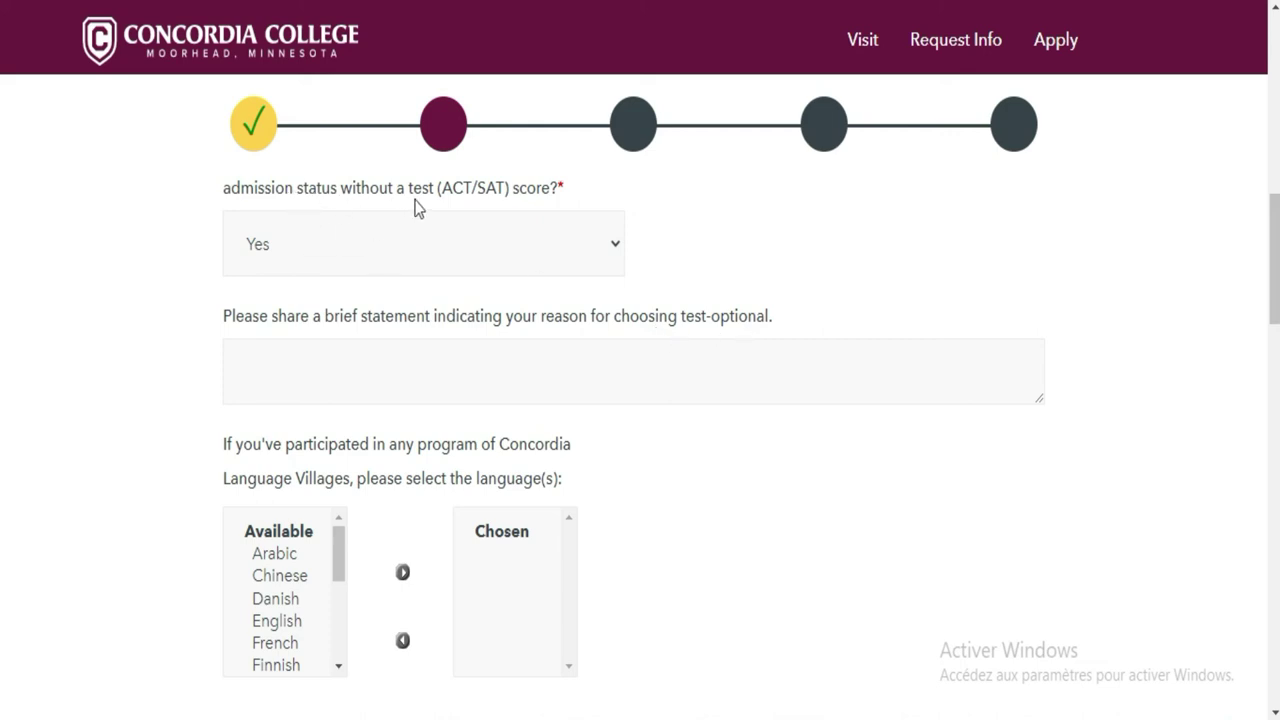
pyautogui.click(632, 362)
pyautogui.scroll(-2, 5, 310)
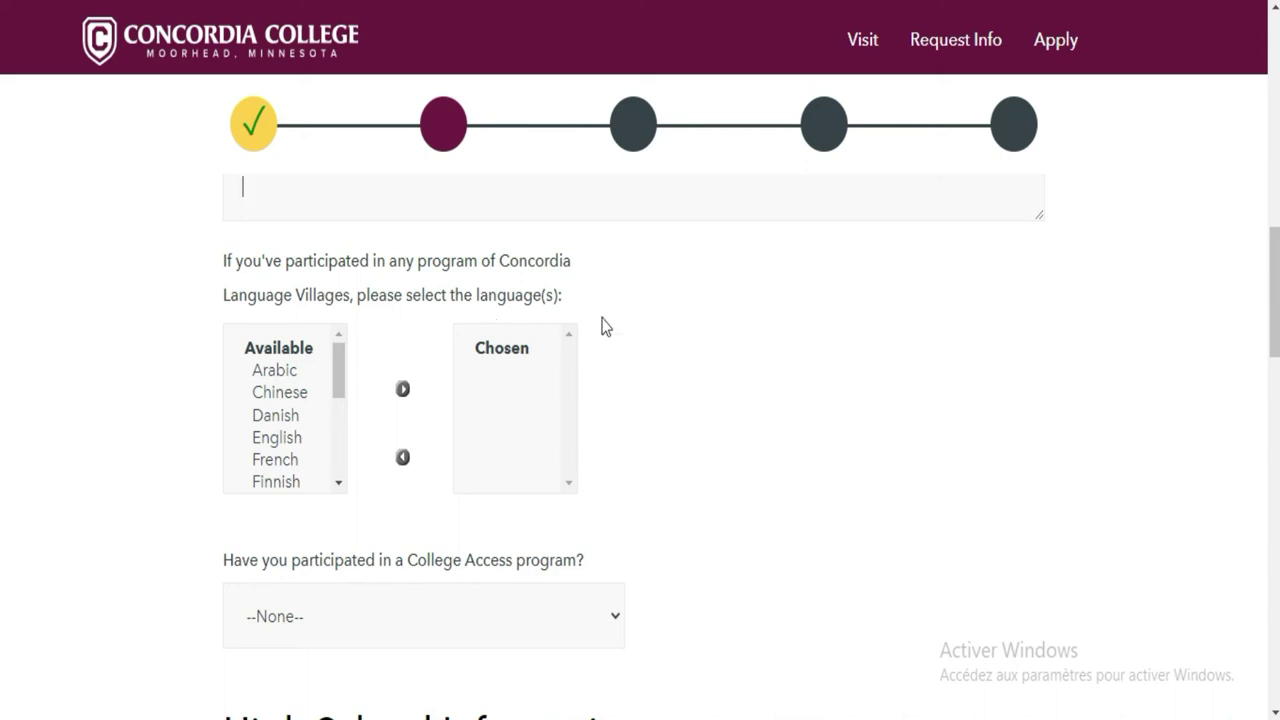
pyautogui.scroll(-2, 2, 305)
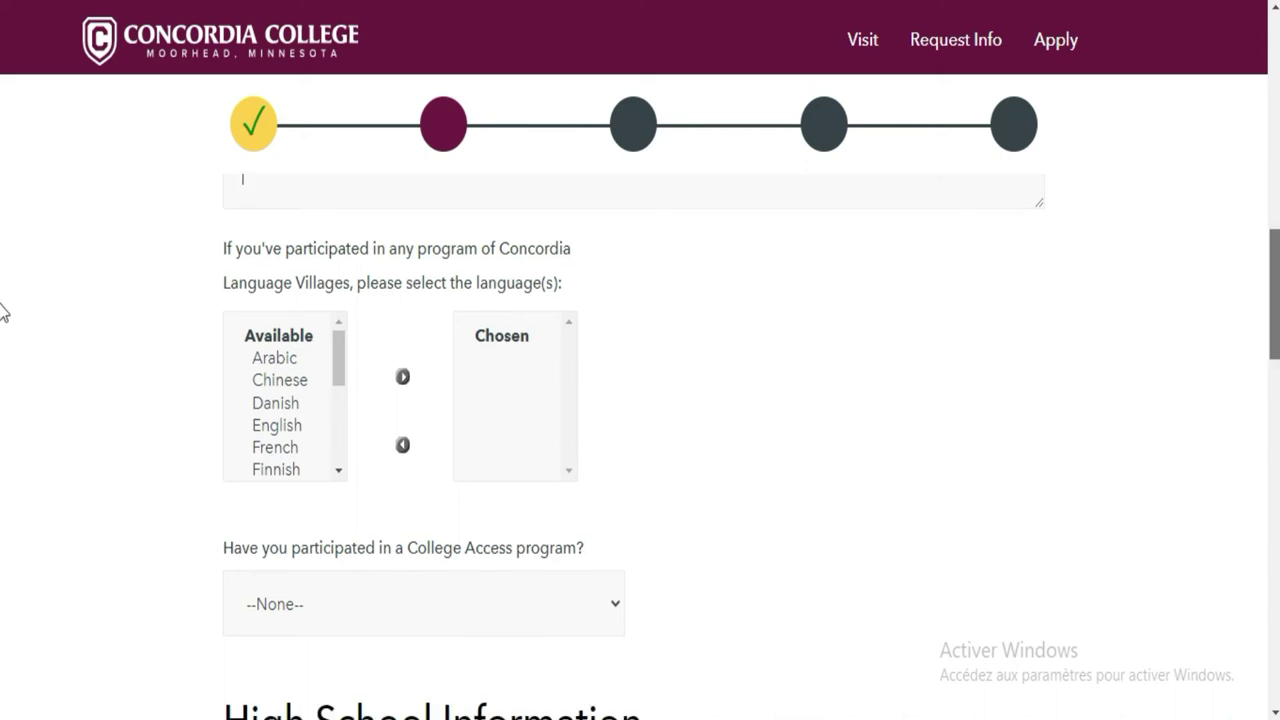
# Move French and English into the chosen Language Villages languages
pyautogui.scroll(2, 2, 305)
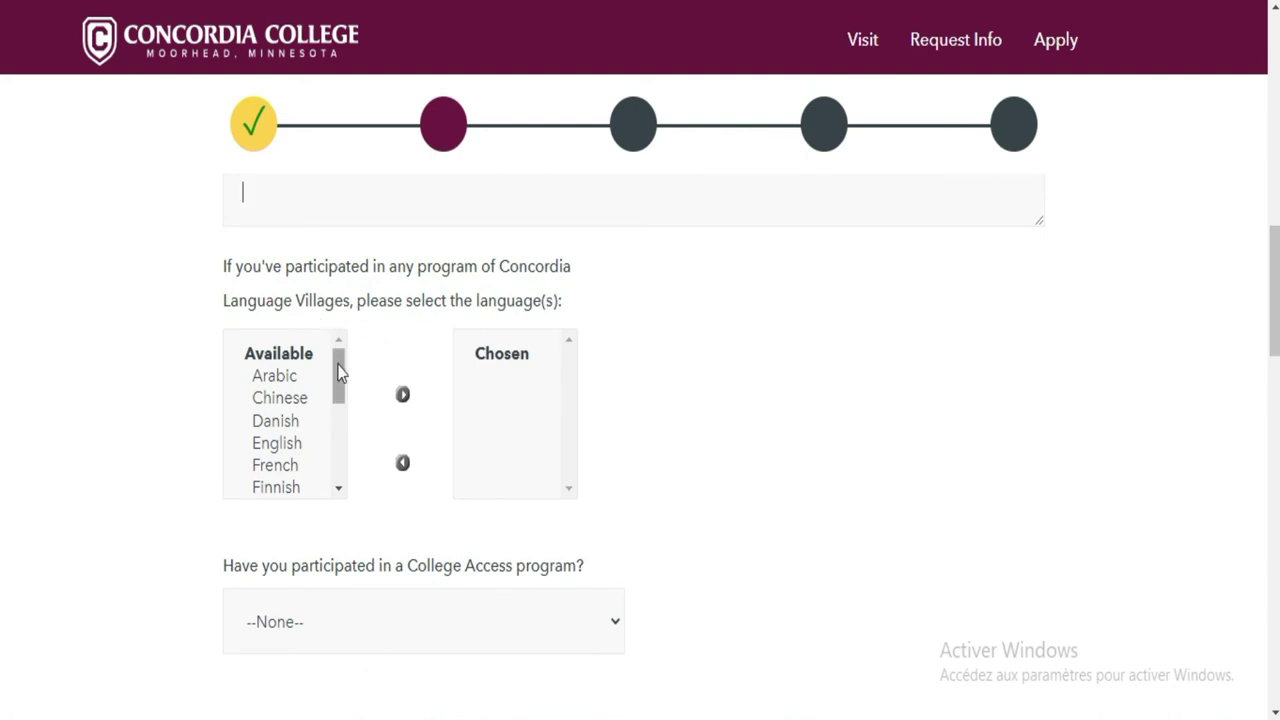
pyautogui.moveTo(338, 394); pyautogui.dragTo(337, 420)
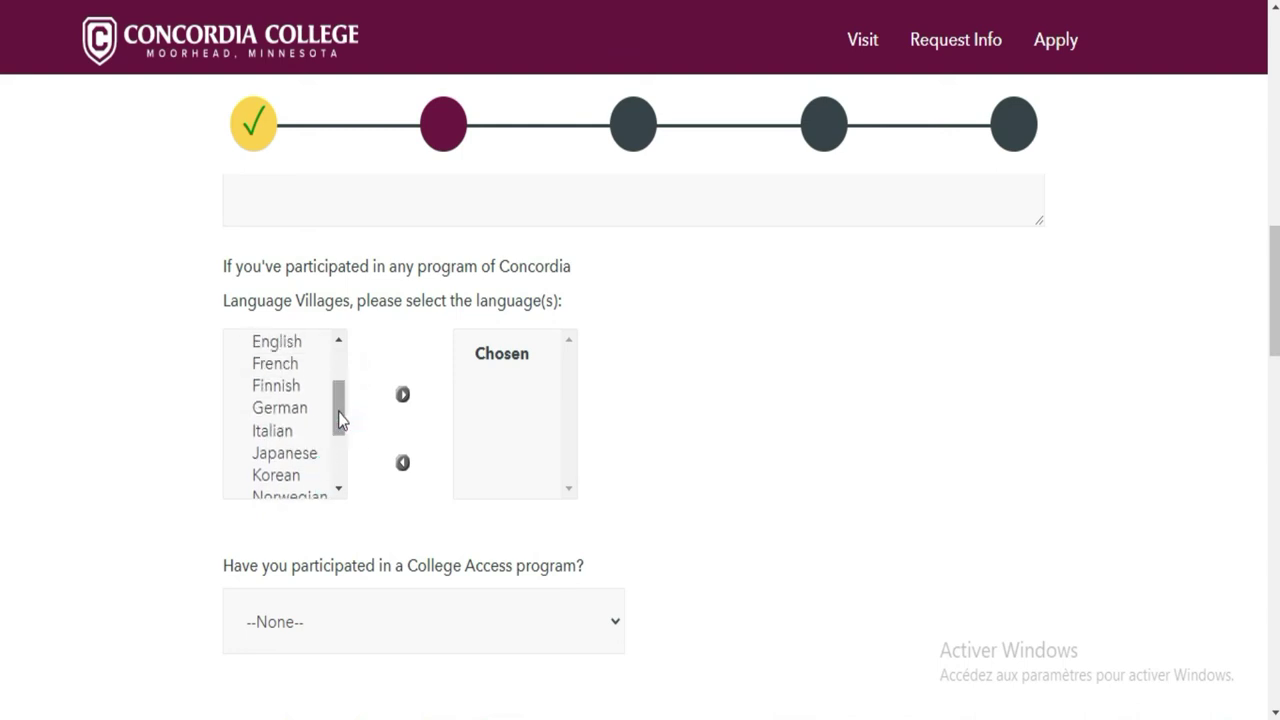
pyautogui.click(297, 369)
pyautogui.doubleClick(294, 368)
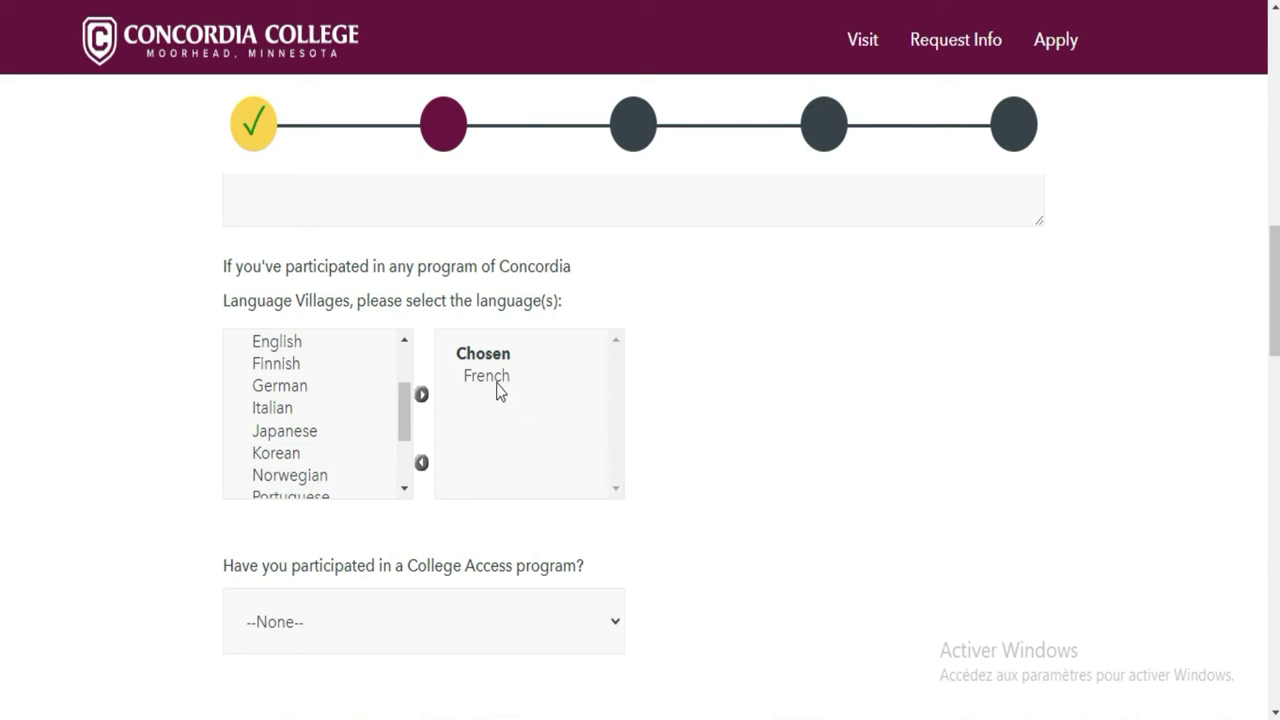
pyautogui.scroll(1, 293, 347)
pyautogui.doubleClick(289, 340)
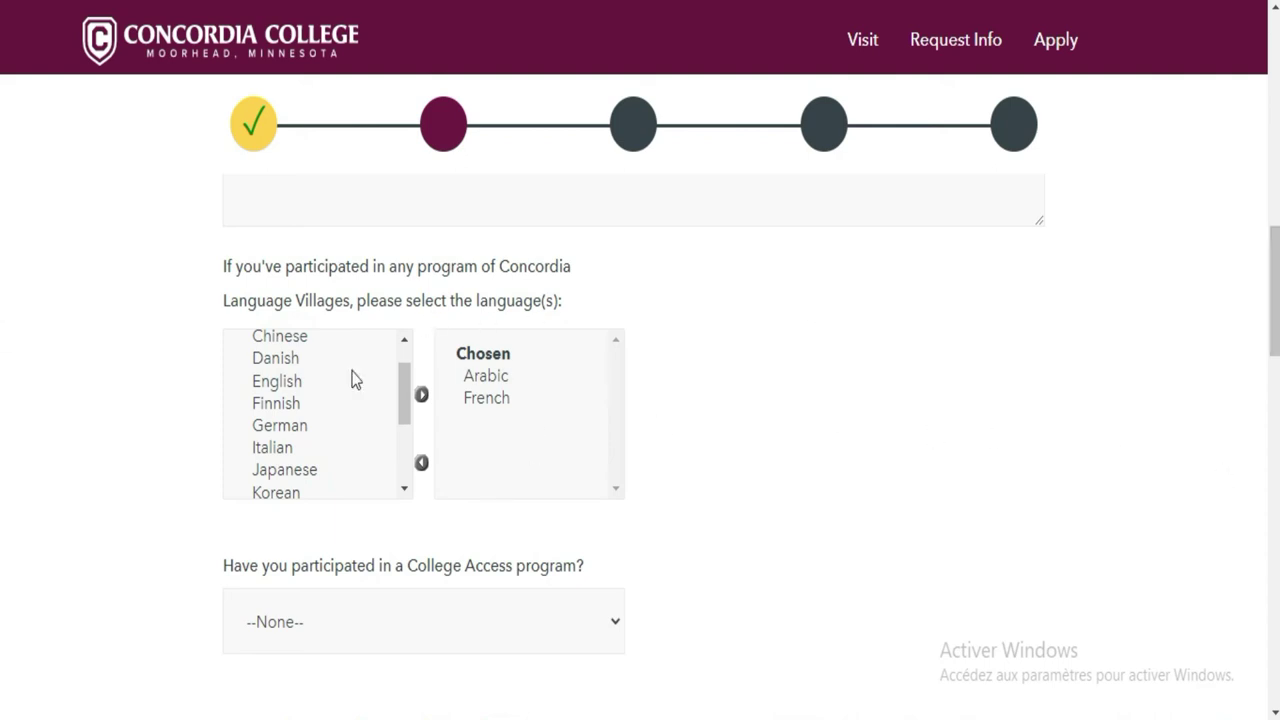
pyautogui.doubleClick(488, 375)
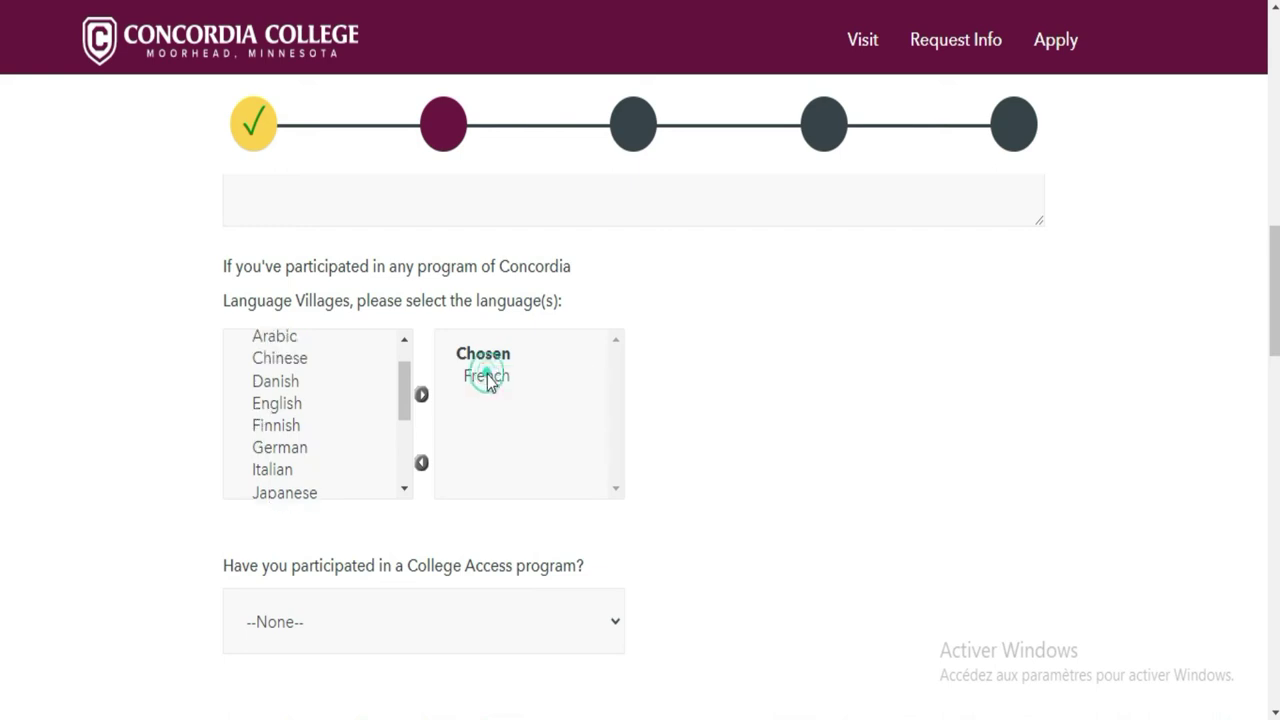
pyautogui.doubleClick(277, 405)
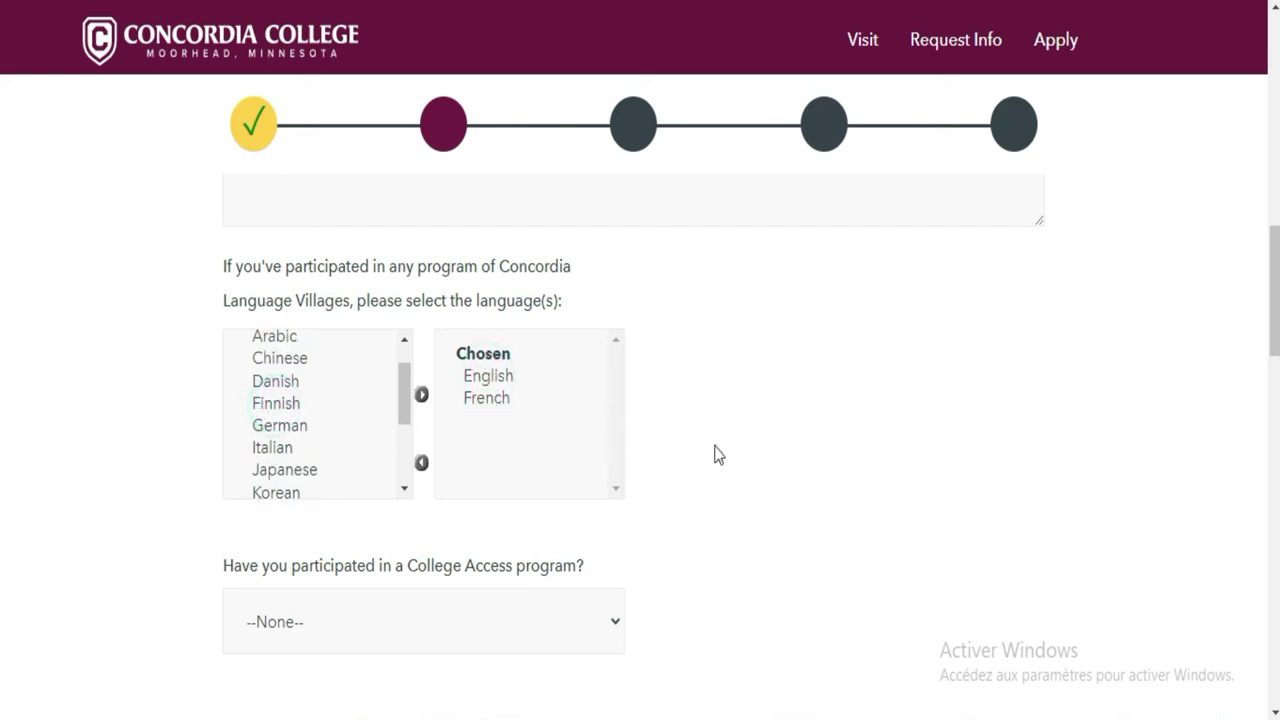
# Answer No to the College Access program question
pyautogui.scroll(-2, 3, 345)
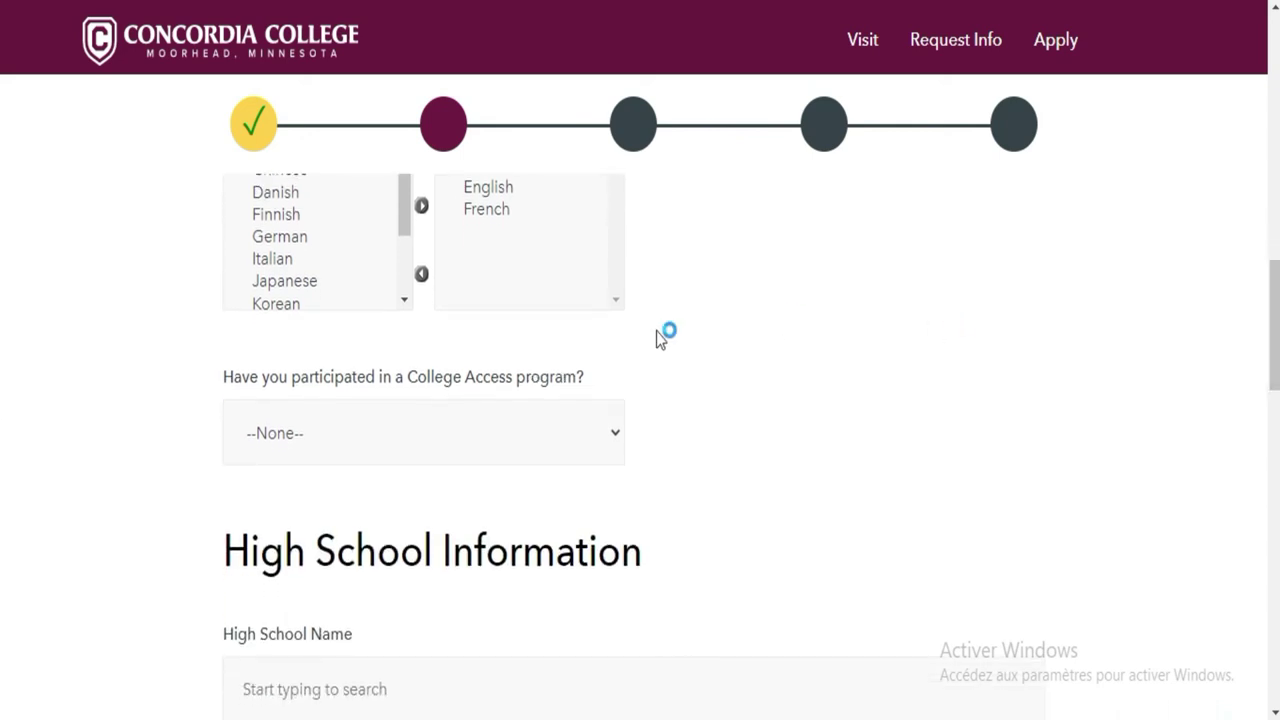
pyautogui.click(557, 436)
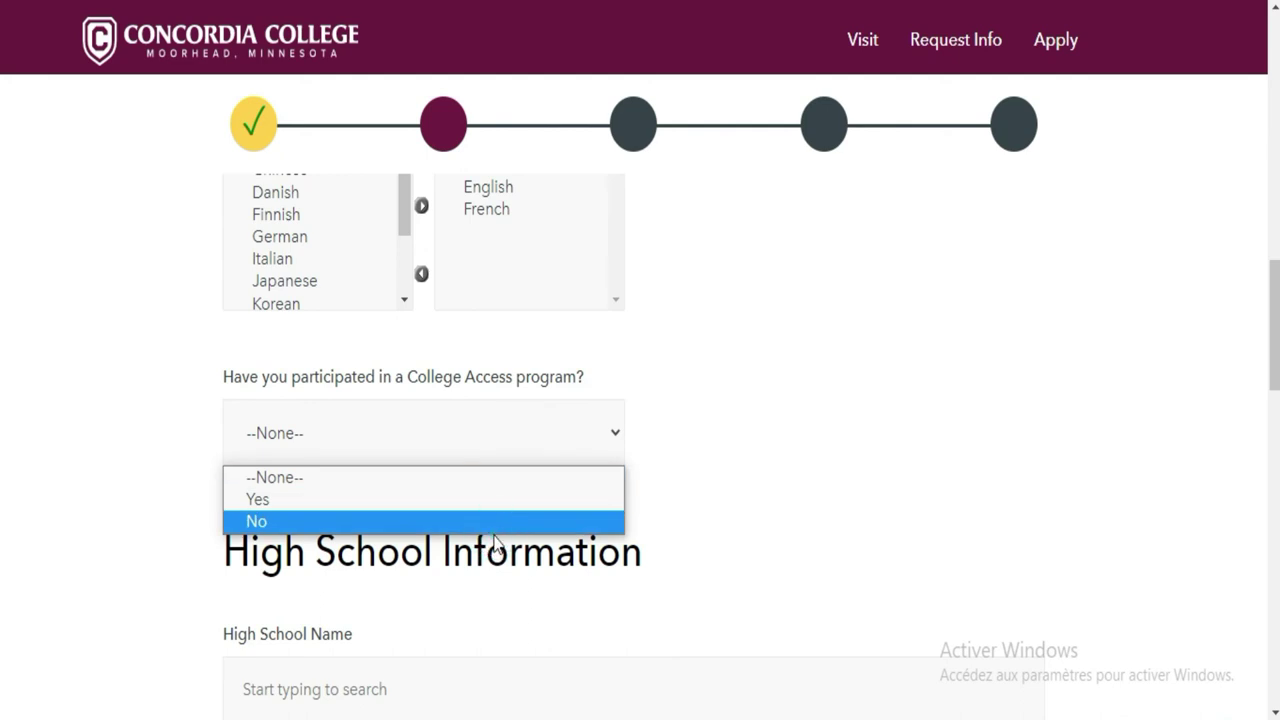
pyautogui.click(505, 522)
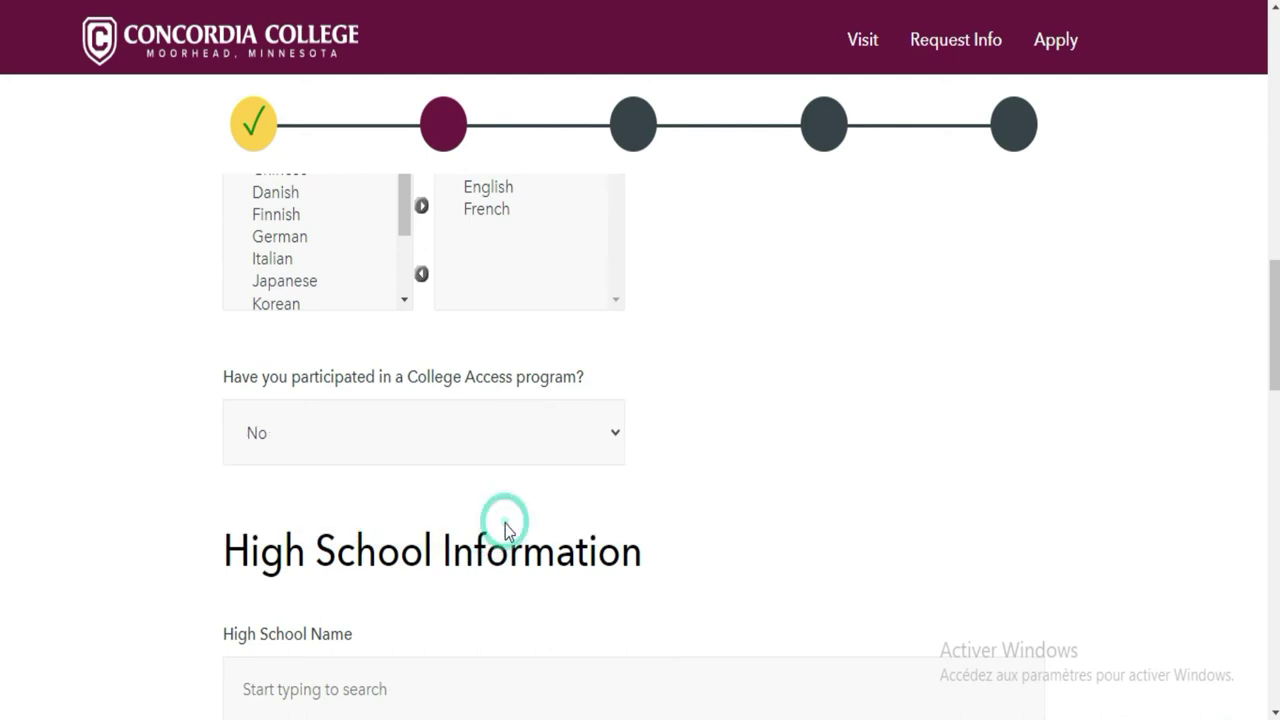
pyautogui.scroll(-3, 3, 360)
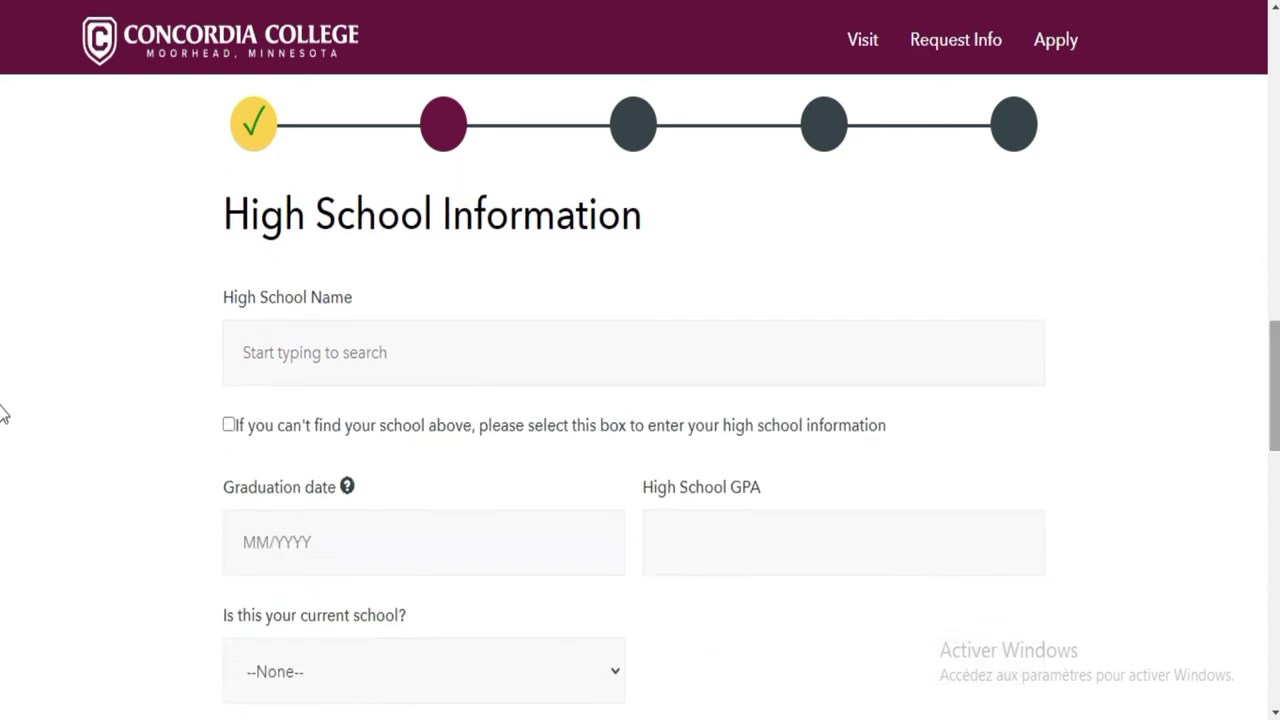
pyautogui.click(397, 355)
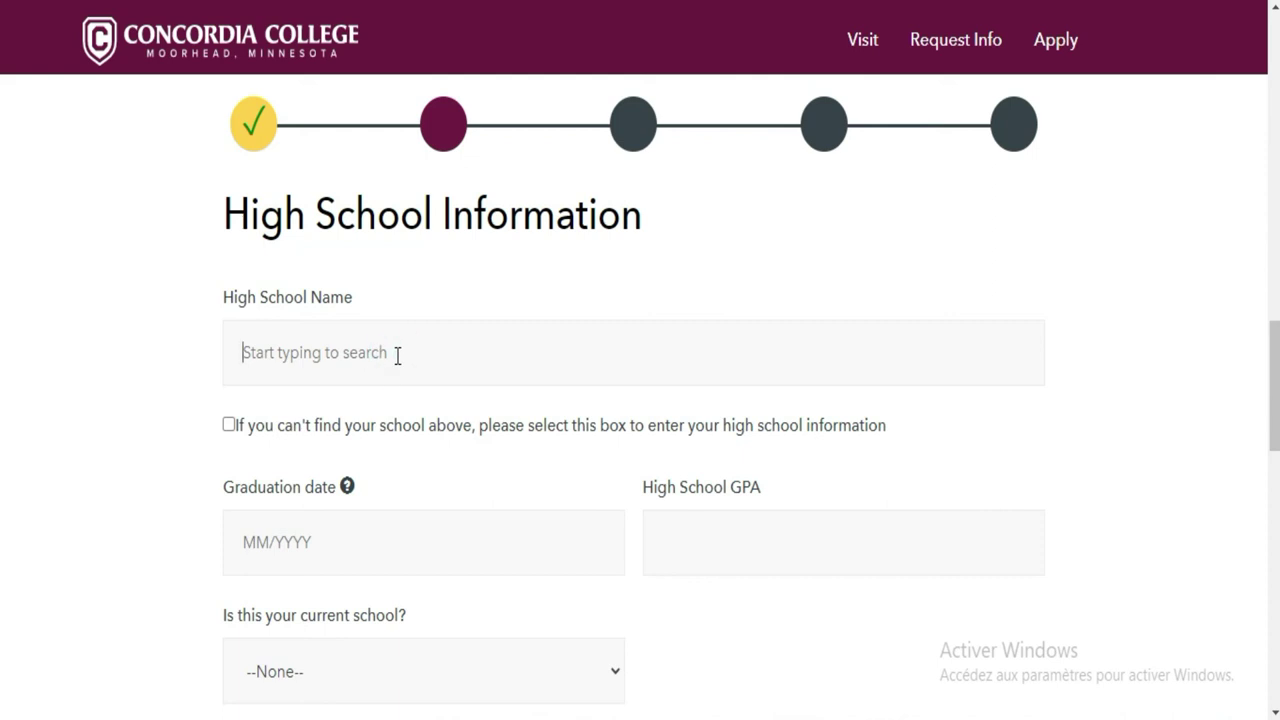
pyautogui.click(410, 356)
pyautogui.scroll(-1, 3, 370)
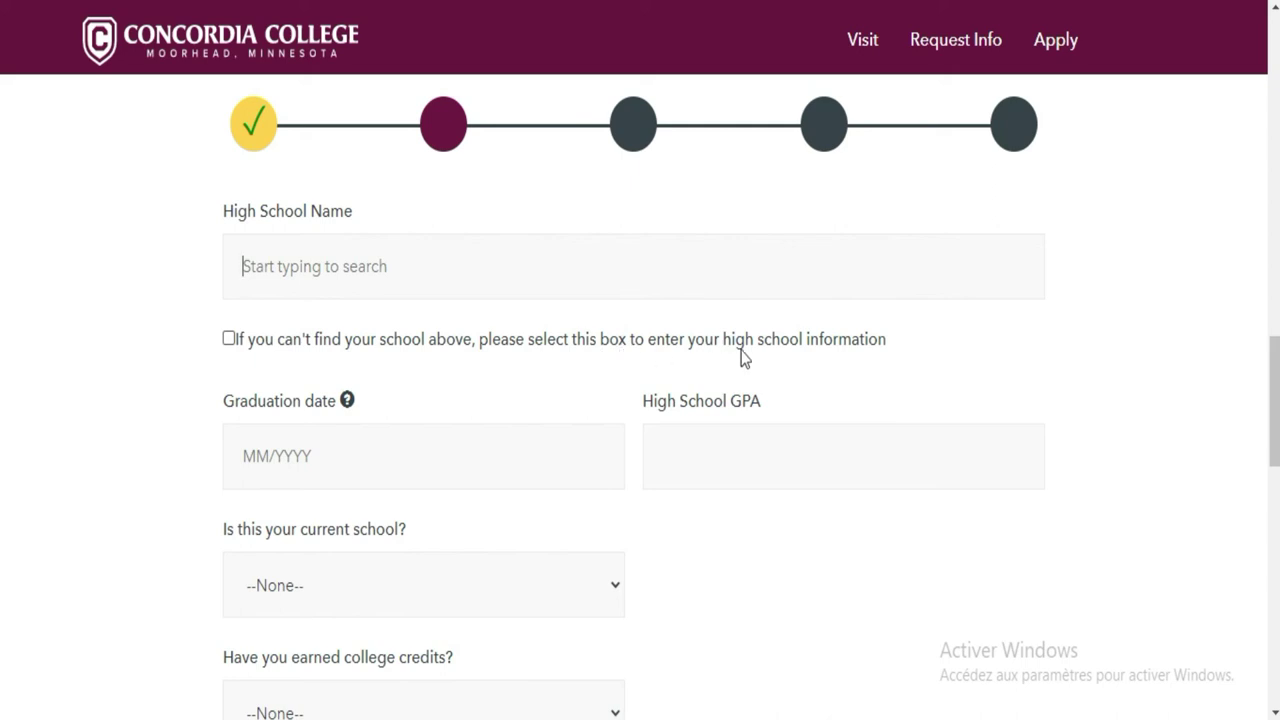
pyautogui.click(623, 266)
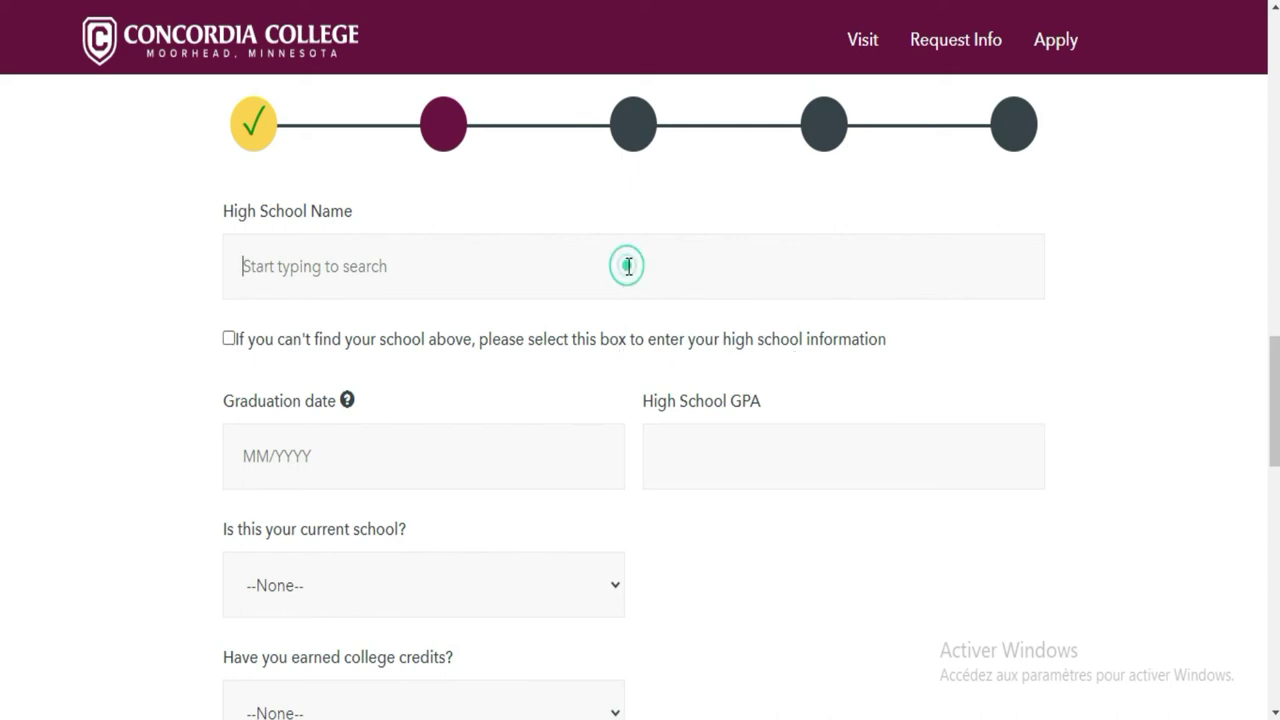
pyautogui.click(229, 340)
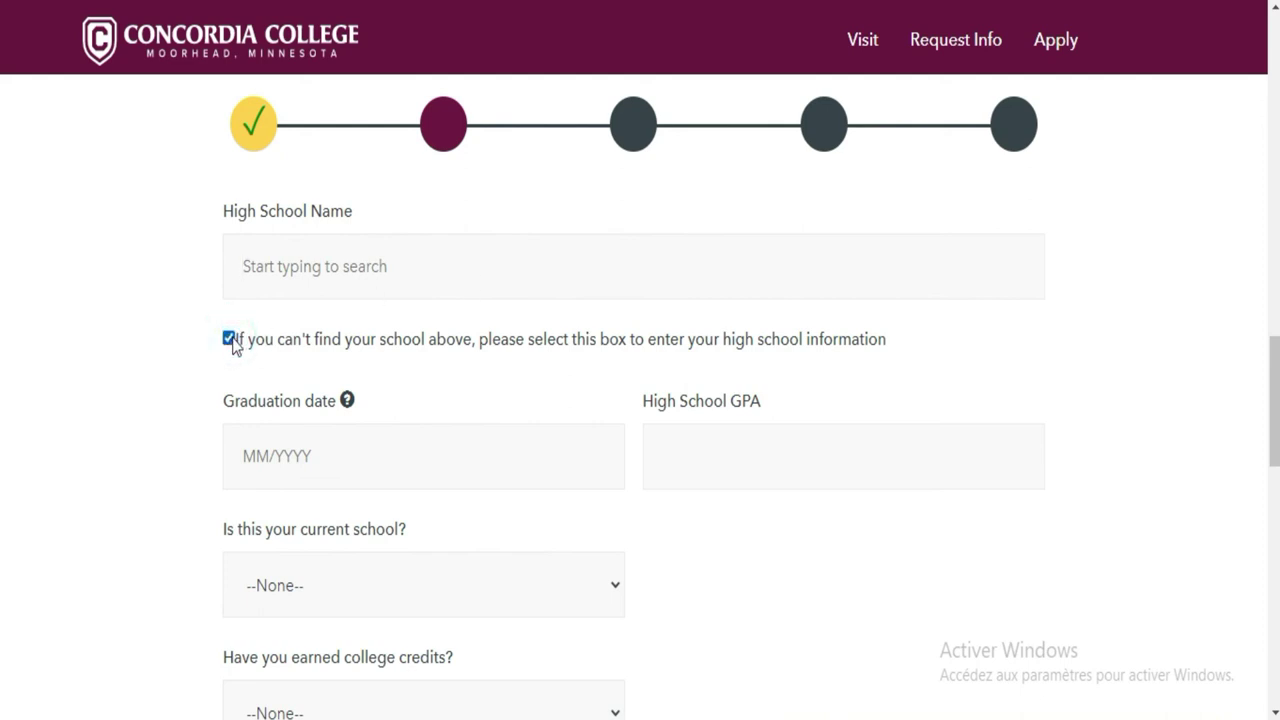
pyautogui.click(410, 259)
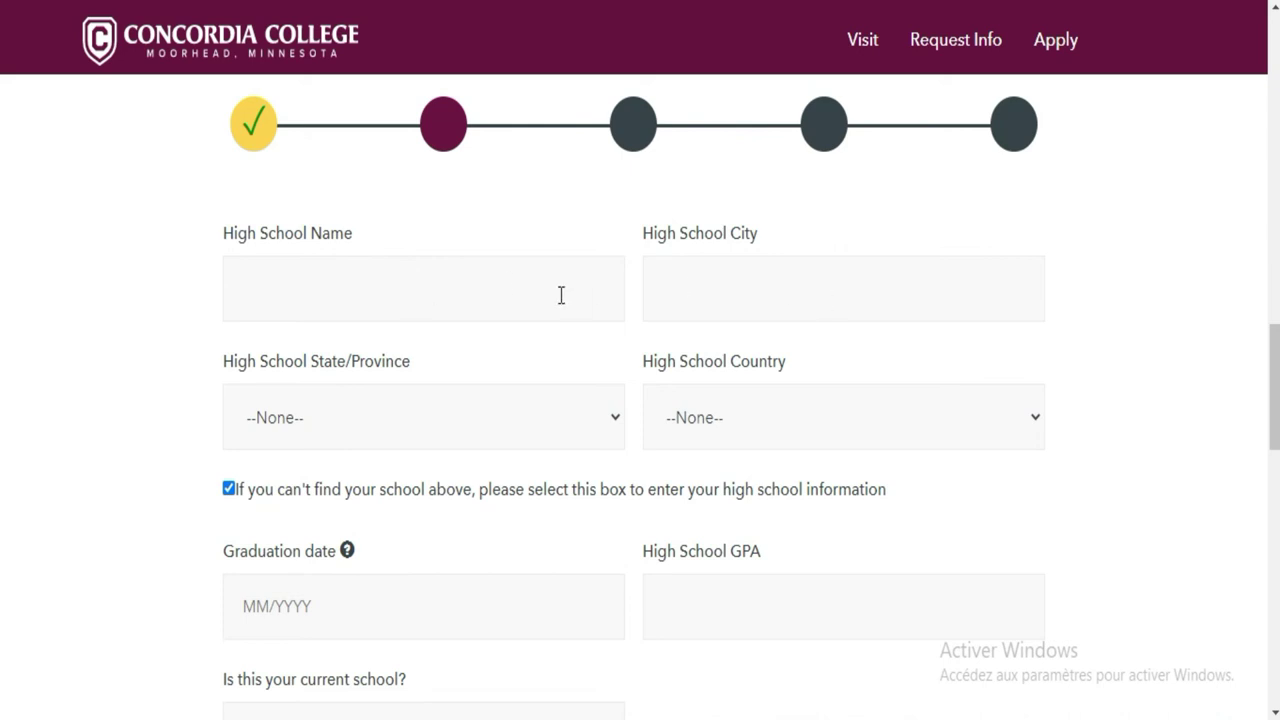
pyautogui.click(231, 490)
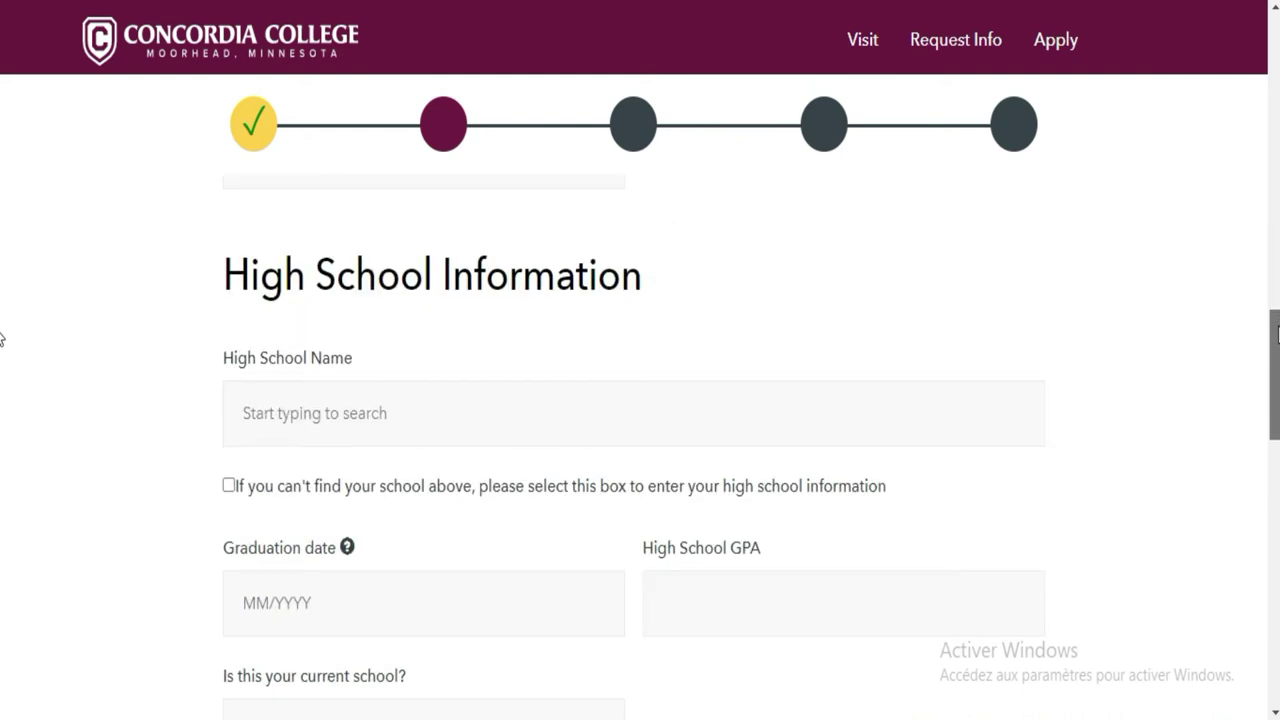
pyautogui.click(653, 417)
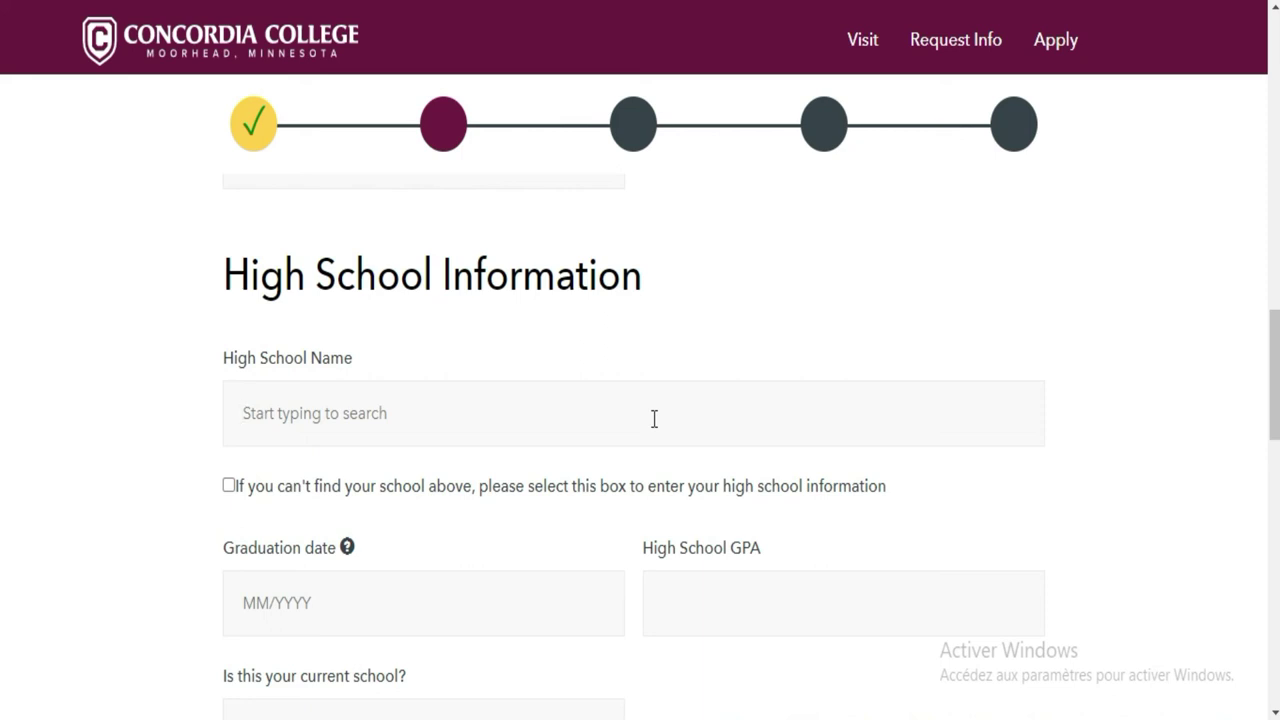
pyautogui.write('TECHNI')
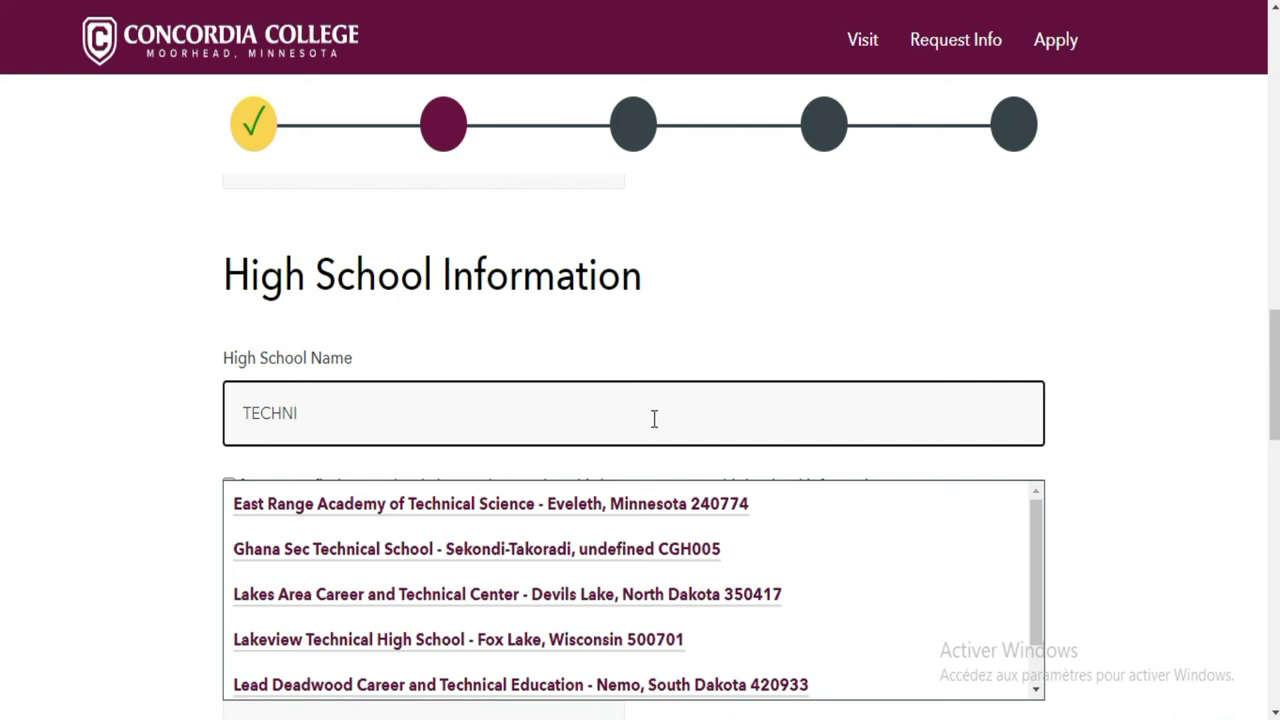
pyautogui.press('BackSpace')
pyautogui.press('BackSpace')
pyautogui.press('BackSpace')
pyautogui.press('BackSpace')
pyautogui.press('BackSpace')
pyautogui.press('BackSpace')
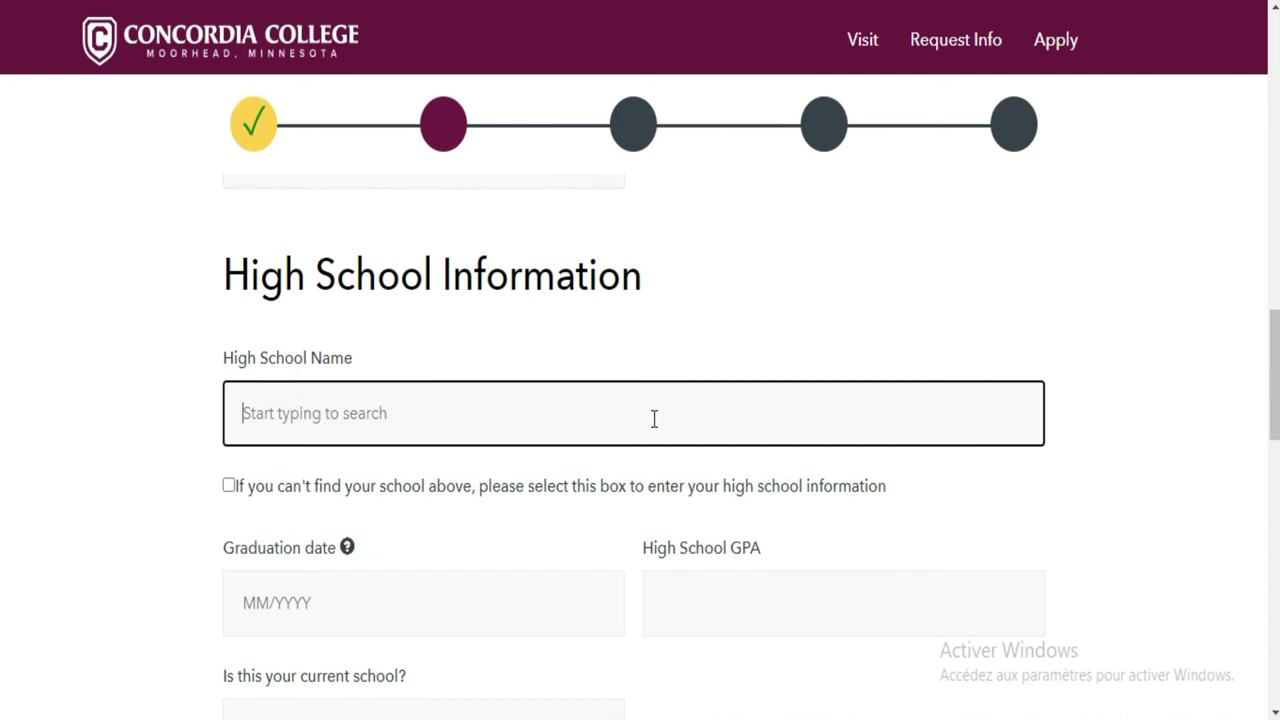
pyautogui.write('Ivory')
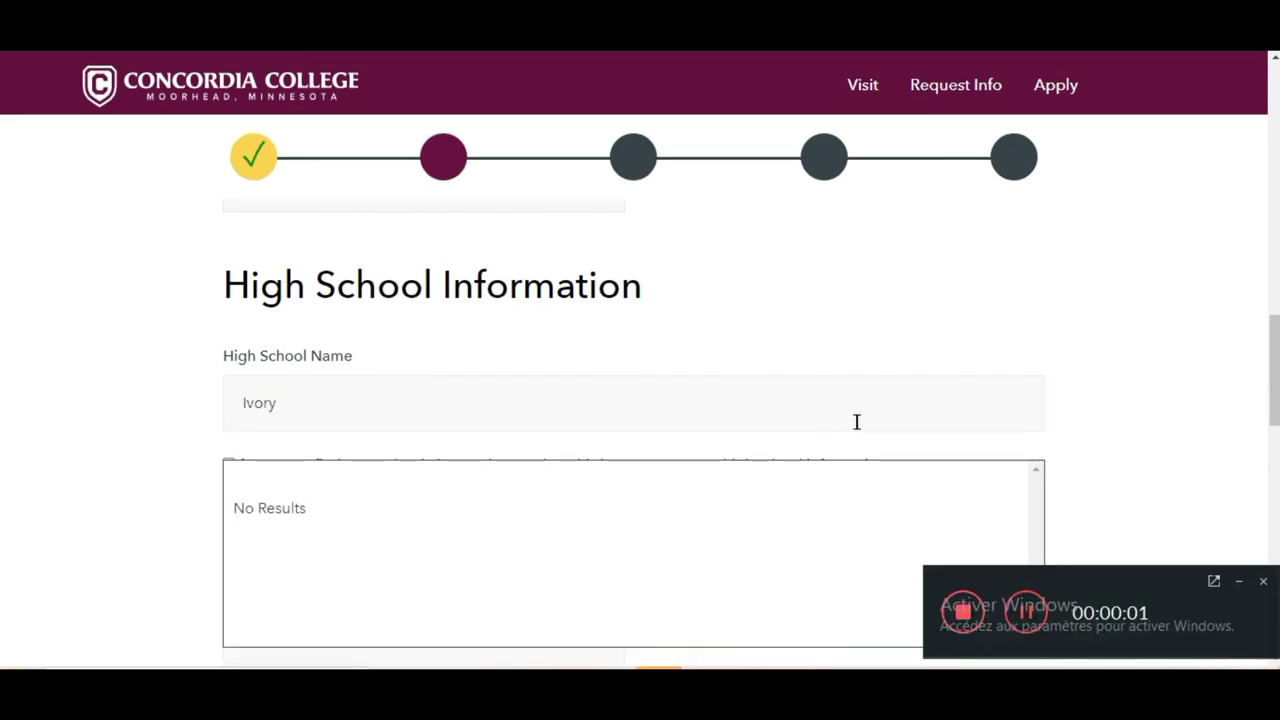
pyautogui.click(1238, 581)
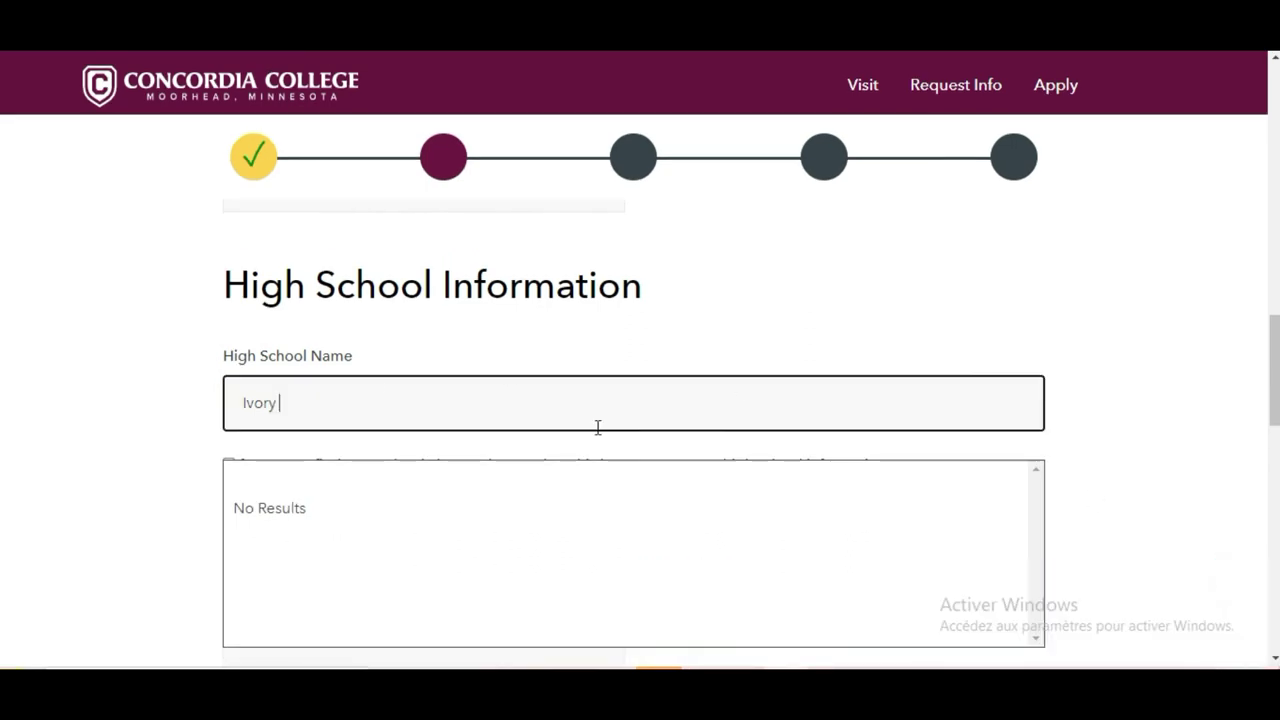
pyautogui.write('coast')
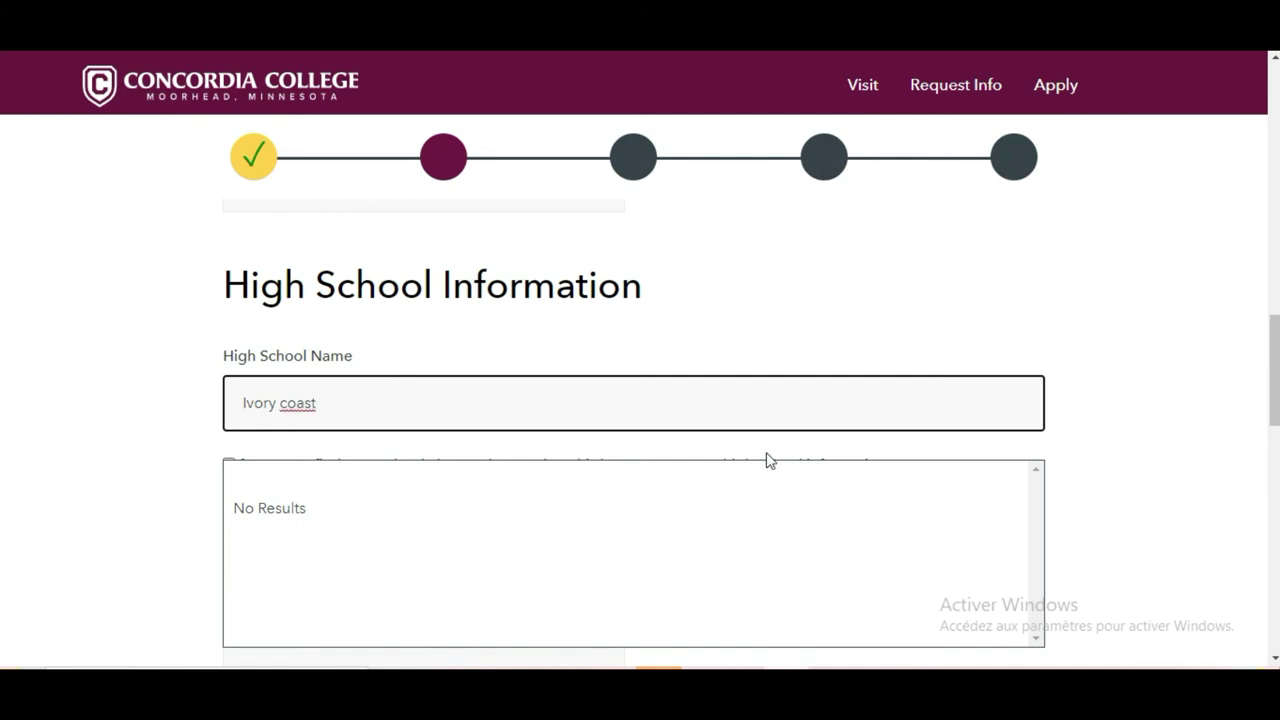
pyautogui.press('BackSpace')
pyautogui.press('BackSpace')
pyautogui.press('BackSpace')
pyautogui.press('BackSpace')
pyautogui.press('BackSpace')
pyautogui.press('BackSpace')
pyautogui.press('BackSpace')
pyautogui.press('BackSpace')
pyautogui.press('BackSpace')
pyautogui.press('BackSpace')
pyautogui.press('BackSpace')
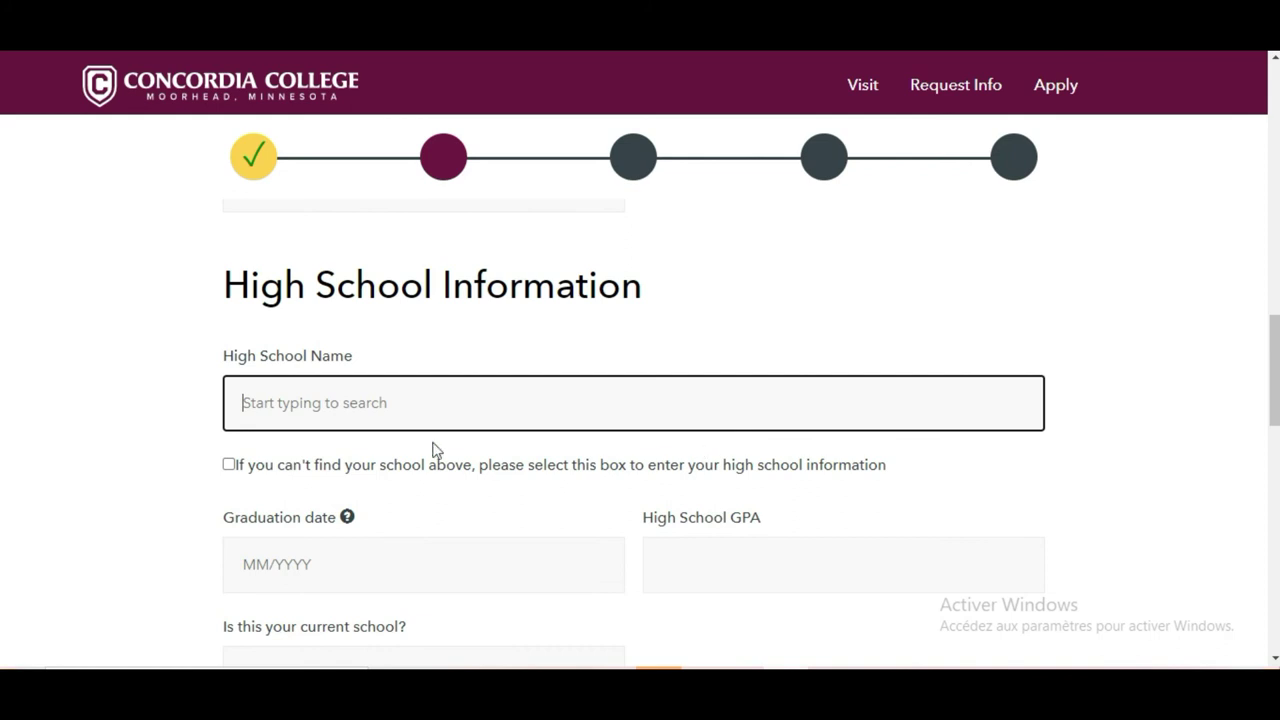
pyautogui.click(228, 466)
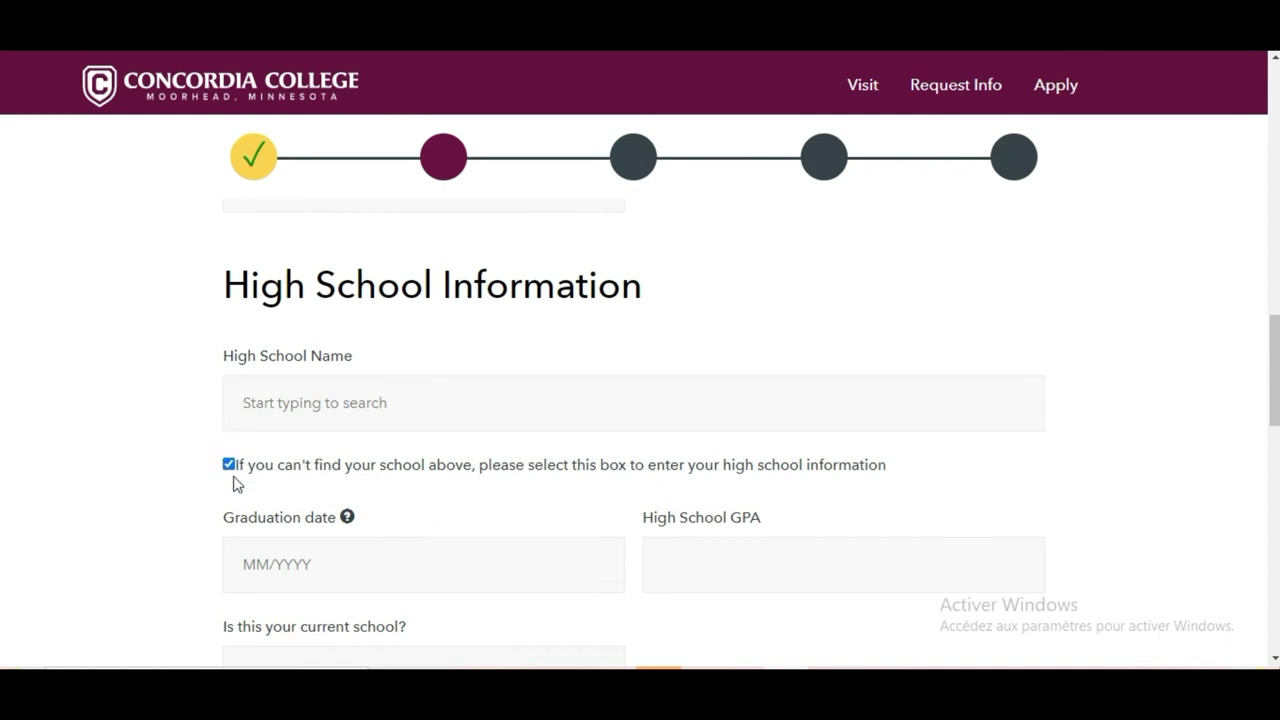
pyautogui.click(476, 415)
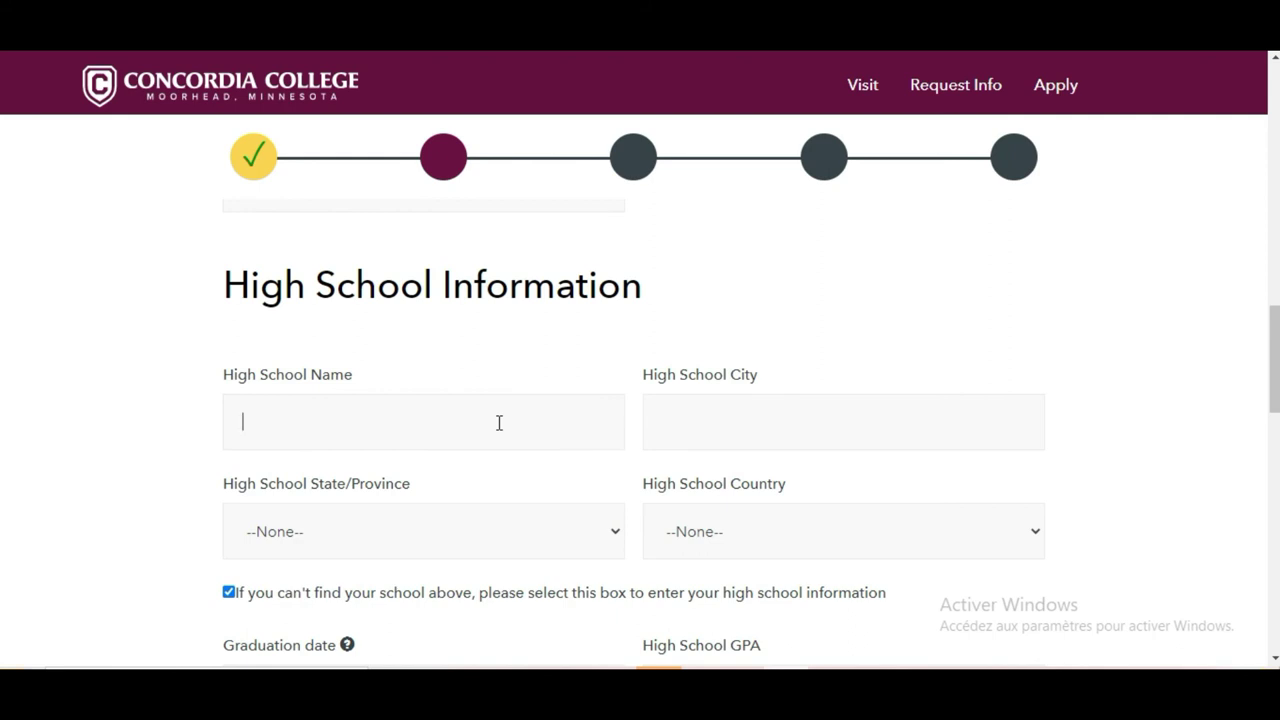
pyautogui.write('Imk')
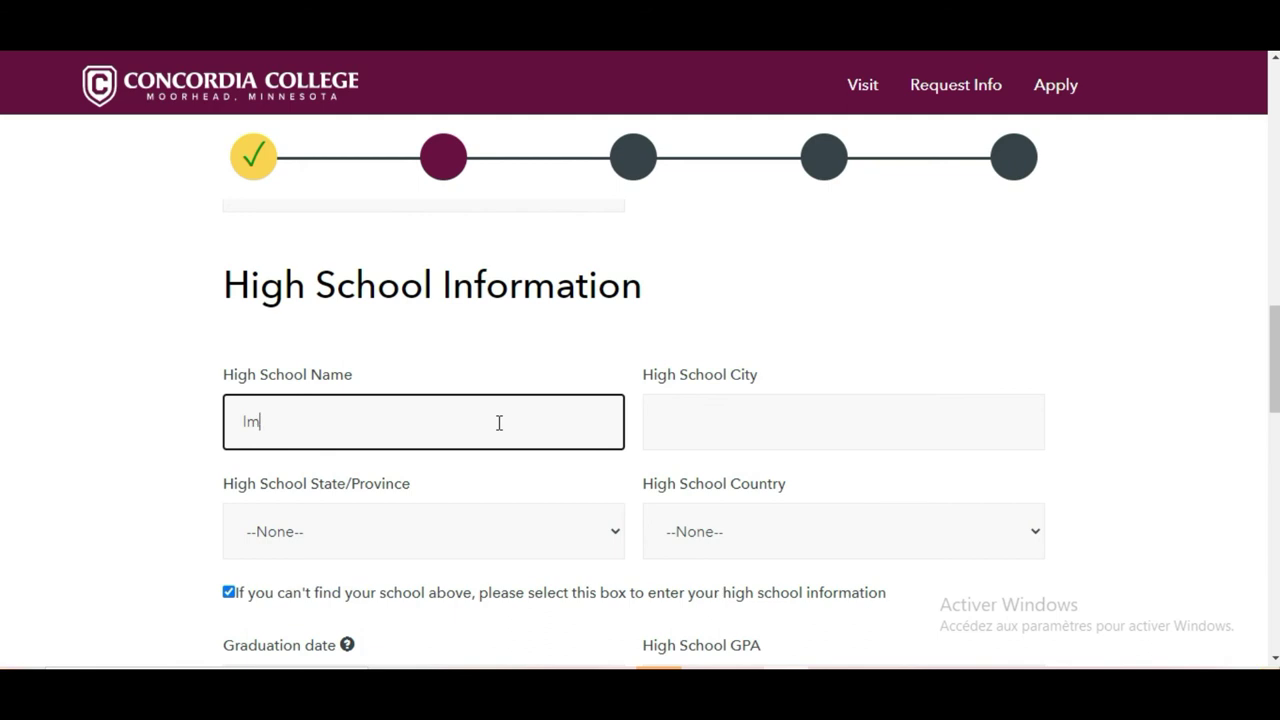
pyautogui.click(726, 421)
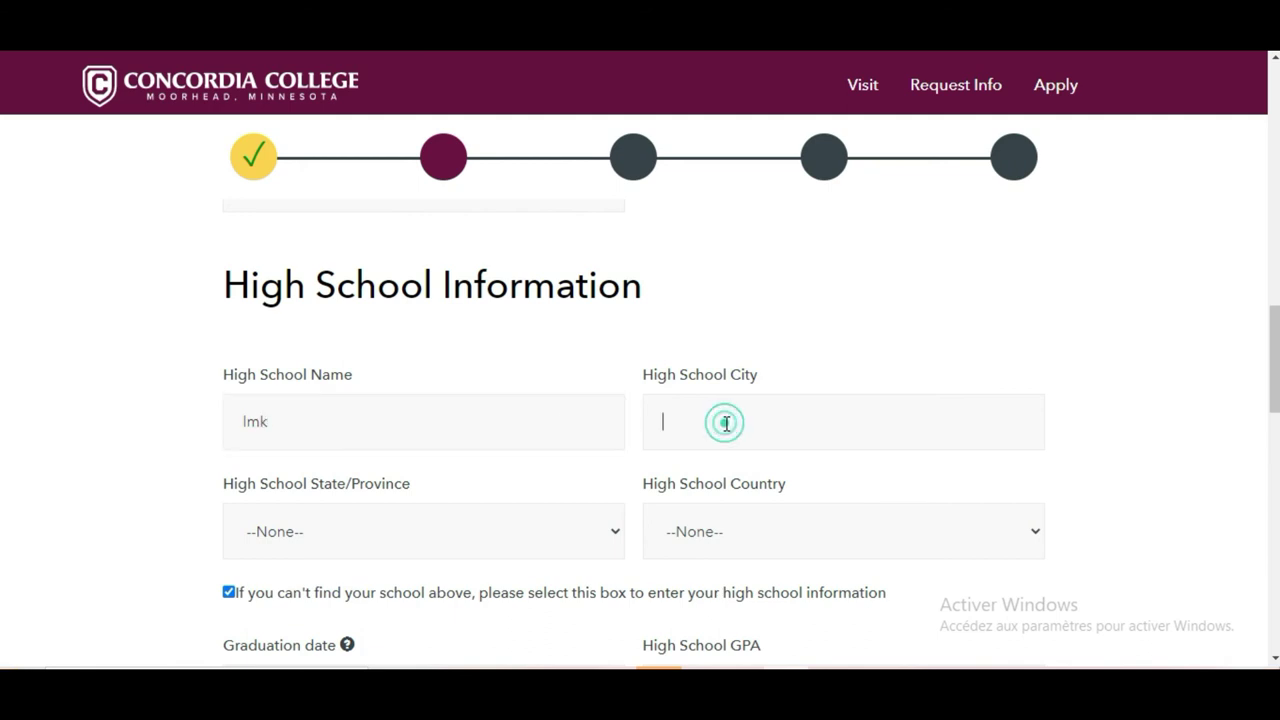
pyautogui.write('ab')
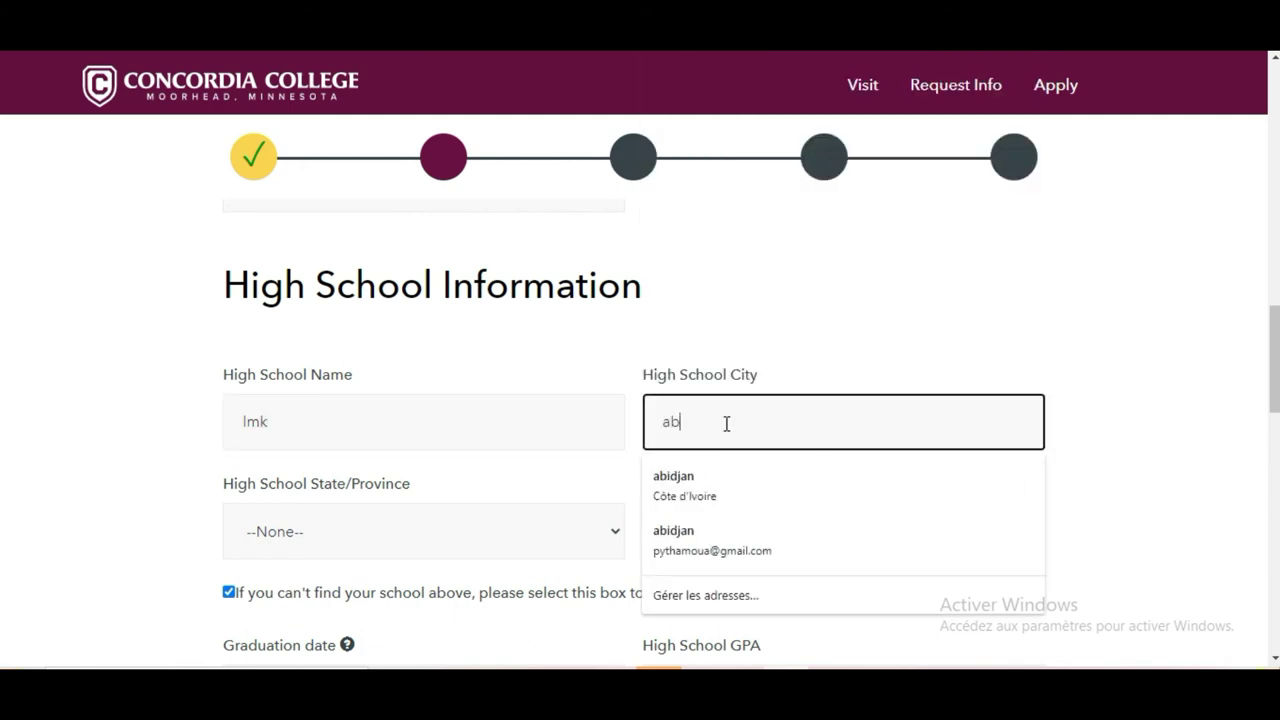
pyautogui.write('idjan')
pyautogui.click(451, 540)
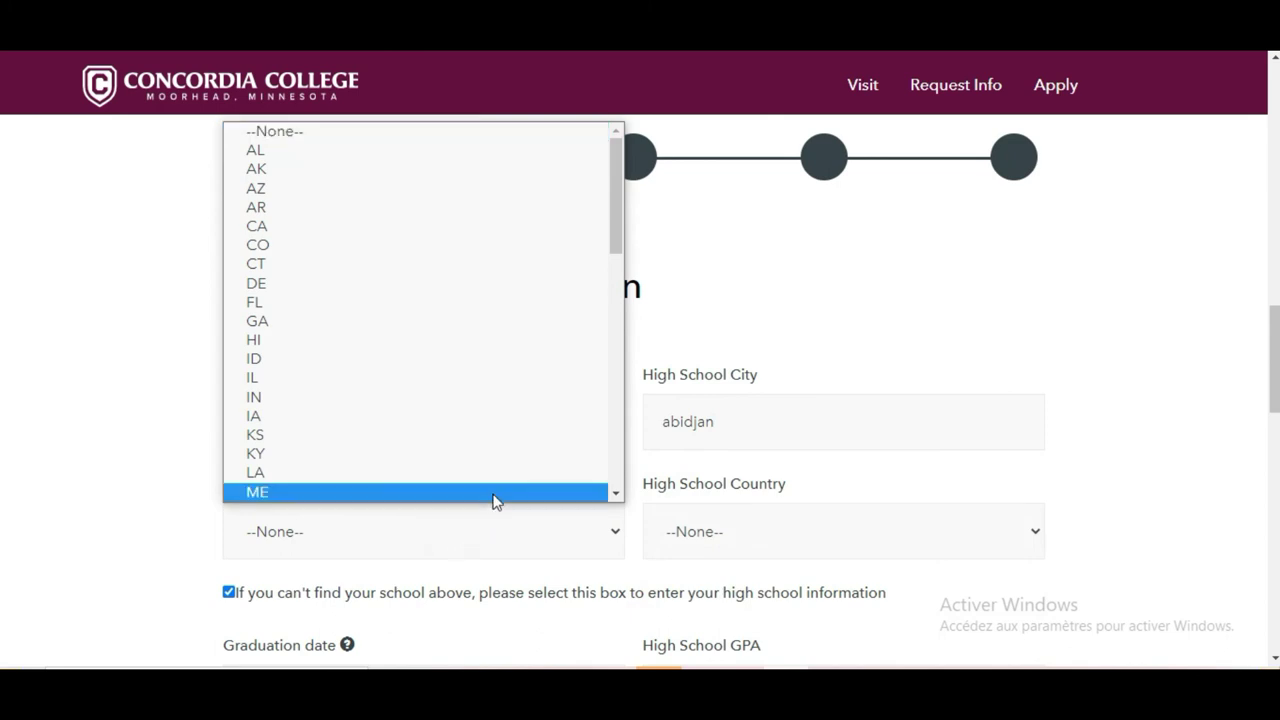
pyautogui.click(518, 537)
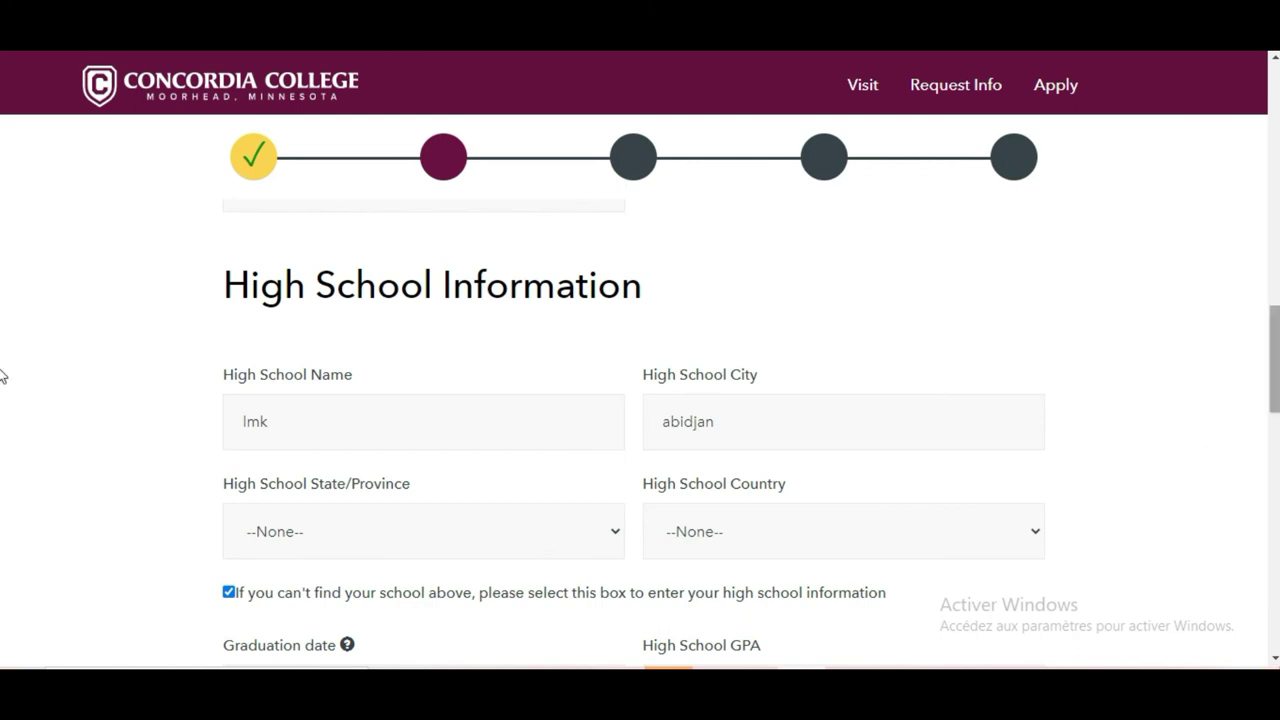
pyautogui.scroll(-1, 2, 390)
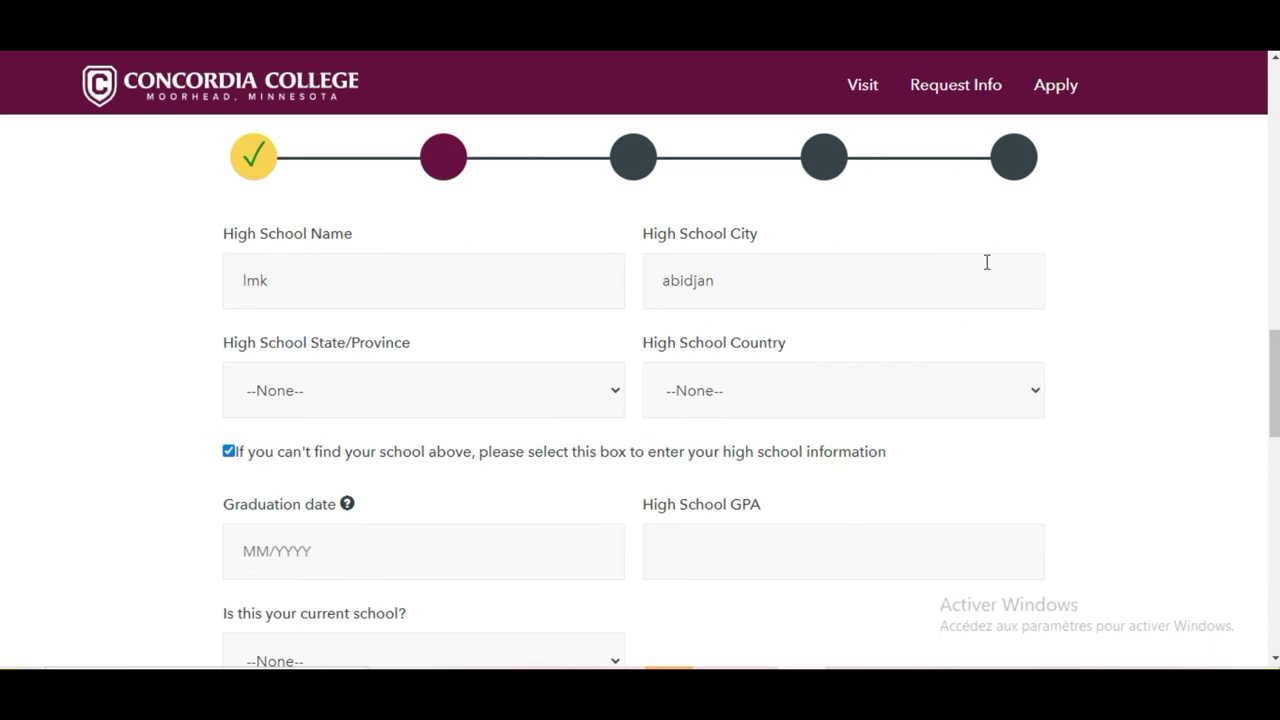
pyautogui.scroll(-1, 2, 365)
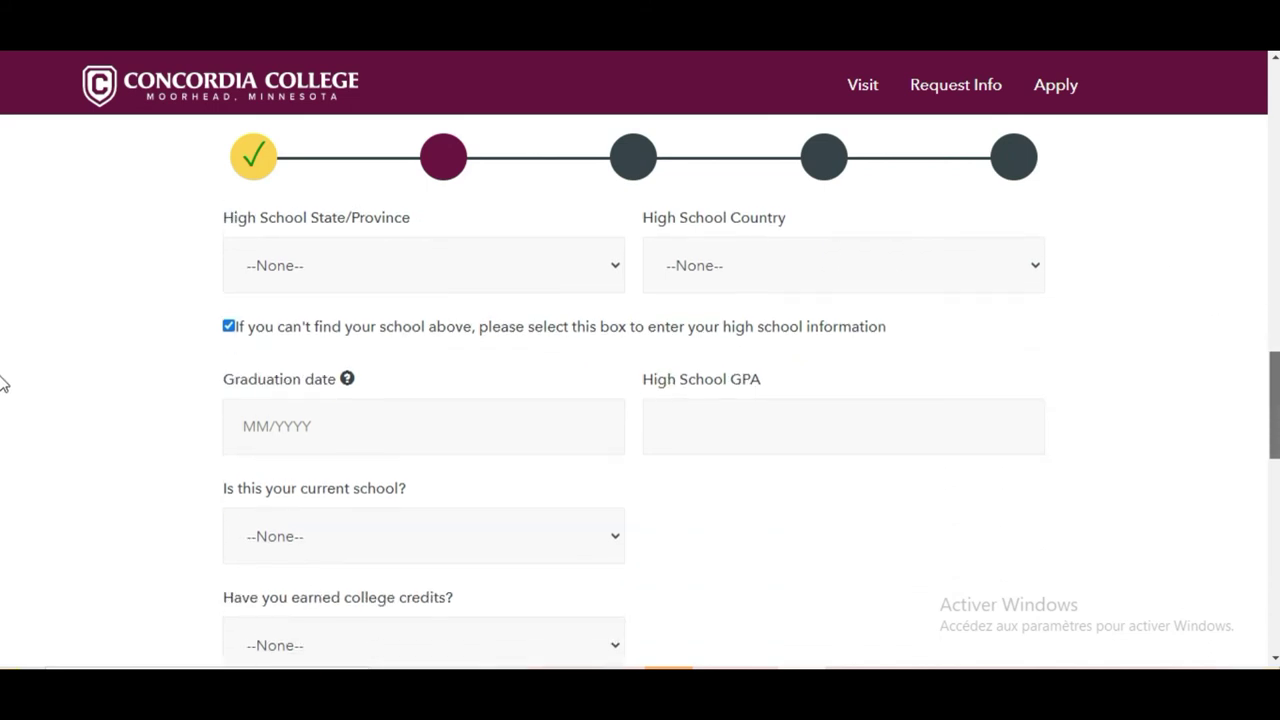
# Enter graduation date 07/2020 and High School GPA 12/20
pyautogui.click(432, 410)
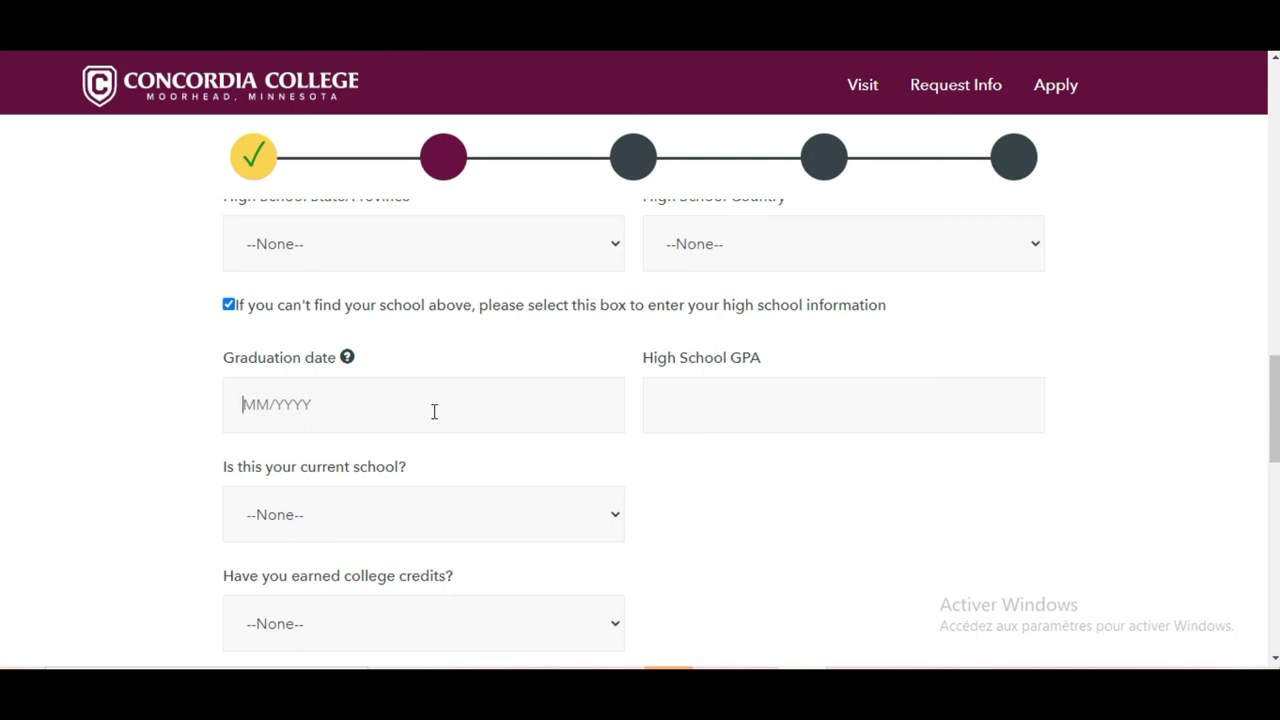
pyautogui.write('07')
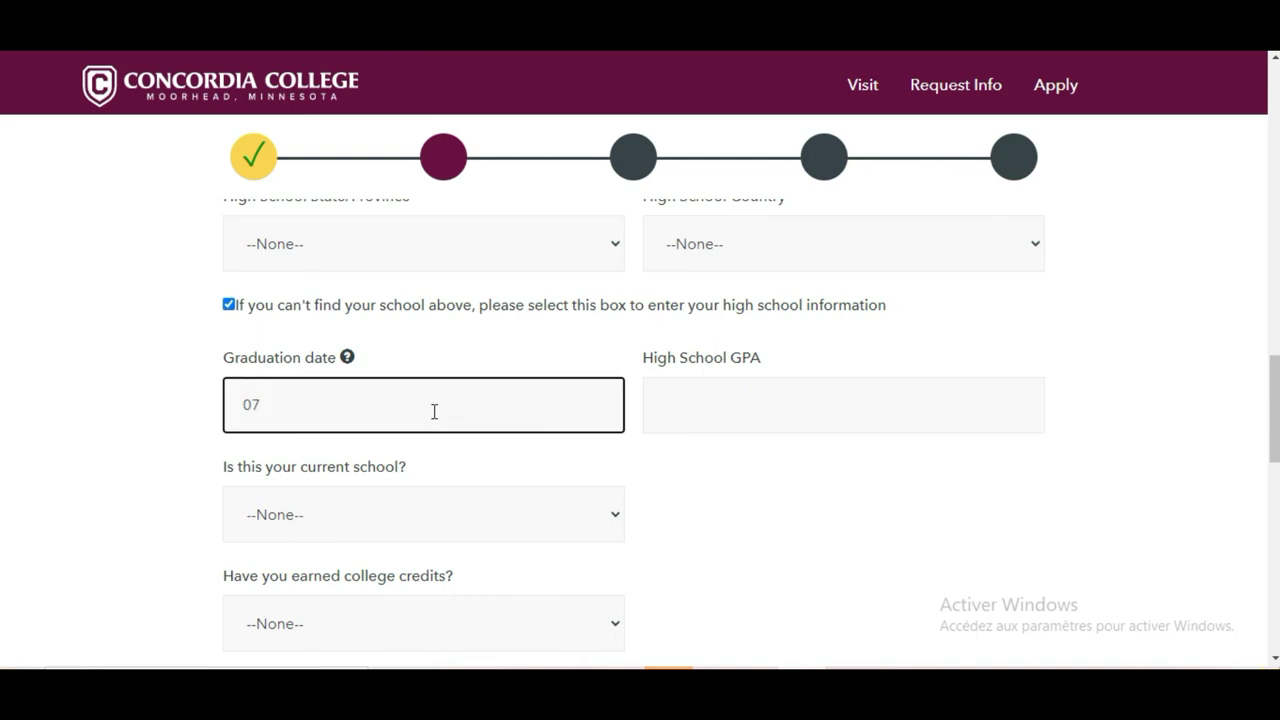
pyautogui.write('/2020')
pyautogui.click(793, 411)
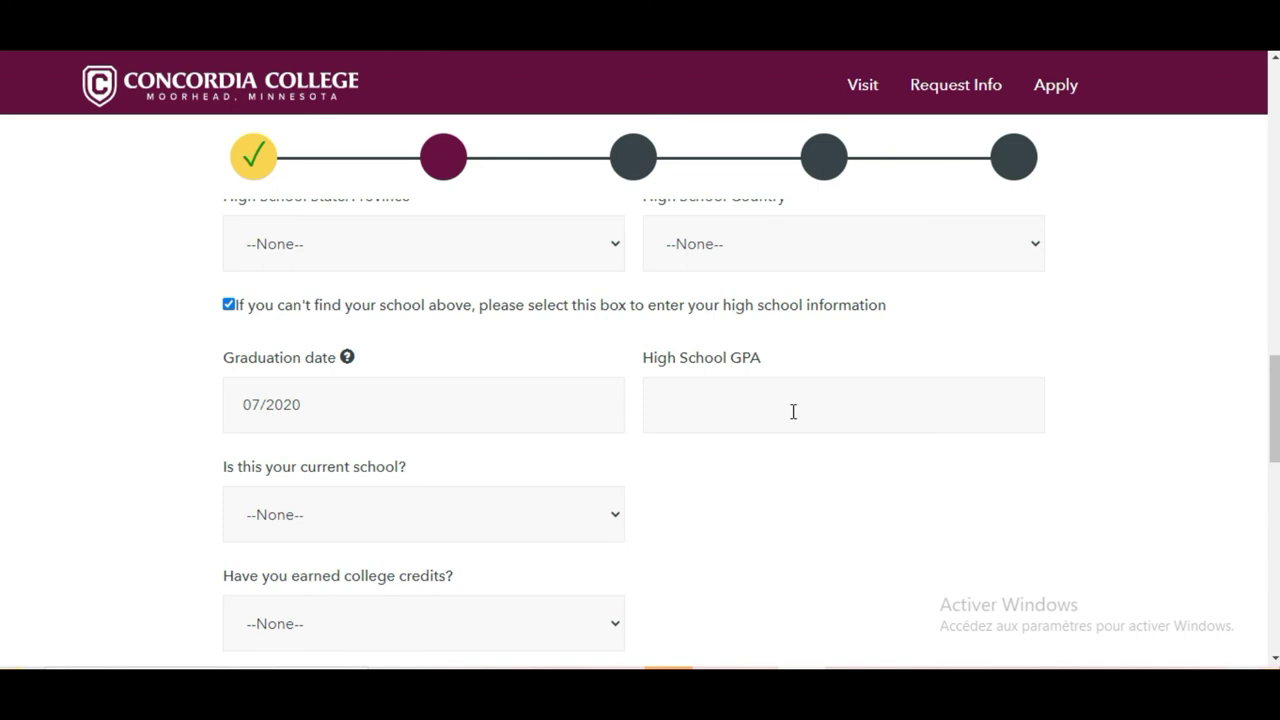
pyautogui.write('12.')
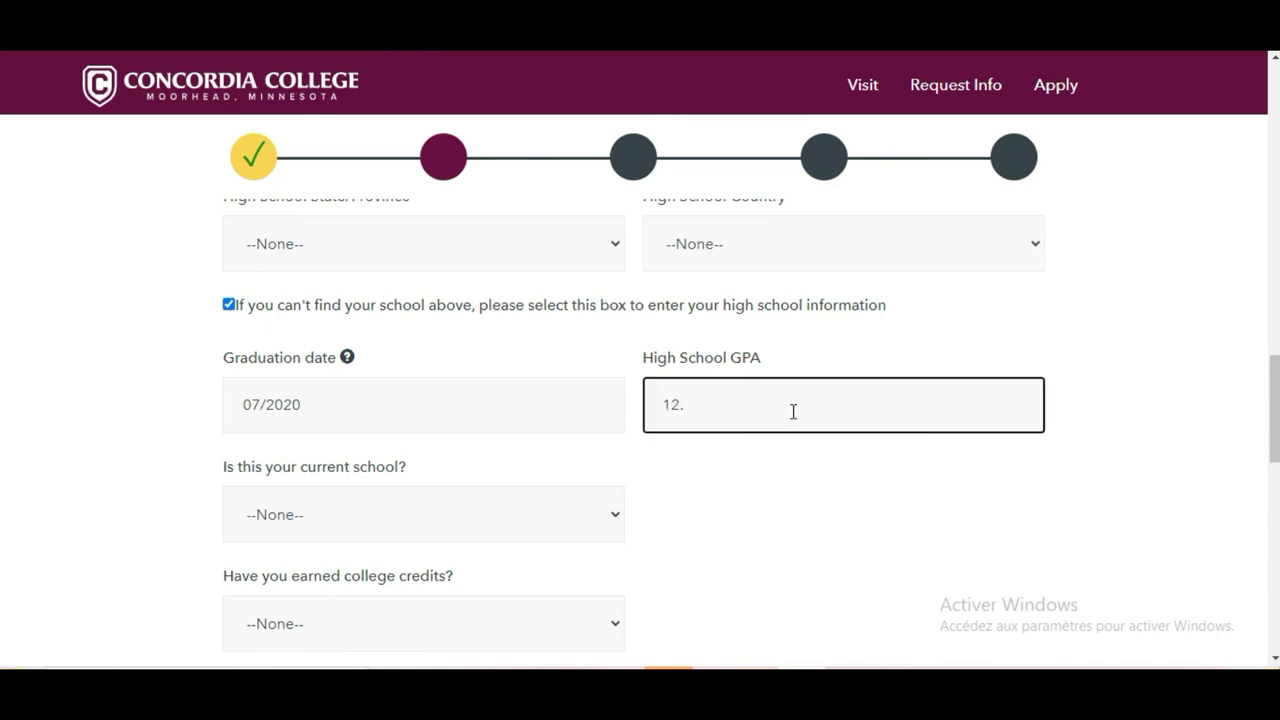
pyautogui.press('BackSpace')
pyautogui.write('/20')
# Answer No to 'Is this your current school?'
pyautogui.click(551, 520)
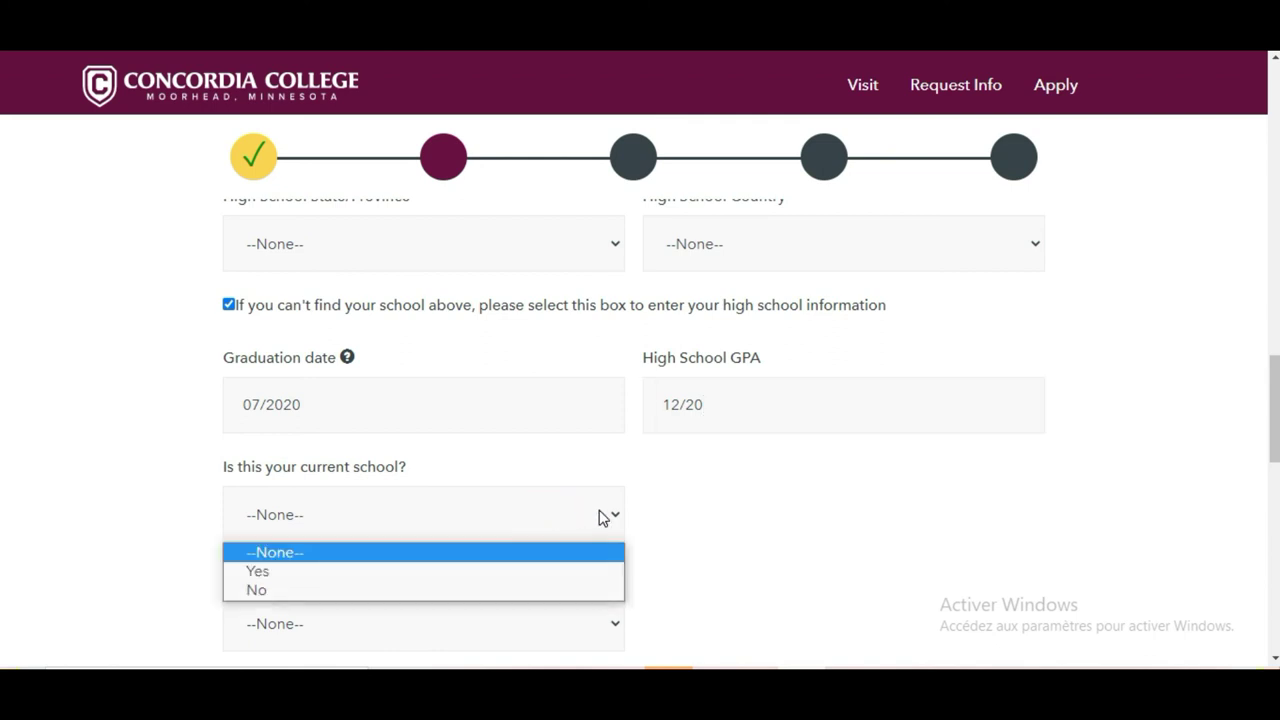
pyautogui.click(3, 410)
pyautogui.scroll(-2, 3, 420)
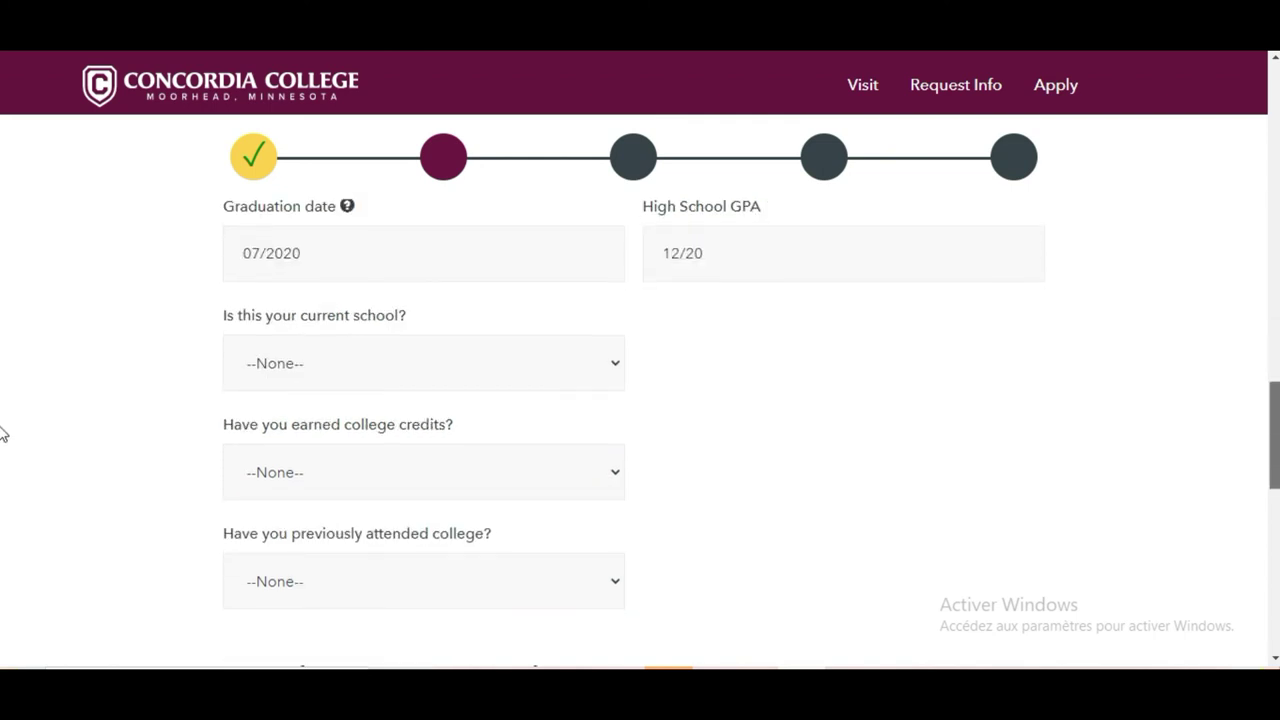
pyautogui.click(604, 380)
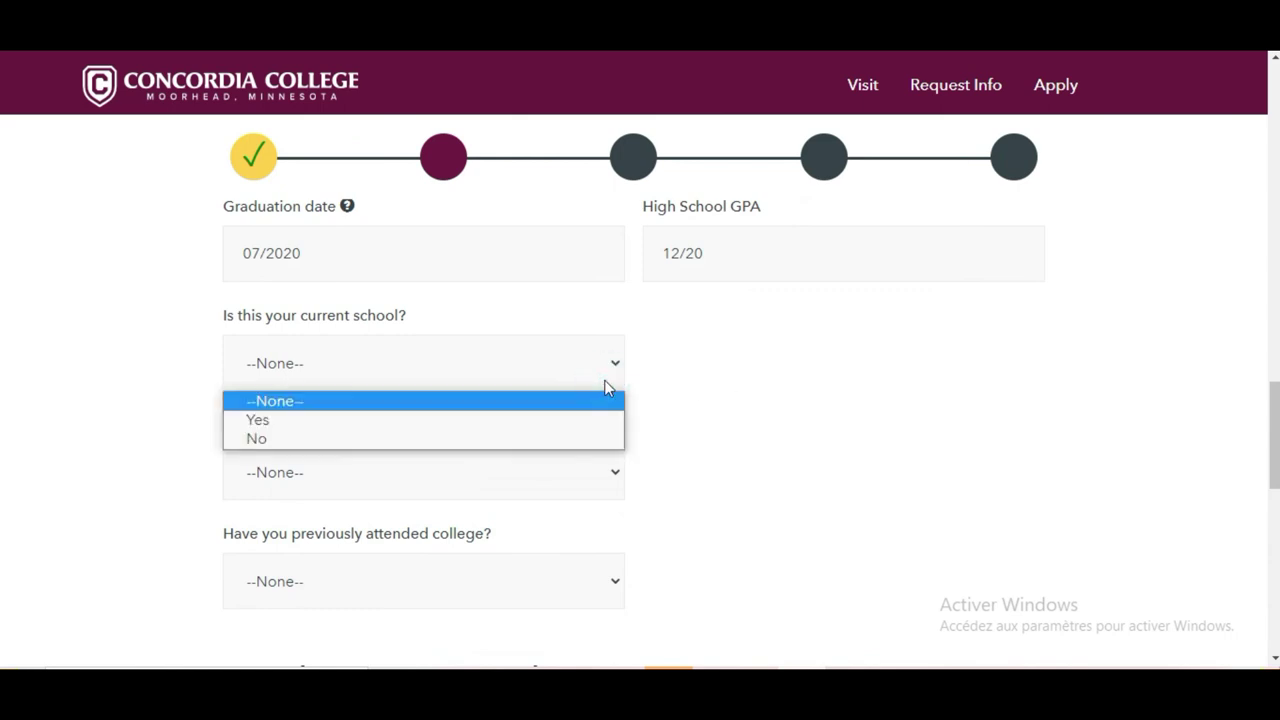
pyautogui.click(590, 440)
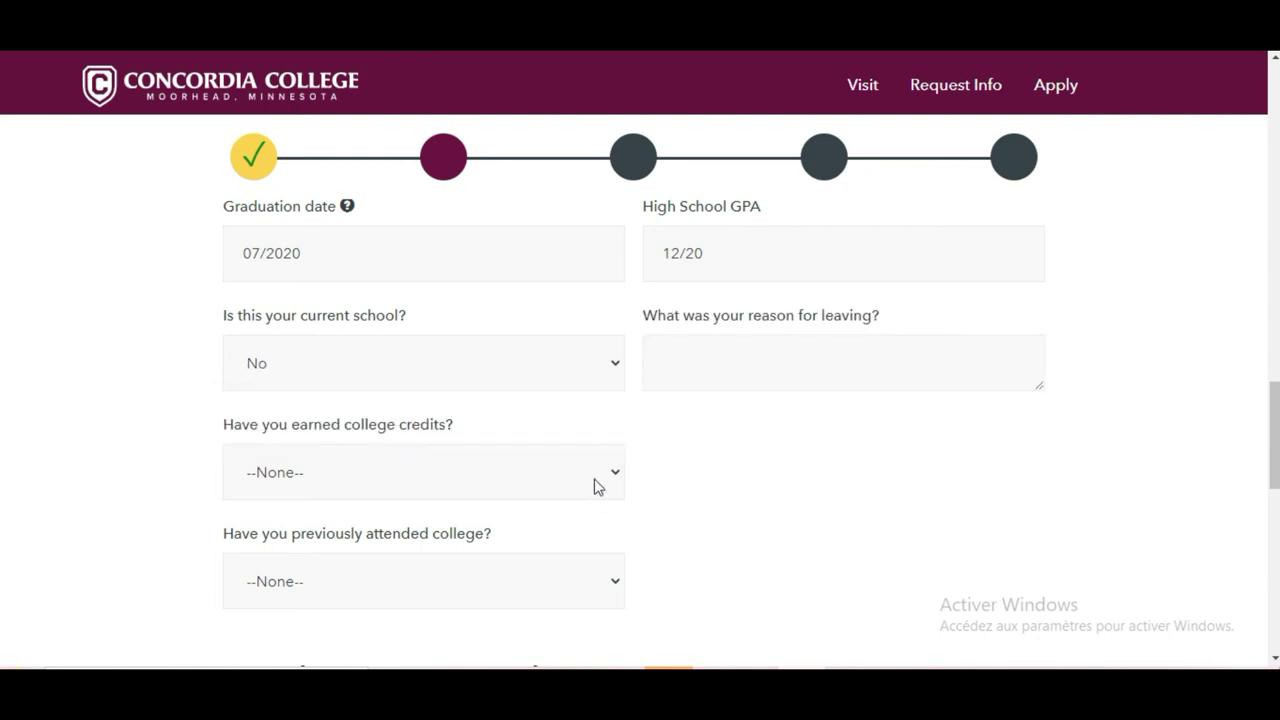
# Enter 'admission another university' as the reason for leaving
pyautogui.click(595, 485)
pyautogui.click(818, 458)
pyautogui.click(803, 359)
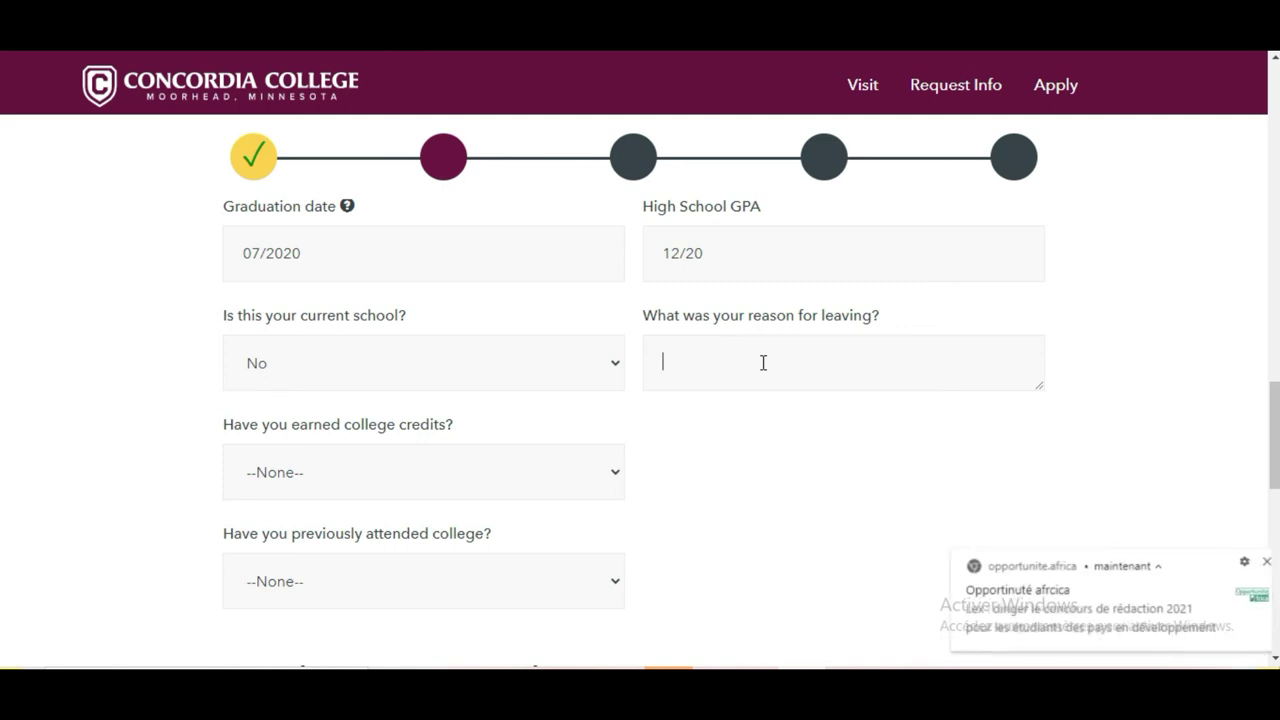
pyautogui.click(1260, 563)
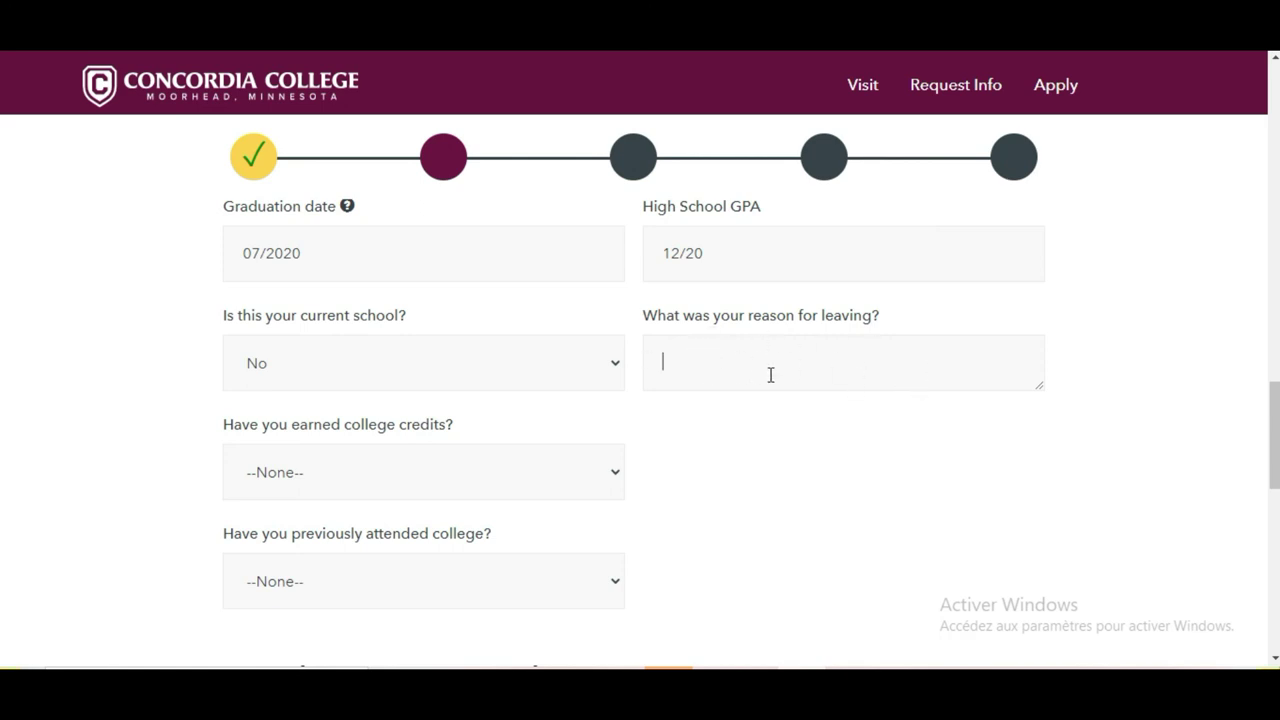
pyautogui.write('admission')
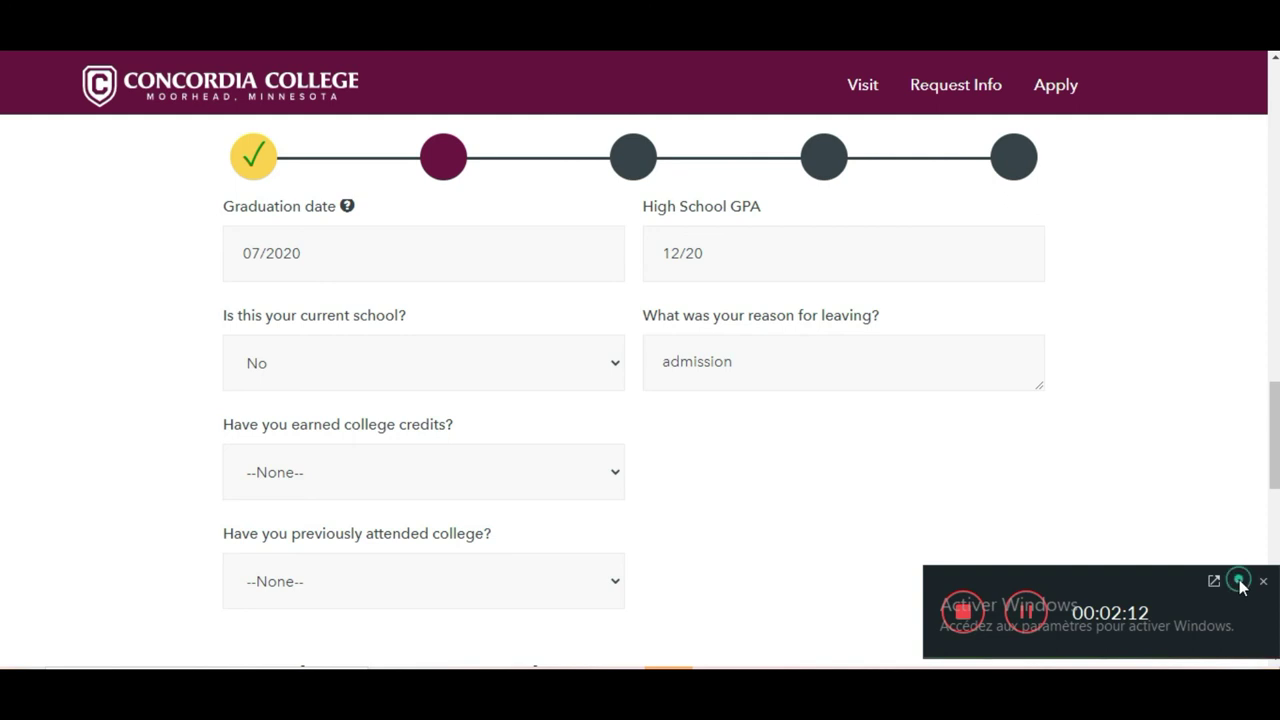
pyautogui.click(901, 357)
pyautogui.write('anothe')
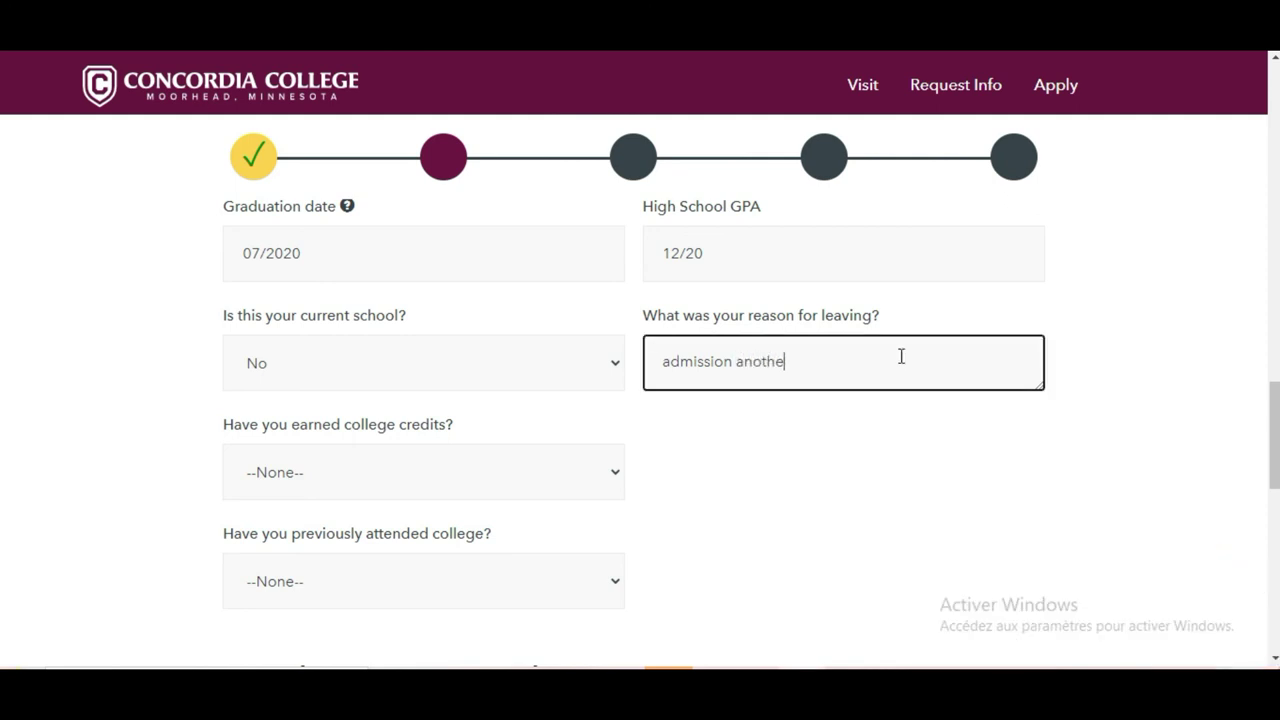
pyautogui.write('r')
pyautogui.click(1033, 635)
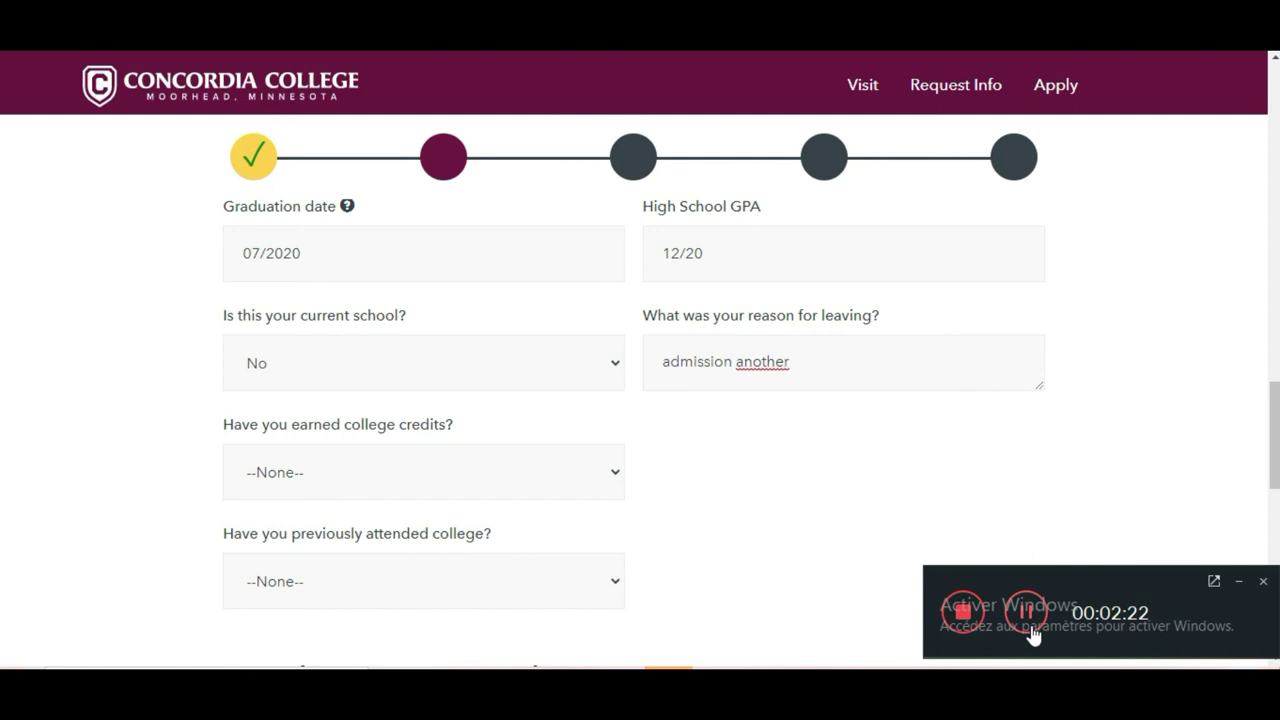
pyautogui.click(839, 363)
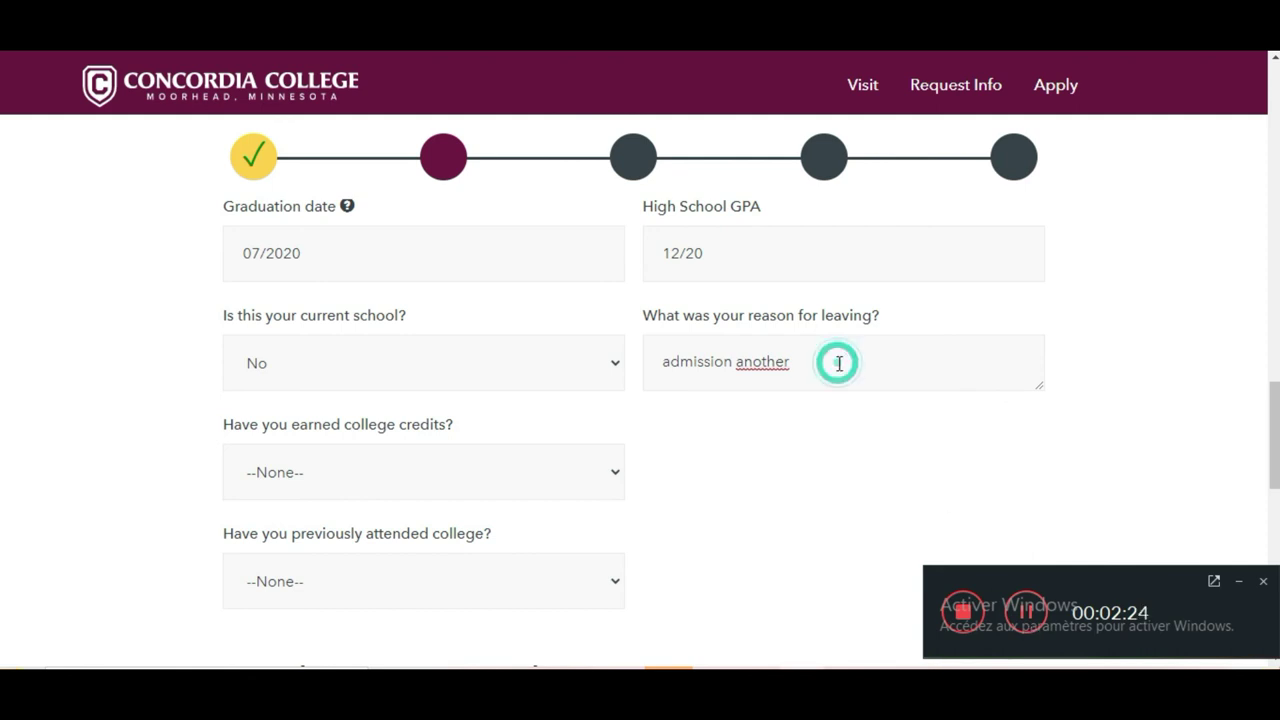
pyautogui.write('university')
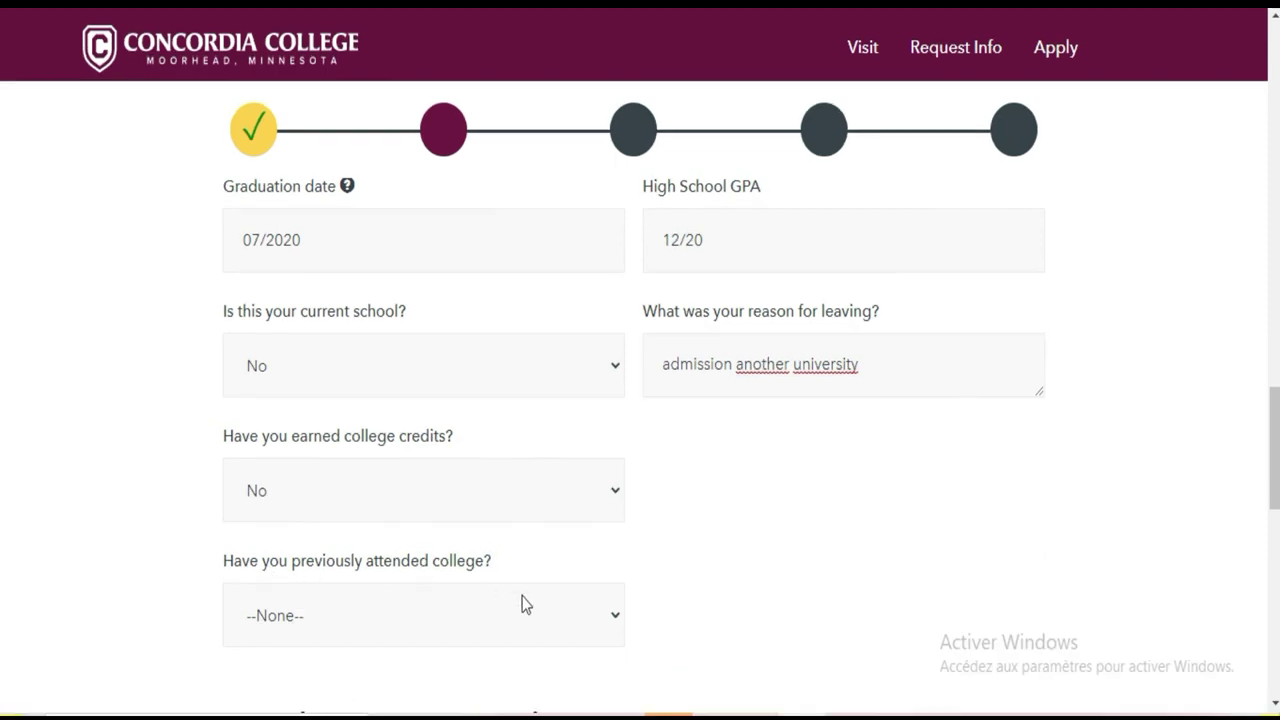
# Answer No to having previously attended college
pyautogui.click(563, 632)
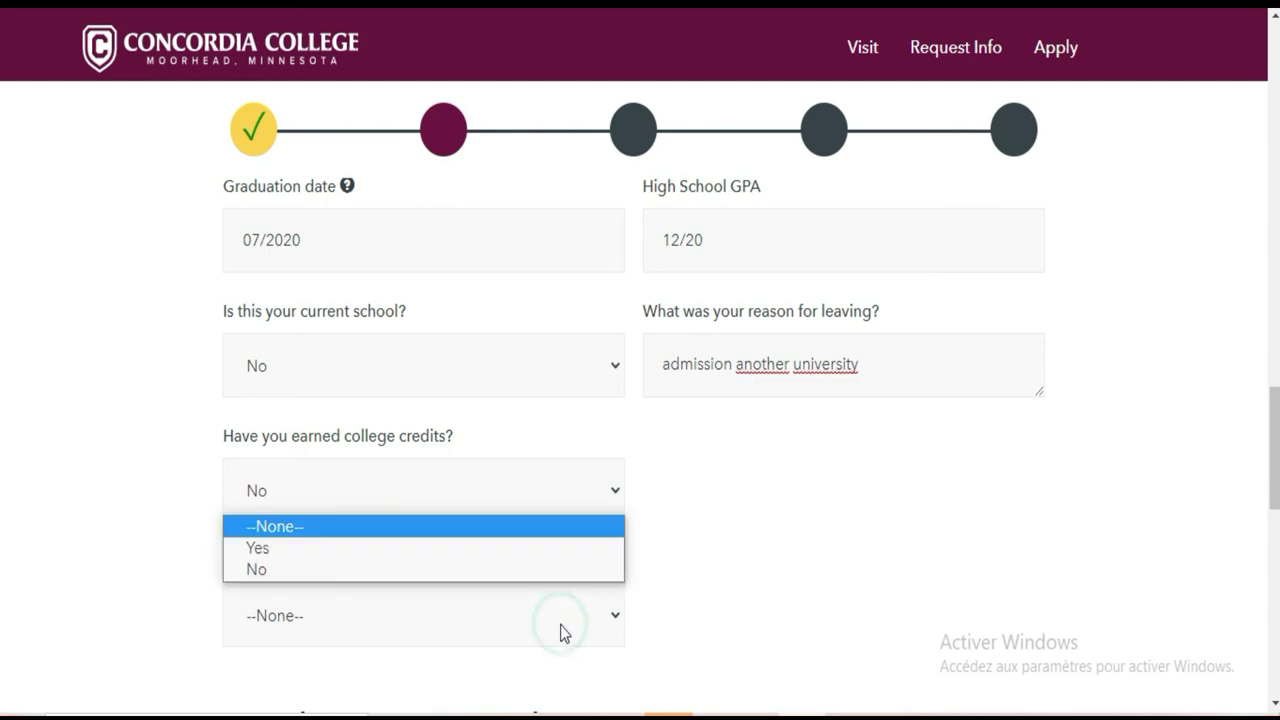
pyautogui.click(497, 569)
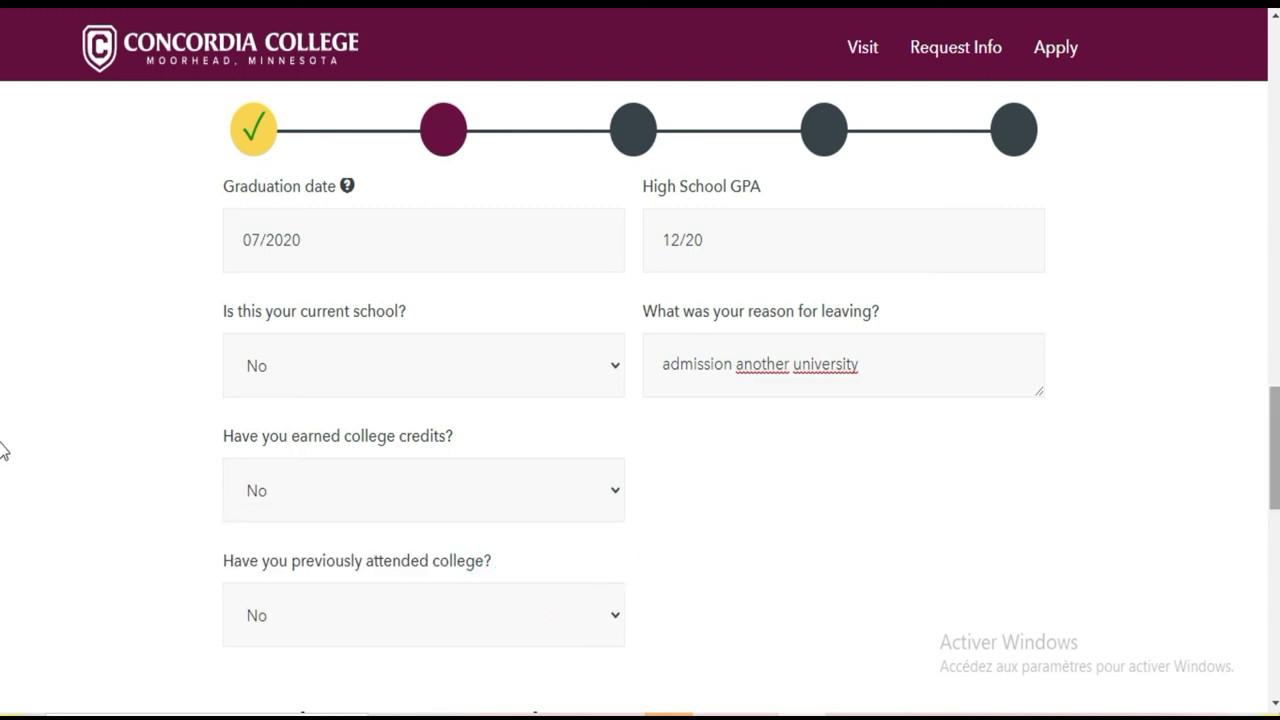
pyautogui.scroll(-1, 3, 470)
pyautogui.scroll(-5, 3, 500)
pyautogui.scroll(2, 3, 530)
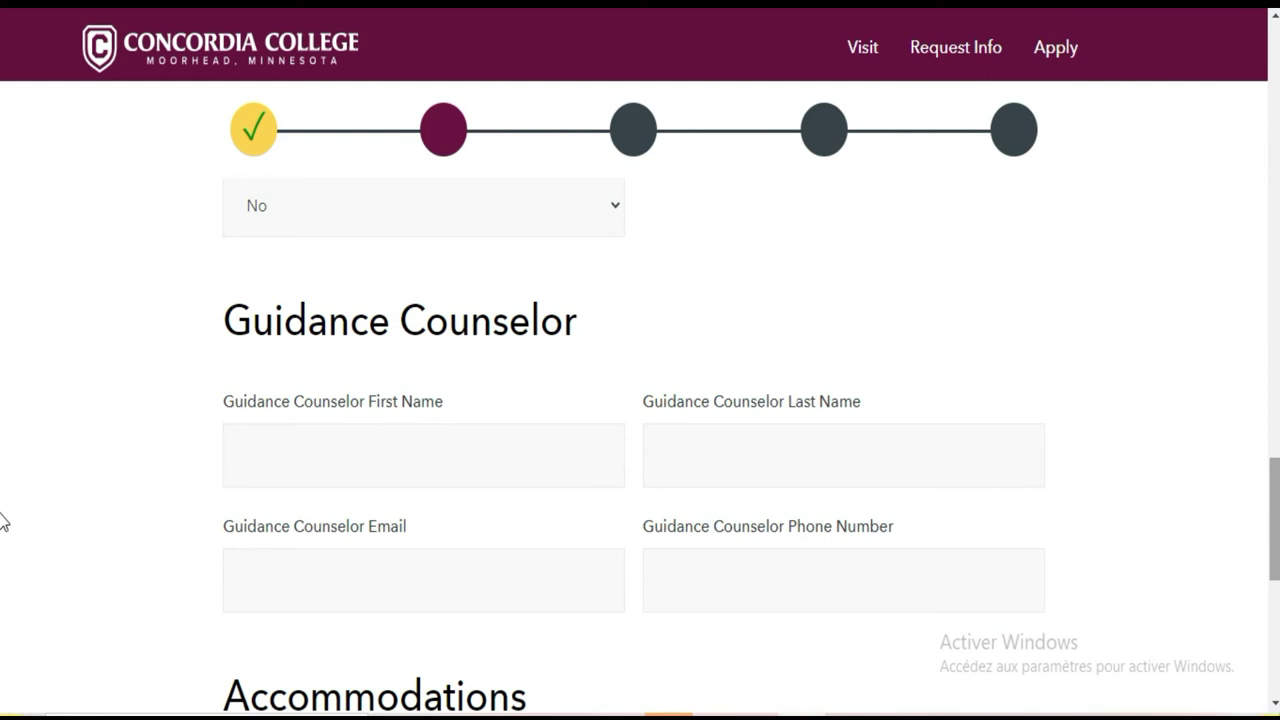
# Translate the page into French with Google Translate
pyautogui.scroll(-4, 3, 522)
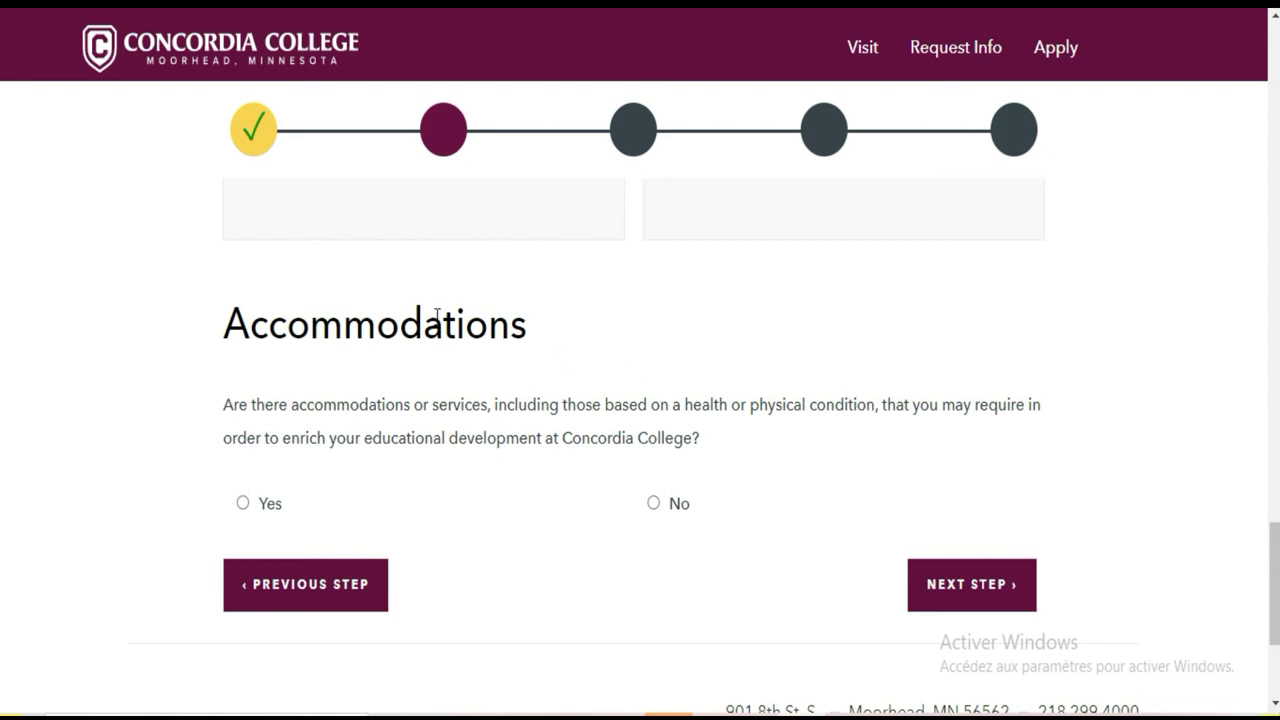
pyautogui.click(1142, 8)
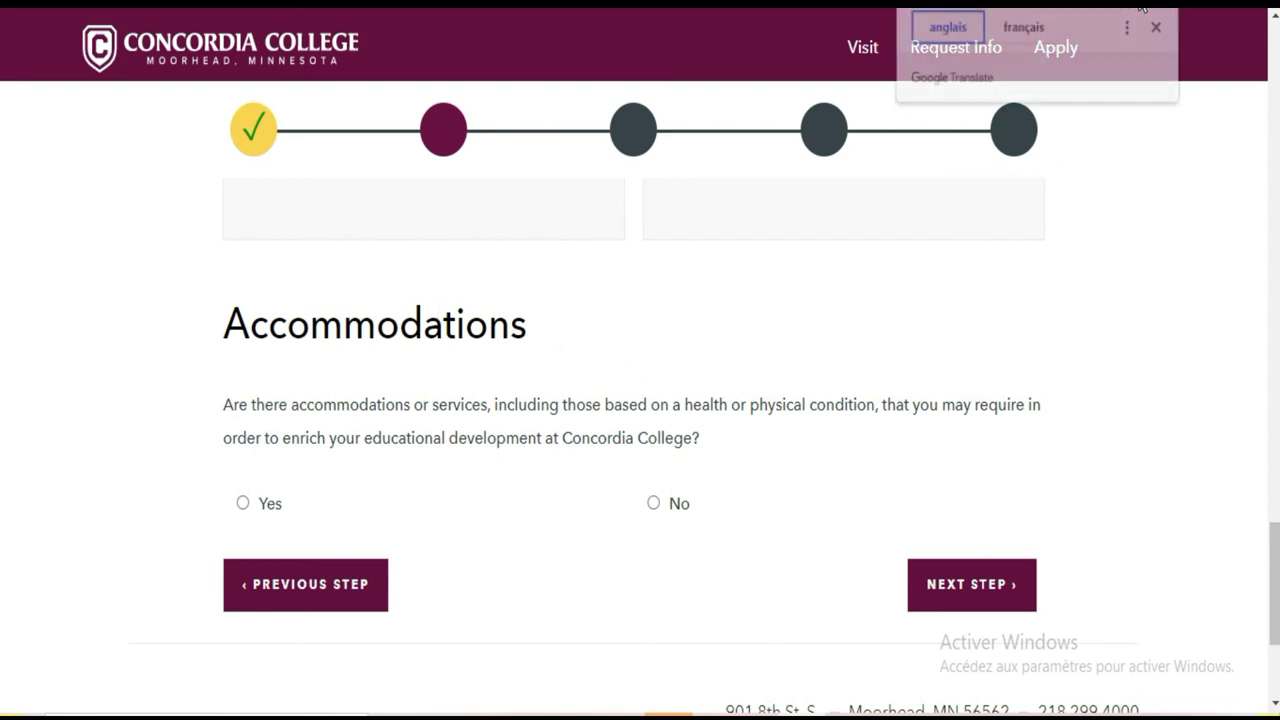
pyautogui.click(1025, 38)
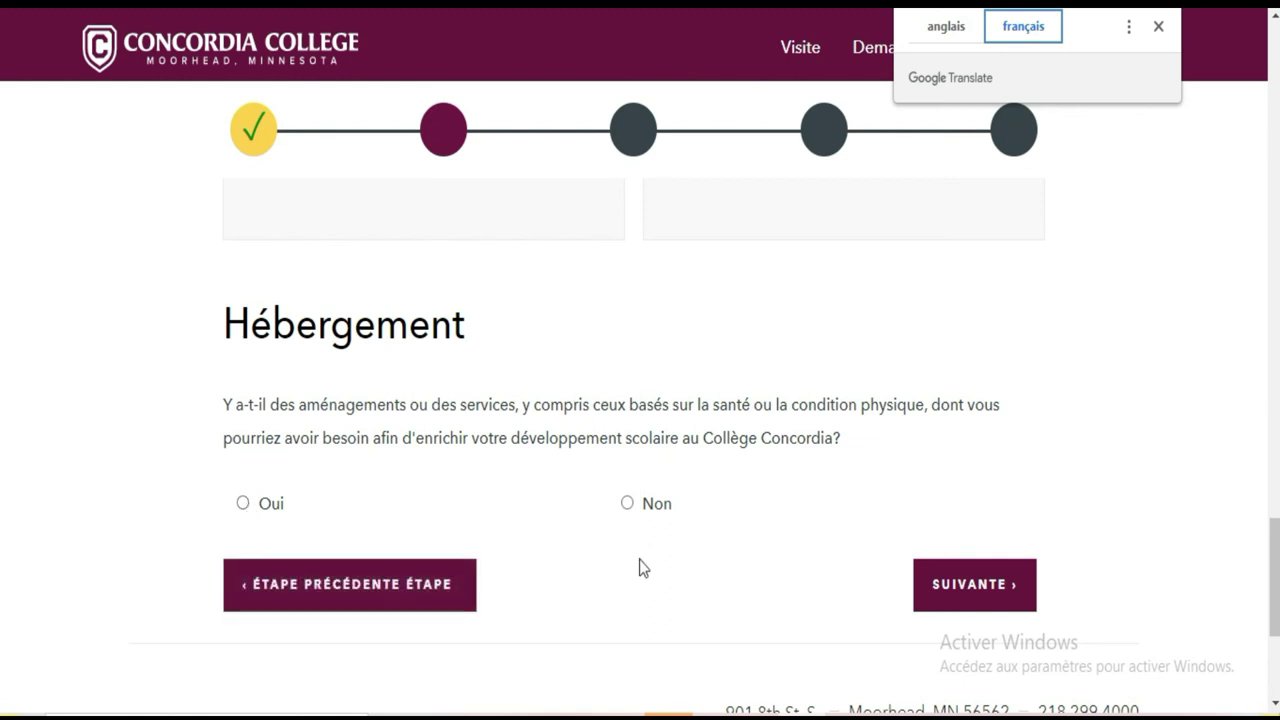
# Answer Non to needing accommodations and continue with SUIVANTE
pyautogui.click(627, 505)
pyautogui.click(981, 584)
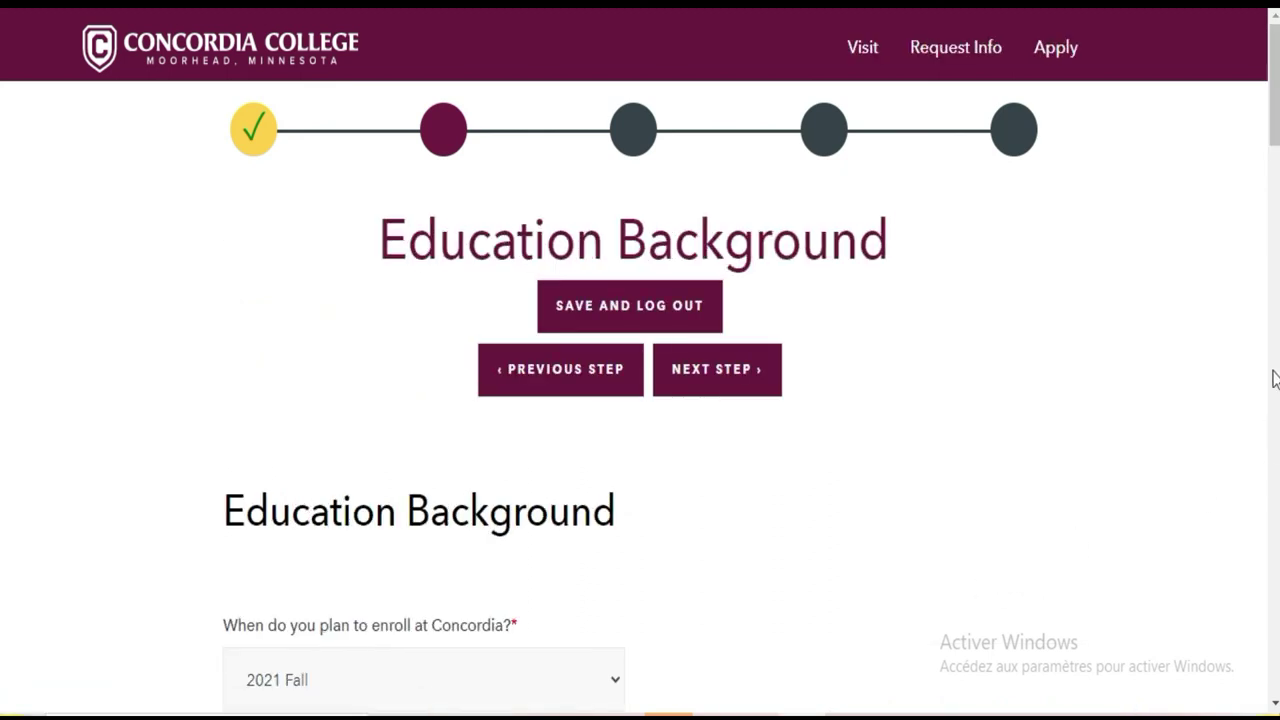
pyautogui.scroll(-10, 3, 140)
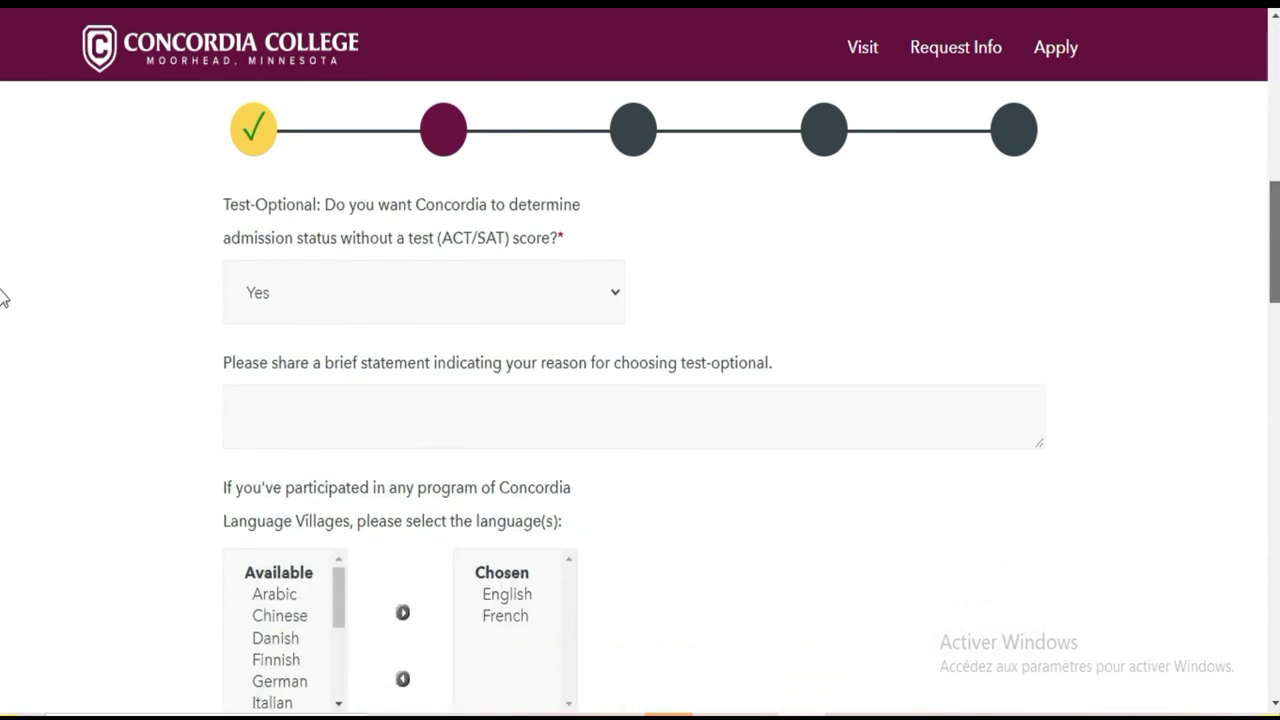